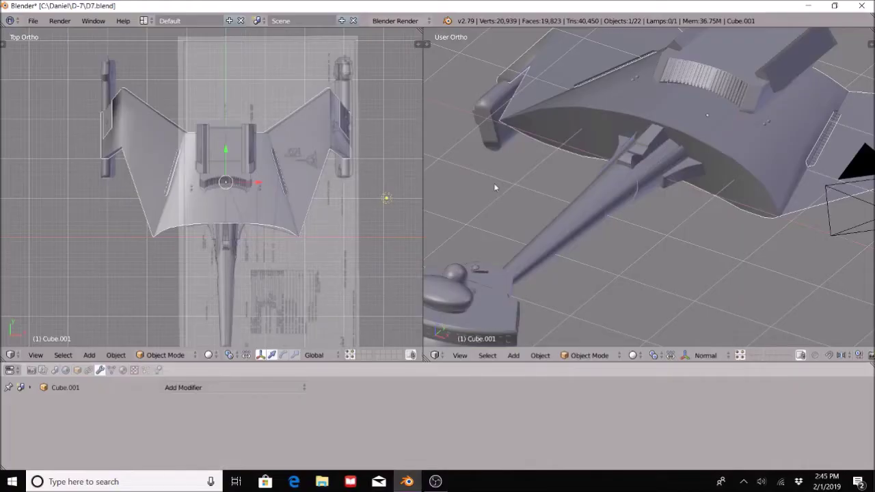
Step: Deselect everything and inspect the whole ship model from the front, above and underneath
middle_click_drag(495, 186, 677, 262)
key("a")
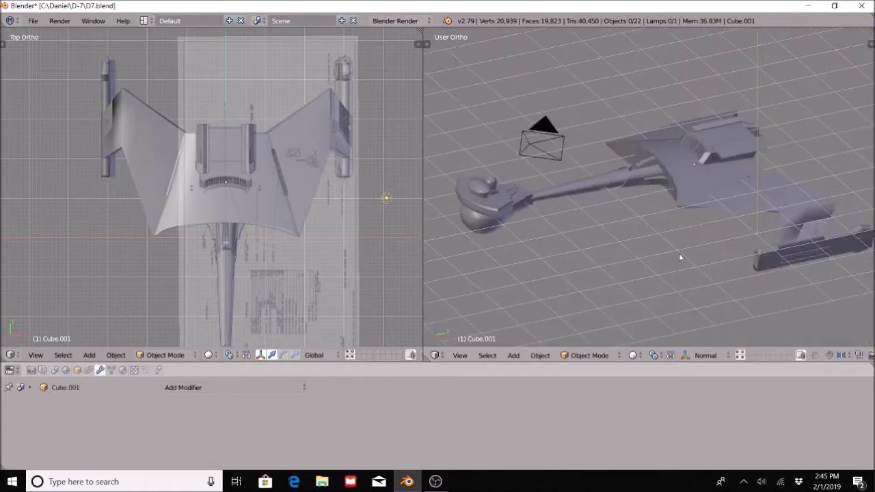
scroll(684, 244, "up", 3)
scroll(686, 239, "down", 4)
middle_click_drag(688, 239, 725, 225)
scroll(718, 230, "up", 2)
scroll(719, 231, "down", 1)
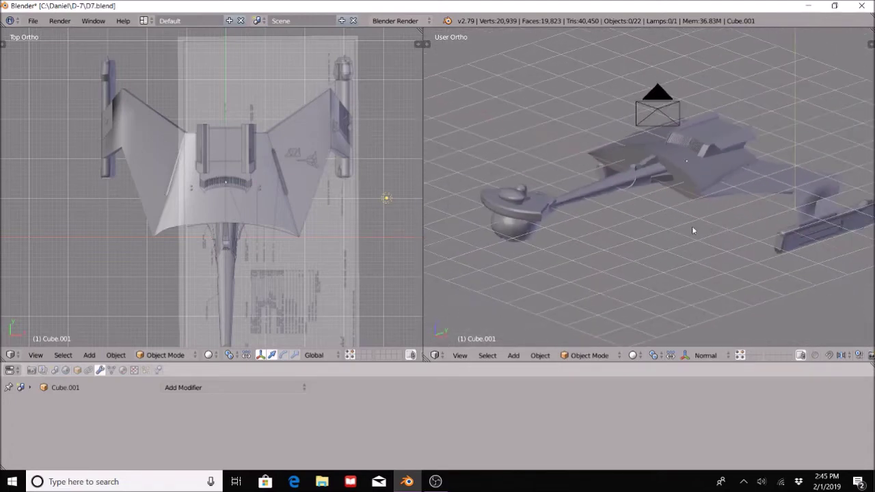
scroll(684, 227, "up", 3)
scroll(673, 226, "down", 2)
middle_click_drag(626, 222, 671, 216)
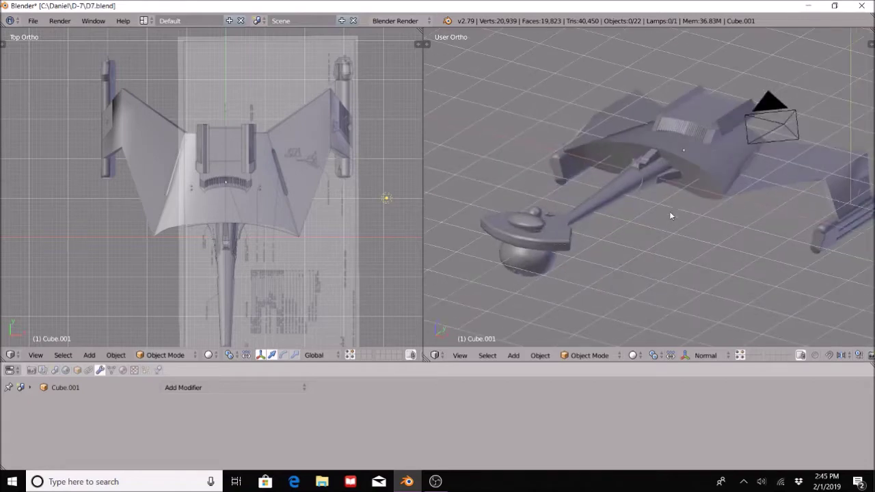
middle_click_drag(612, 115, 687, 188)
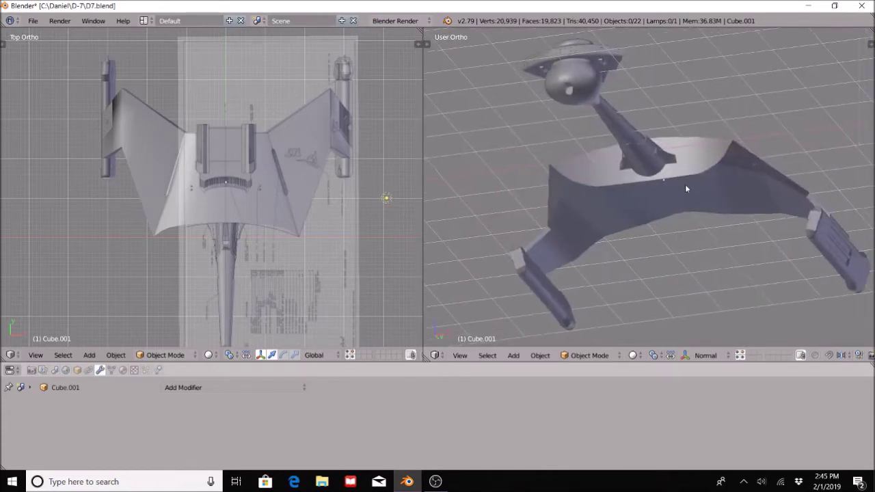
Step: Try moving the neck cylinder on its own, and cancel the move
right_click(615, 130)
key("g")
right_click(636, 128)
Step: Select the main winged hull and inspect it from the front and from underneath
middle_click_drag(745, 147, 695, 164)
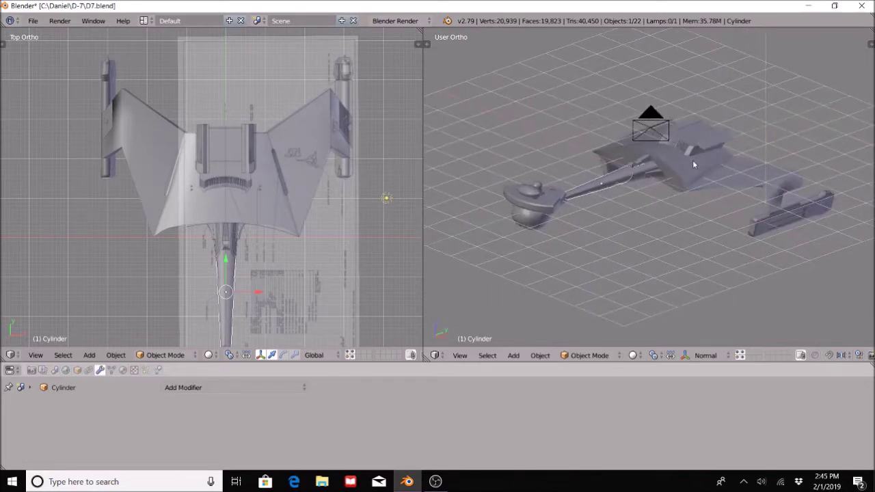
scroll(693, 160, "up", 5)
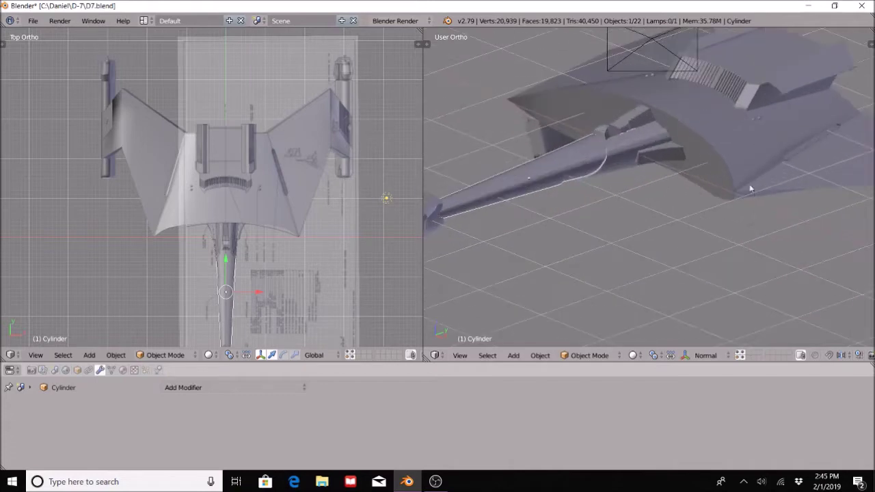
scroll(730, 173, "down", 2)
right_click(722, 176)
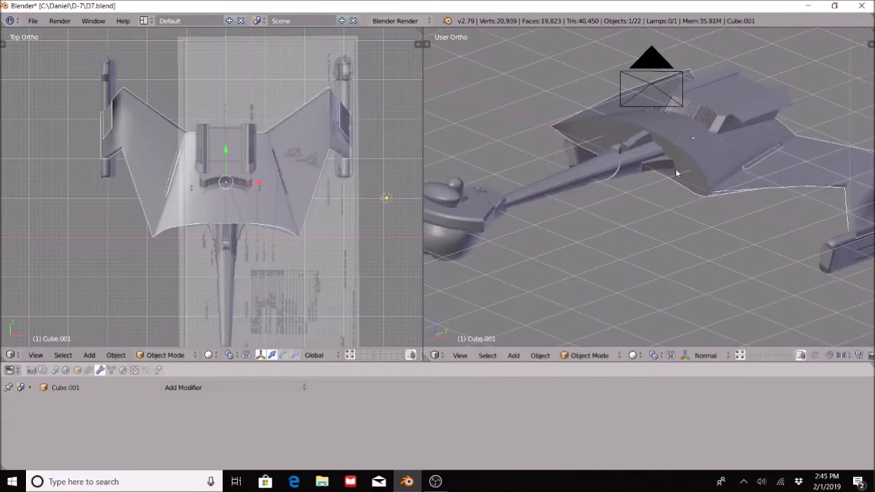
middle_click_drag(684, 175, 710, 223)
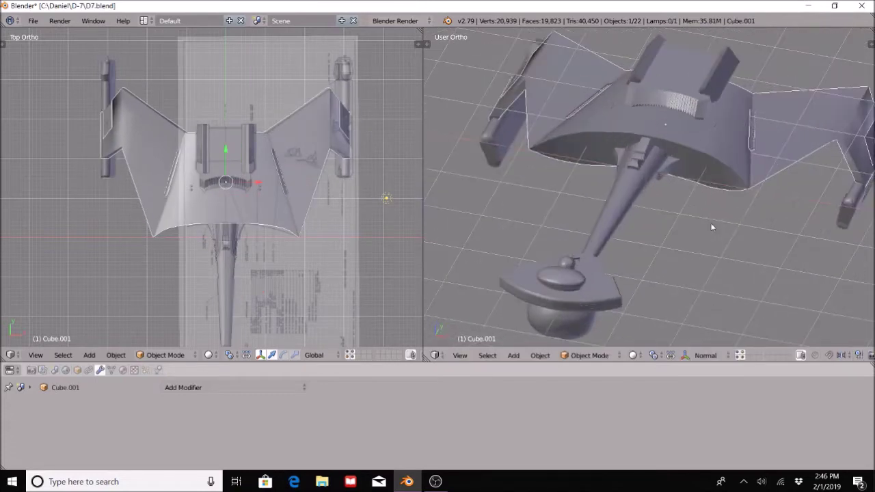
middle_click_drag(716, 226, 704, 183)
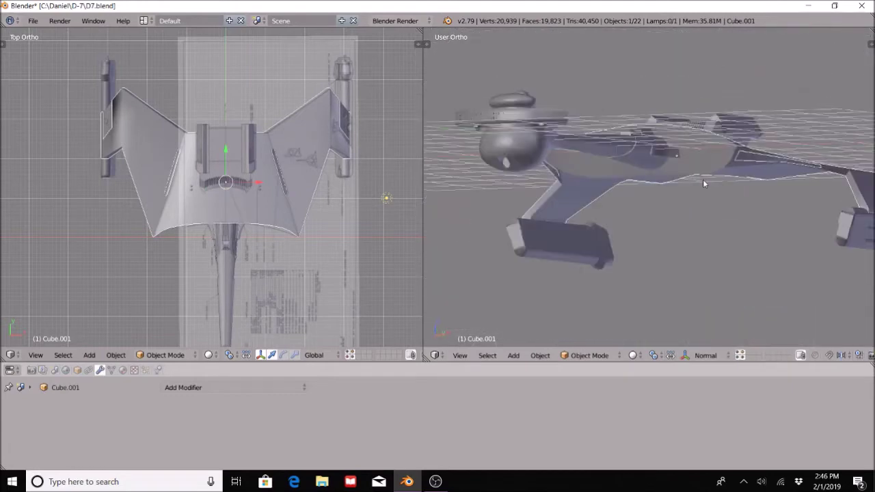
middle_click_drag(633, 215, 578, 135)
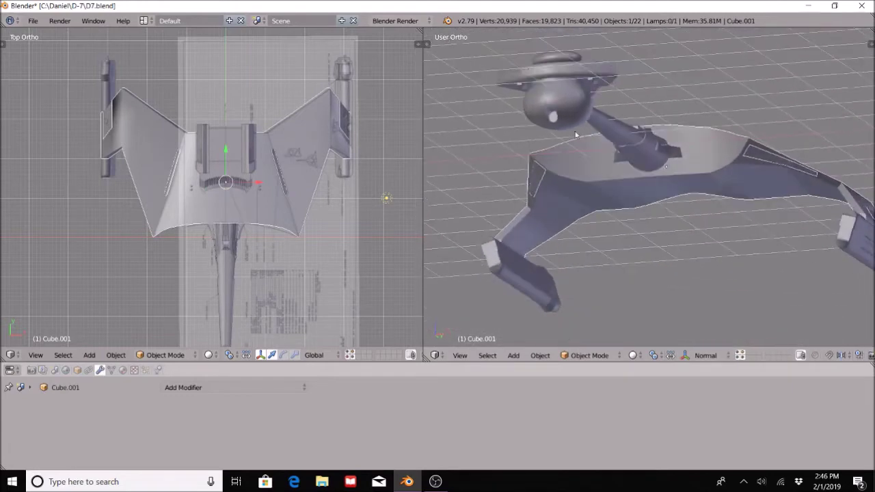
Step: Try moving the neck sideways, away from the hull and head, and cancel the move
mouse_move(577, 135)
right_mouse_down()
mouse_move(576, 143)
mouse_move(606, 133)
mouse_move(581, 128)
right_mouse_up()
right_click(571, 118)
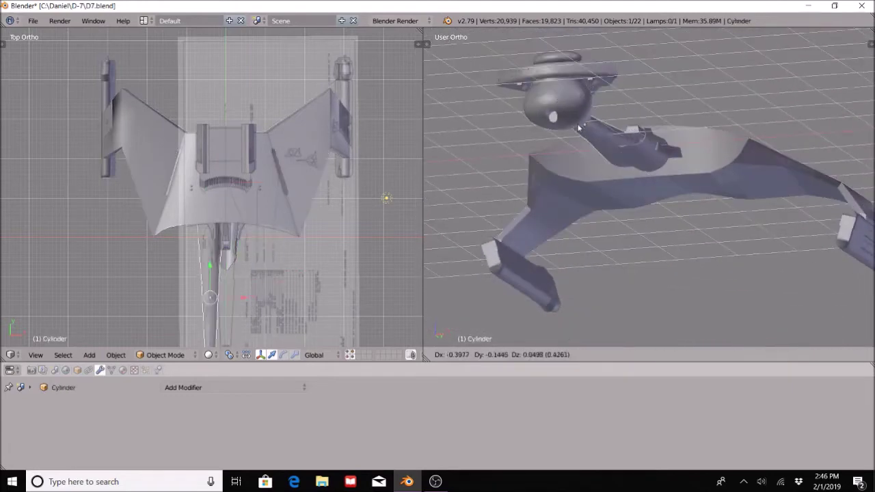
right_click(619, 140)
middle_click_drag(646, 144, 633, 192)
scroll(633, 191, "up", 3)
scroll(656, 218, "down", 3)
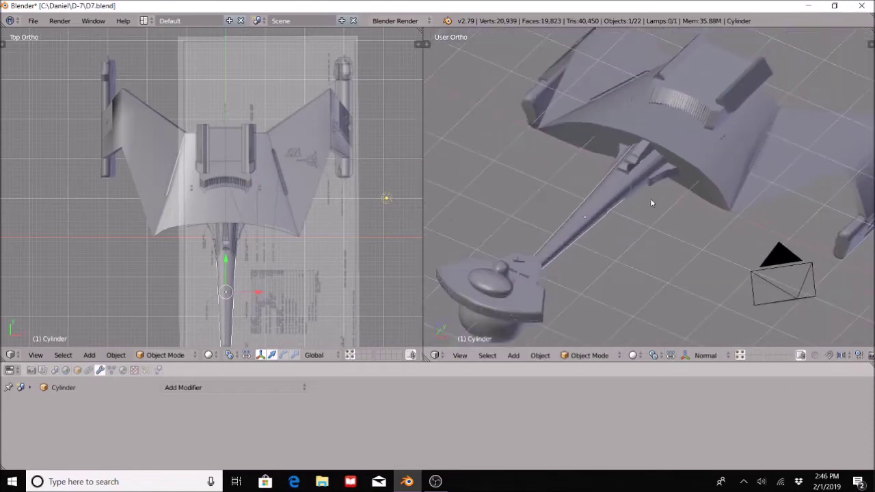
Step: Try moving the small parts where the neck meets the hull, cancelling each move
right_click(652, 185)
right_click_drag(652, 185, 757, 182)
right_click(758, 182)
right_click_drag(634, 157, 580, 121)
right_click(586, 137)
Step: Try moving the flattened dome on top of the ship's head, and cancel the move
scroll(689, 211, "down", 3)
middle_click_drag(735, 246, 609, 225)
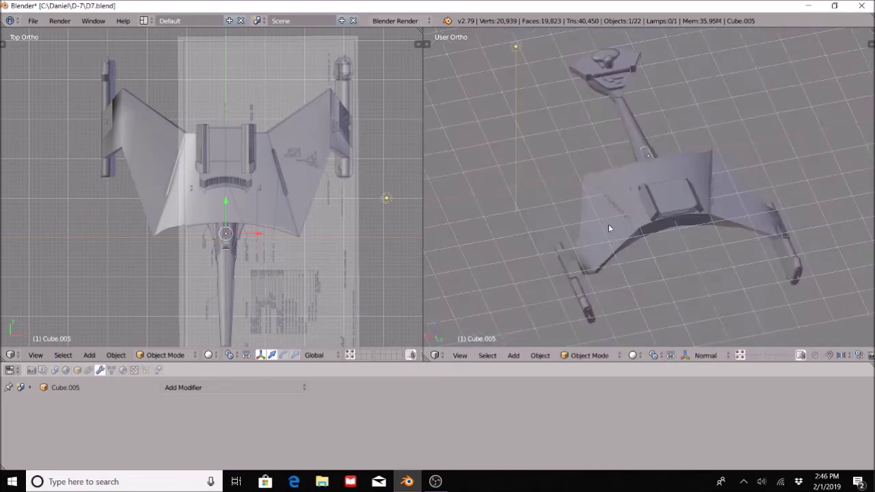
scroll(643, 229, "down", 5)
scroll(645, 236, "up", 5)
scroll(641, 236, "up", 6)
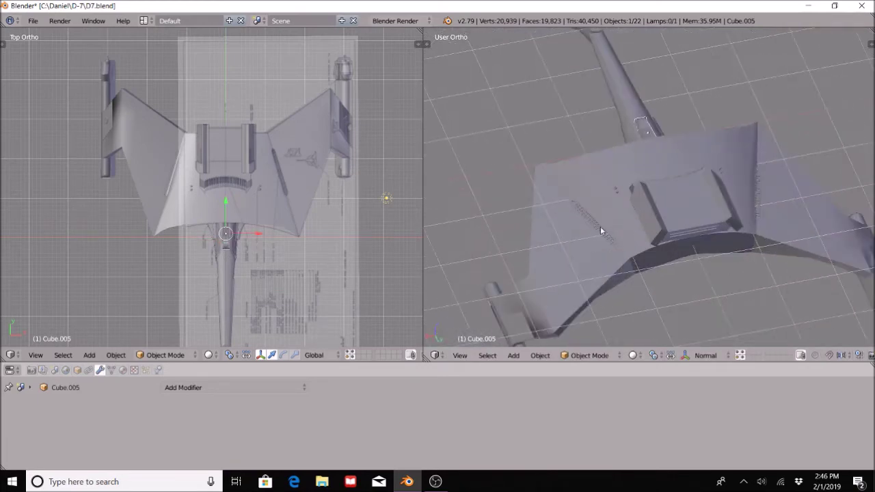
middle_click_drag(601, 228, 746, 228)
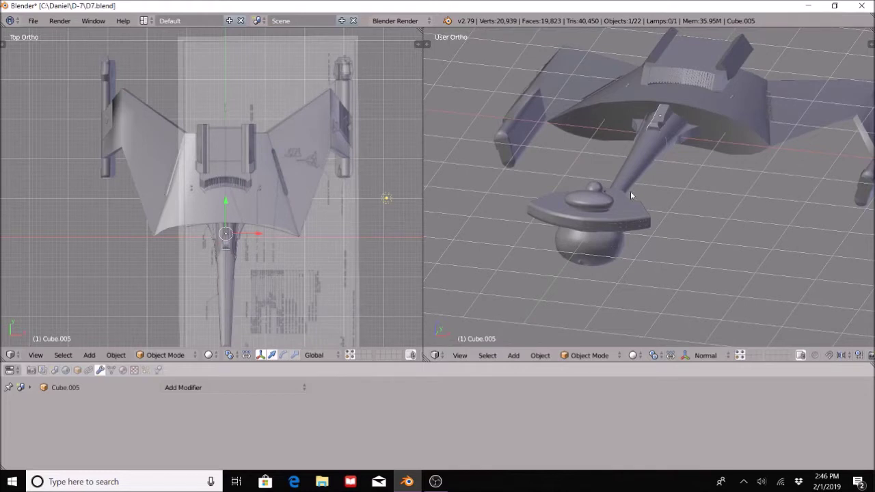
right_click(602, 205)
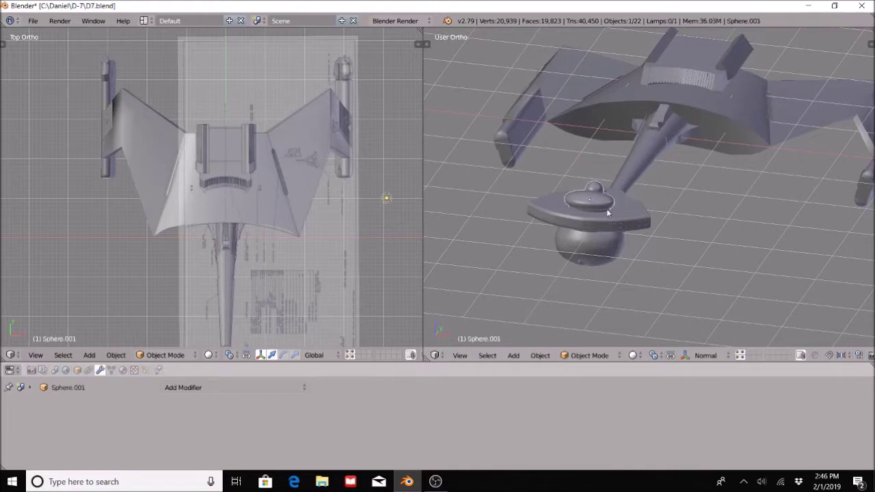
scroll(607, 214, "up", 3)
key("g")
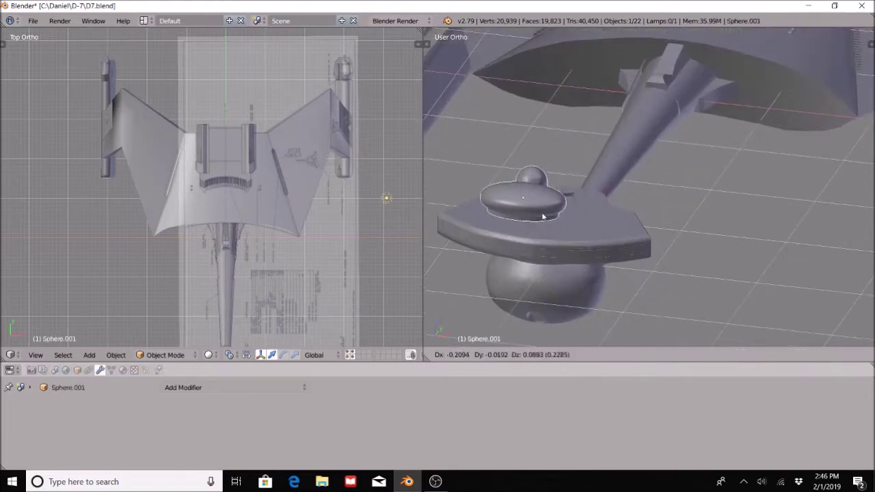
right_click(542, 217)
Step: Try moving the sphere beneath the head and the flat head section, cancelling each move
right_click(547, 309)
key("g")
right_click(509, 292)
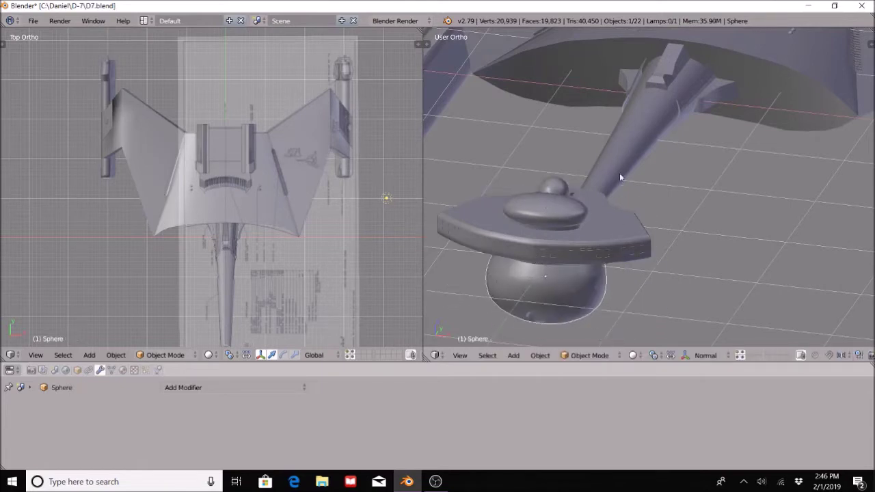
scroll(620, 177, "down", 1)
right_click(617, 221)
key("g")
right_click(541, 163)
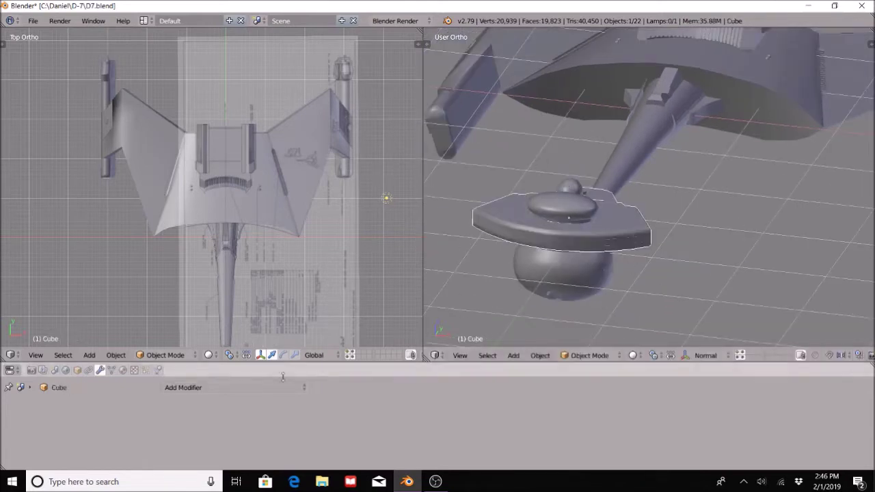
Step: Isolate the layers holding the separate ship sections in turn, and make all the used layers visible again
left_click(350, 355)
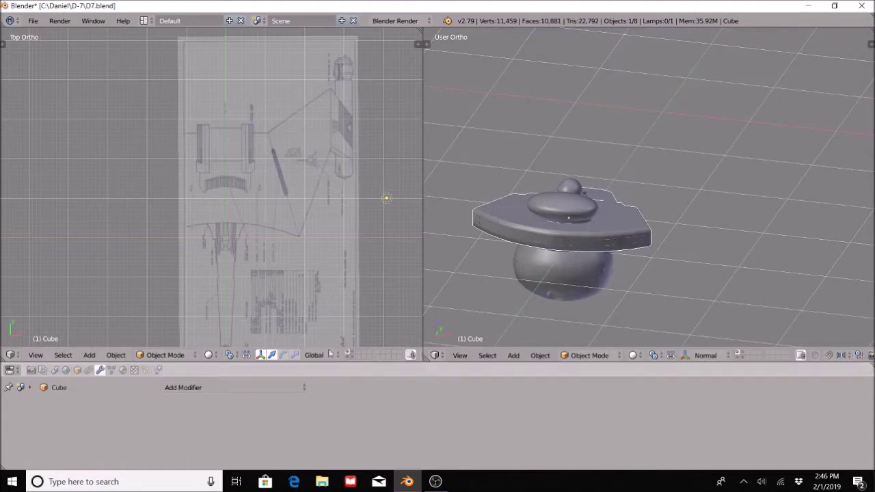
left_click(347, 358, "shift")
left_click(348, 353, "shift")
left_click(352, 355, "shift")
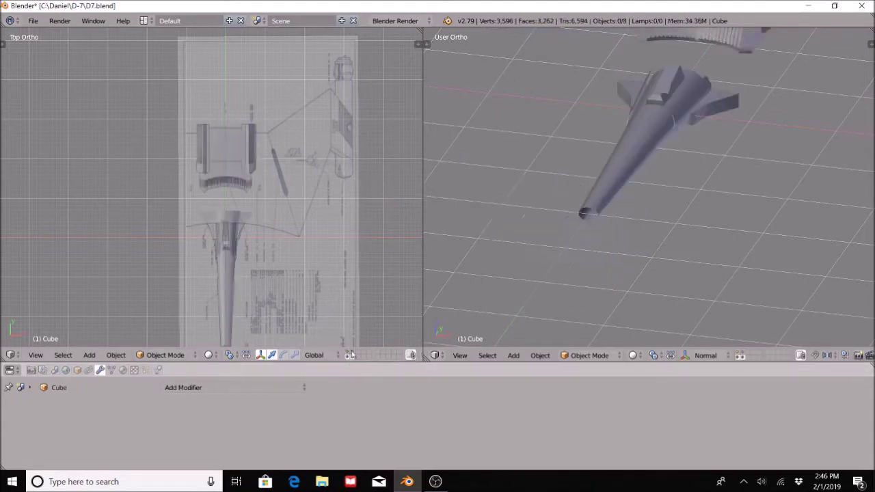
left_click(348, 353, "shift")
left_click(353, 358, "shift")
Step: Examine the assembled ship's overall shape from the front, above and at hull level
scroll(698, 206, "down", 4)
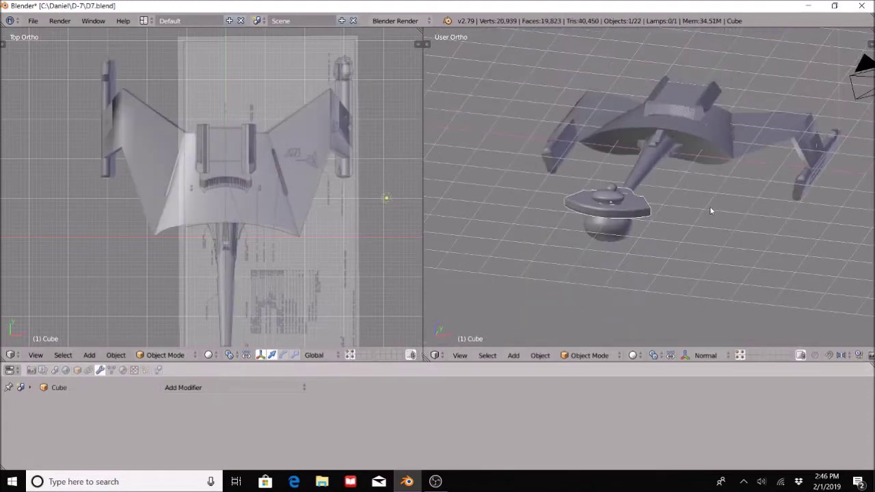
middle_click_drag(710, 211, 561, 173)
scroll(627, 196, "up", 4)
middle_click_drag(627, 195, 605, 221)
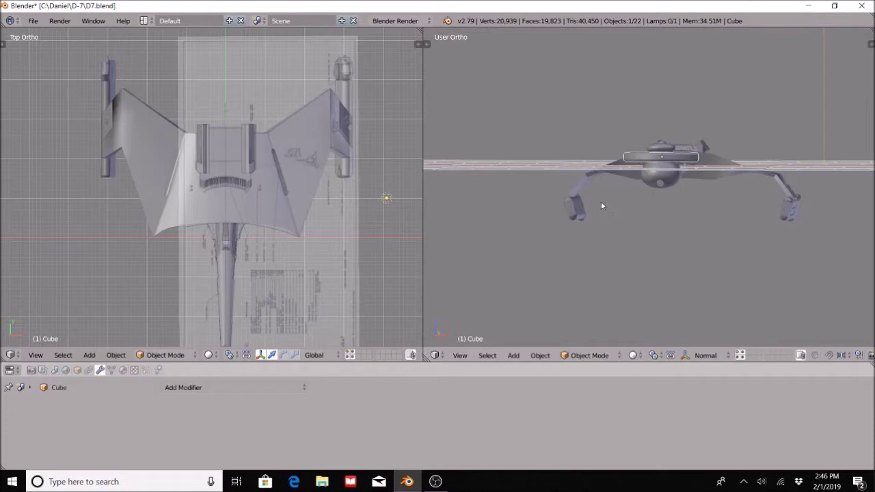
middle_click_drag(763, 178, 695, 219)
scroll(721, 219, "up", 3)
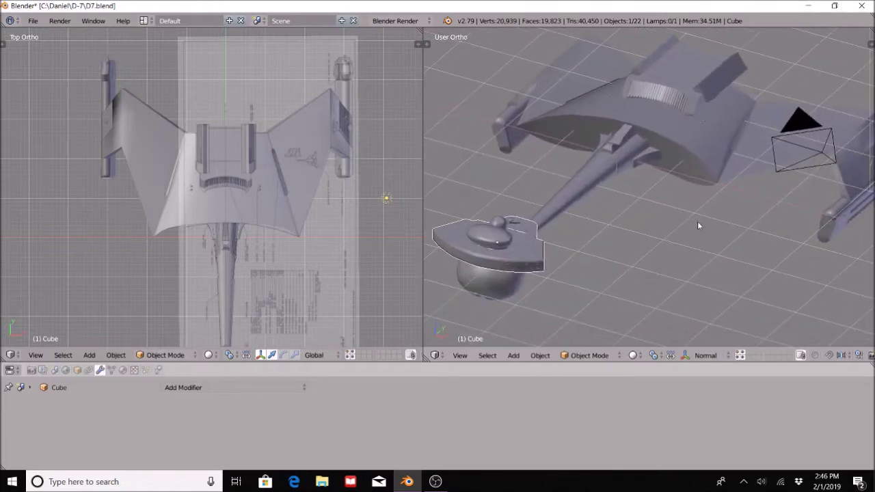
middle_click_drag(663, 226, 664, 217)
middle_click_drag(599, 220, 613, 211)
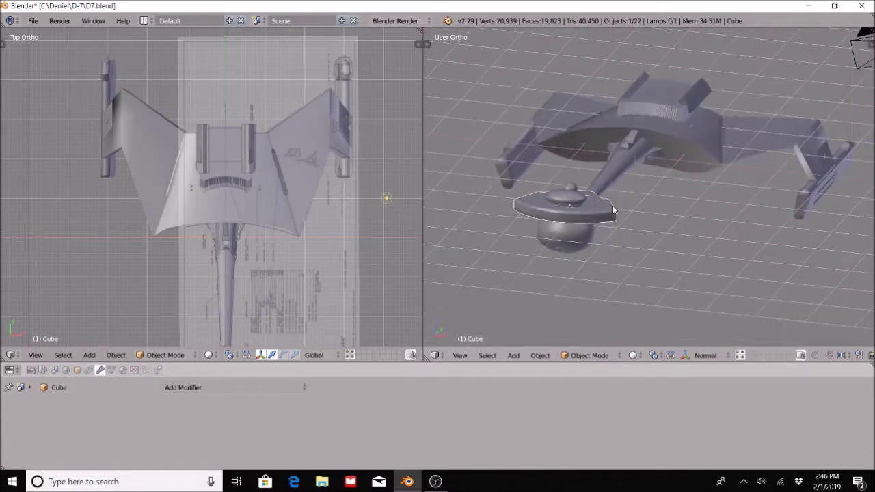
mouse_move(622, 201)
middle_mouse_down()
mouse_move(629, 220)
mouse_move(629, 177)
mouse_move(622, 216)
middle_mouse_up()
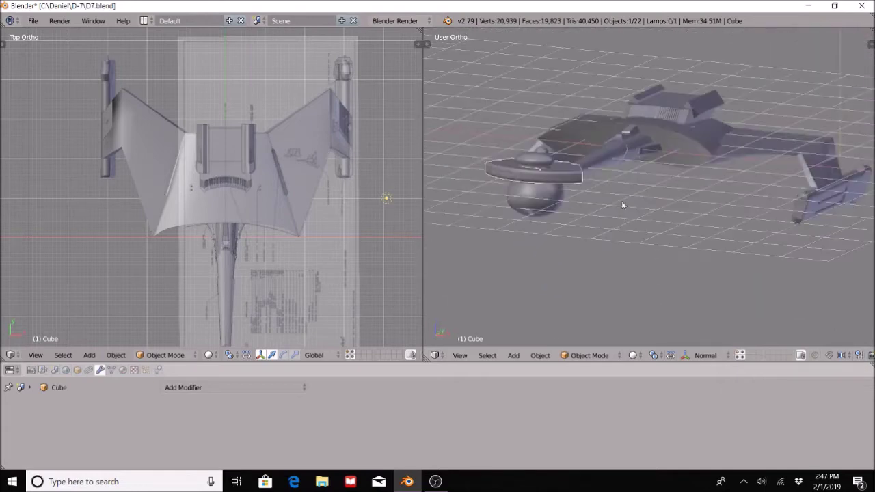
middle_click_drag(619, 201, 658, 208)
scroll(688, 244, "up", 5)
scroll(687, 244, "down", 5)
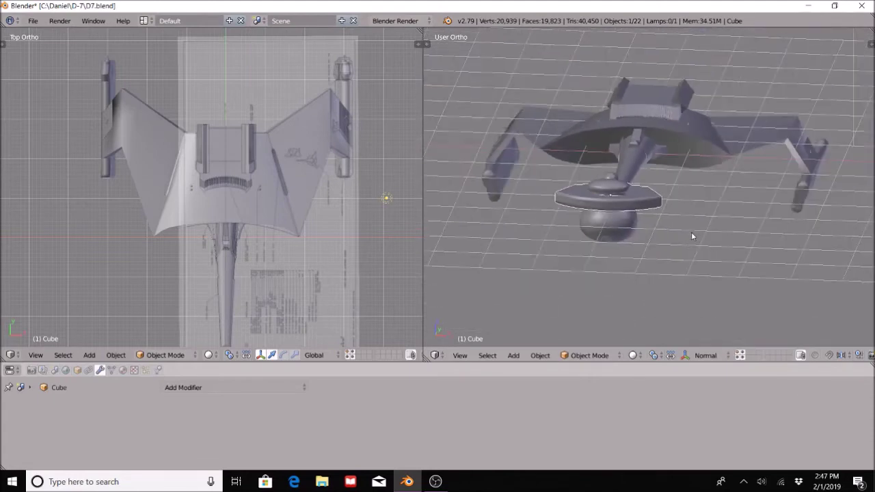
Step: Examine the hull's underside, the engine nacelles and the raised structure on the upper hull
middle_click_drag(692, 239, 672, 205)
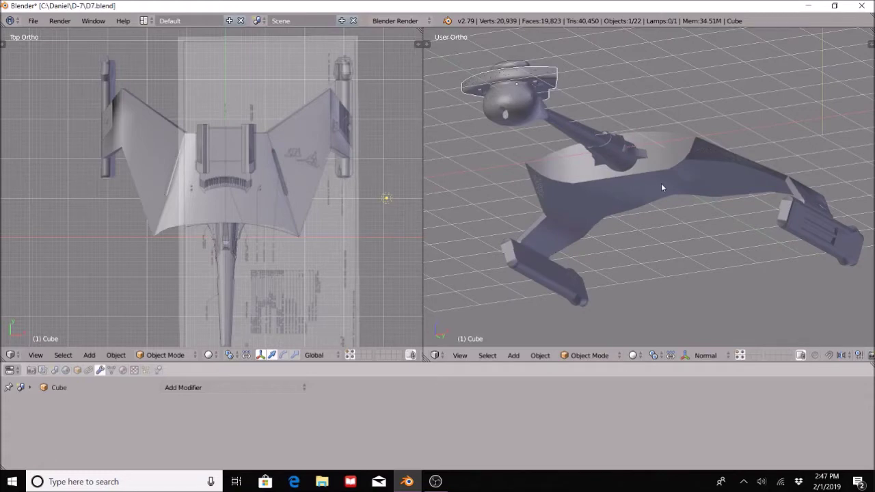
mouse_move(662, 183)
middle_mouse_down()
mouse_move(661, 173)
mouse_move(672, 224)
mouse_move(654, 238)
mouse_move(653, 191)
mouse_move(689, 185)
mouse_move(648, 190)
middle_mouse_up()
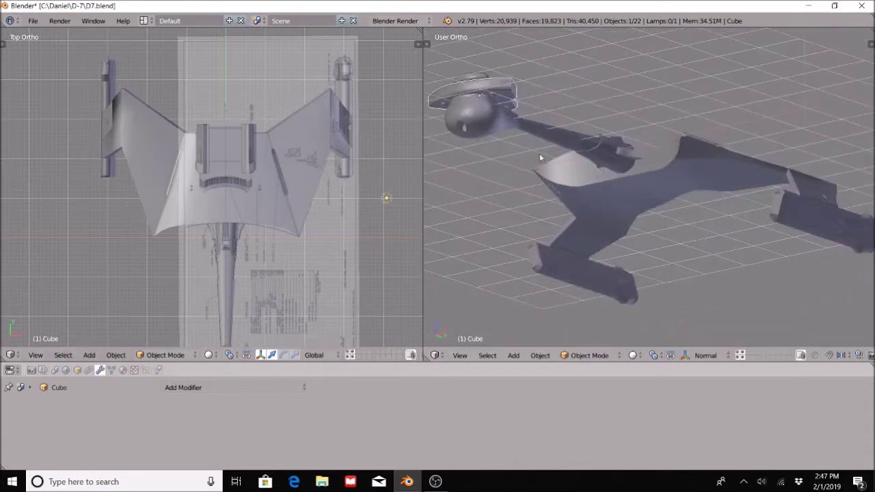
mouse_move(540, 158)
middle_mouse_down()
mouse_move(552, 166)
mouse_move(544, 142)
mouse_move(550, 151)
middle_mouse_up()
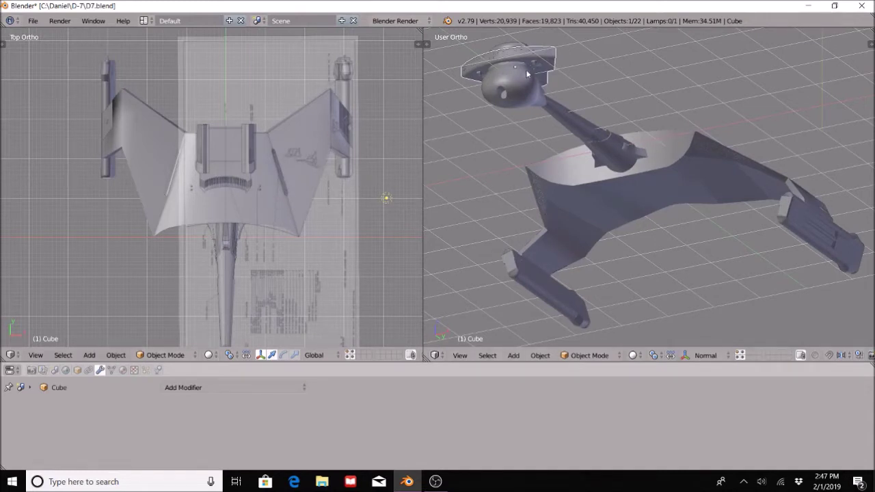
middle_click_drag(795, 176, 746, 217)
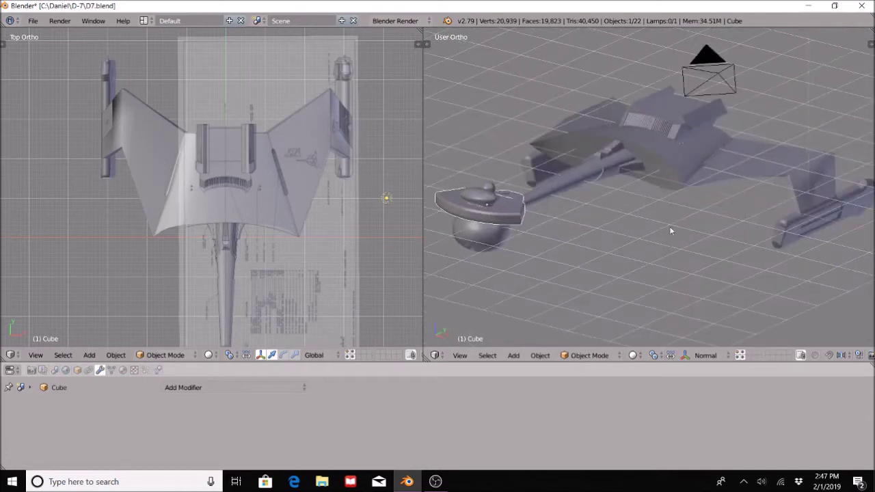
middle_click_drag(671, 231, 662, 184)
scroll(635, 179, "down", 6)
scroll(649, 188, "down", 1)
scroll(656, 204, "up", 7)
scroll(663, 184, "up", 1)
scroll(664, 184, "down", 4)
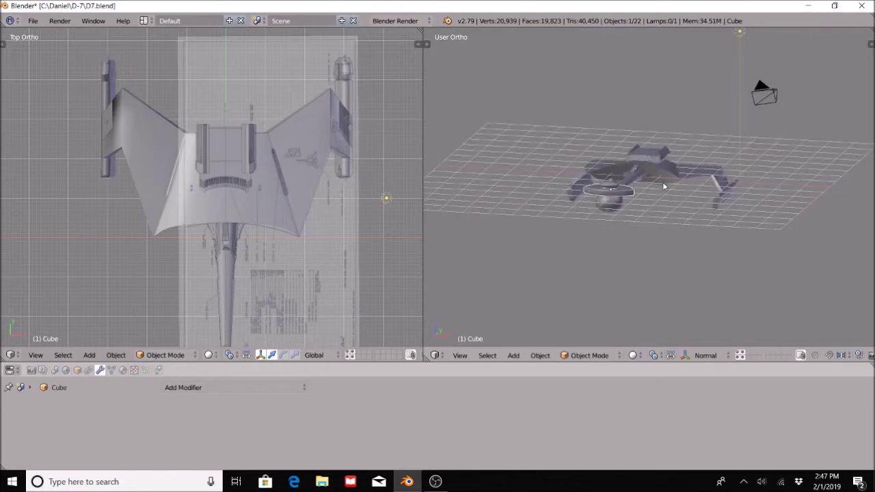
mouse_move(707, 147)
middle_mouse_down()
mouse_move(727, 147)
mouse_move(715, 157)
middle_mouse_up()
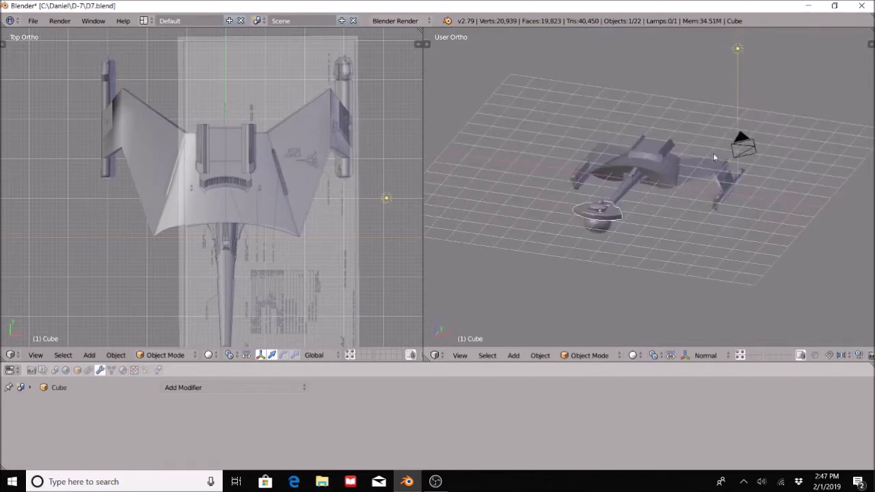
middle_click_drag(772, 162, 723, 177)
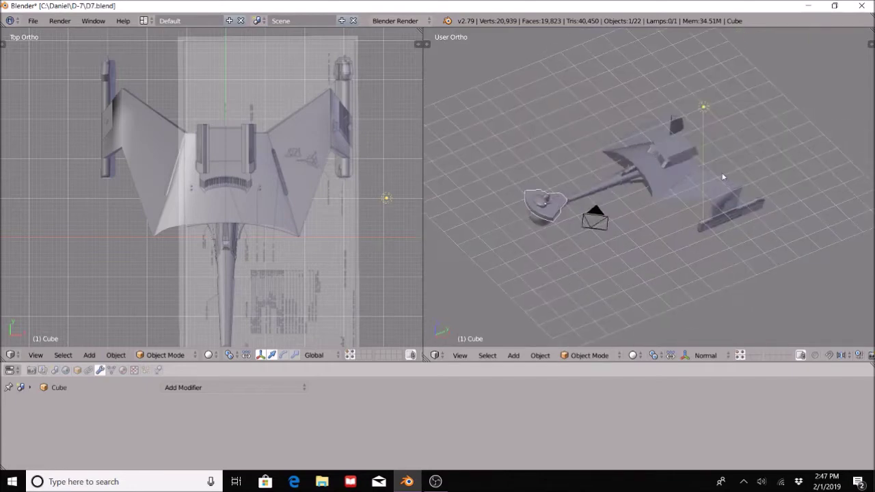
scroll(660, 74, "up", 5)
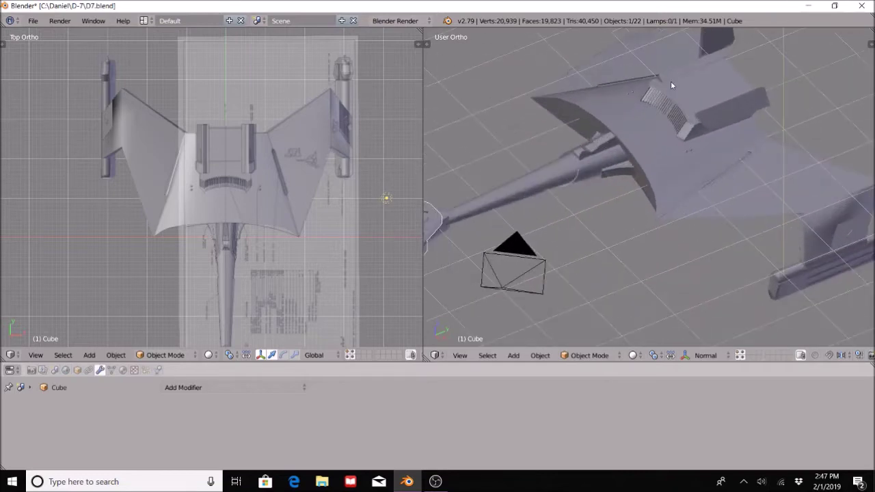
Step: Examine the whole ship from above and from below, including the hull's underside, the neck joint and the upper hull
scroll(671, 83, "down", 3)
middle_click_drag(661, 217, 691, 213)
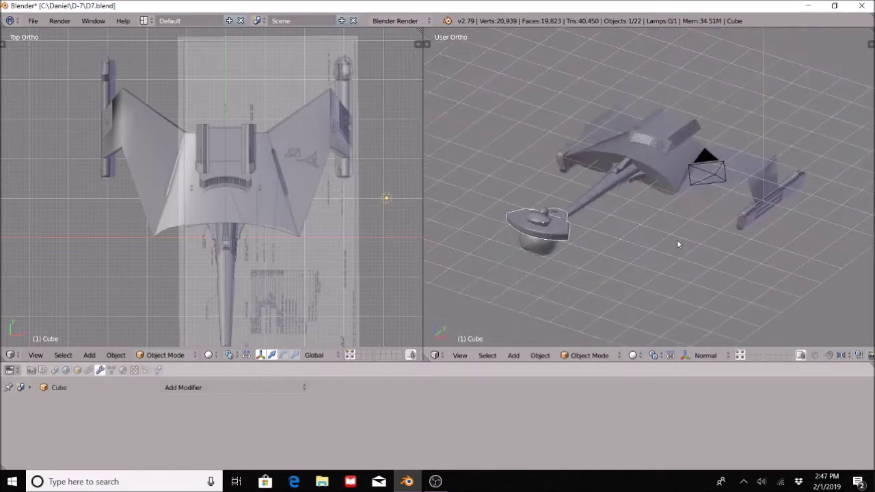
middle_click_drag(679, 244, 679, 175)
scroll(670, 184, "up", 3)
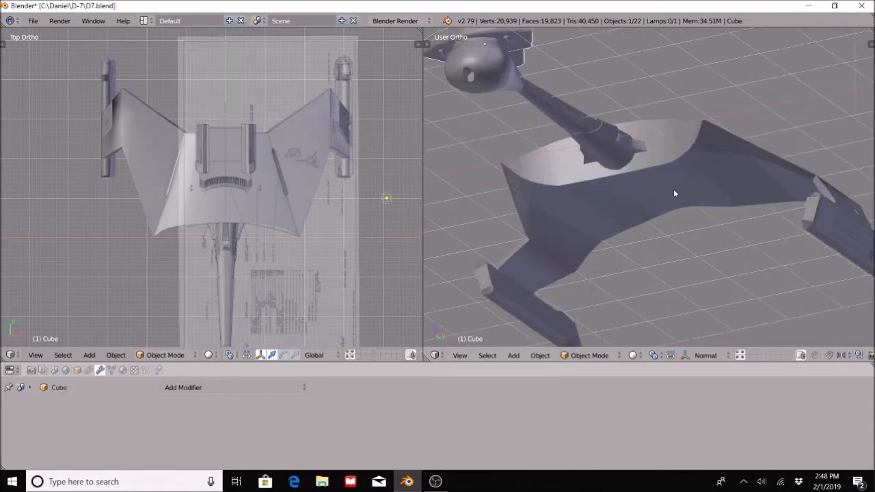
scroll(671, 199, "down", 5)
scroll(670, 202, "up", 5)
scroll(664, 202, "down", 3)
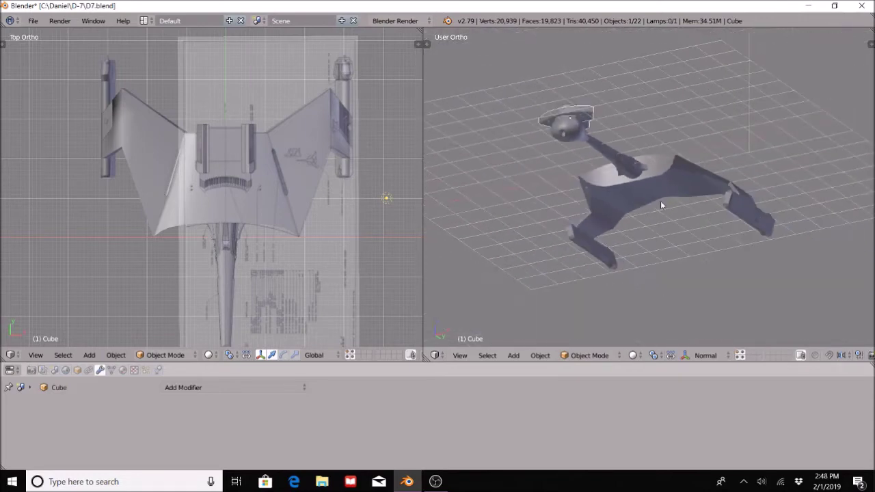
middle_click_drag(664, 190, 673, 247)
scroll(660, 254, "up", 3)
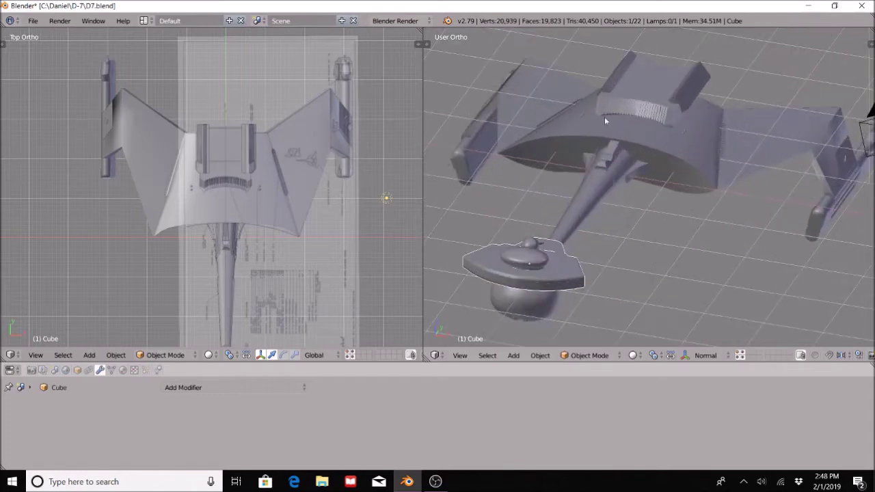
Step: Try moving the main winged hull and the long neck on their own, cancelling each move
middle_click_drag(684, 150, 657, 163)
right_click(656, 163)
key("g")
right_click(666, 220)
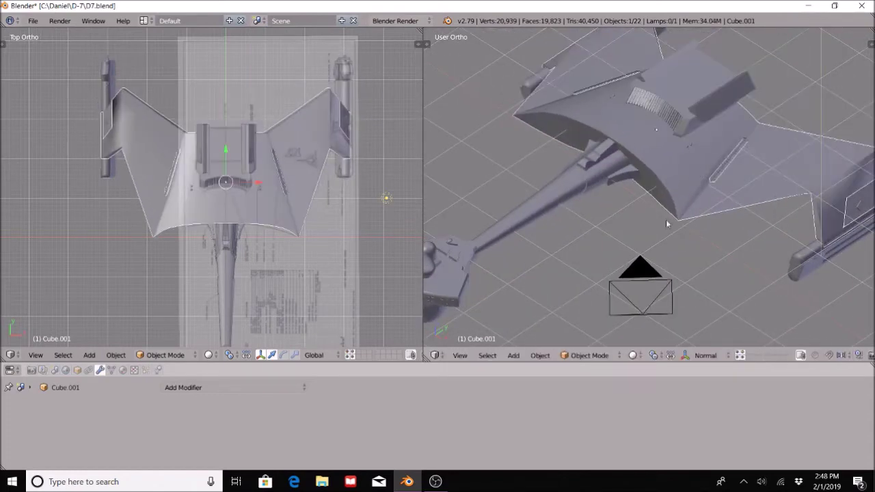
right_click(566, 199)
key("g")
right_click(540, 210)
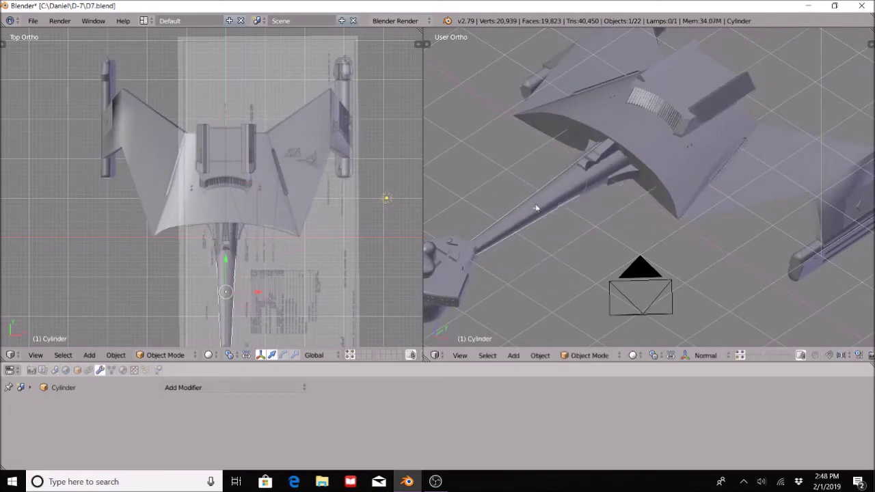
Step: Try moving the neck's rear section, the neck and the winged hull again, cancelling each move
right_click(603, 186)
key("g")
right_click(588, 166)
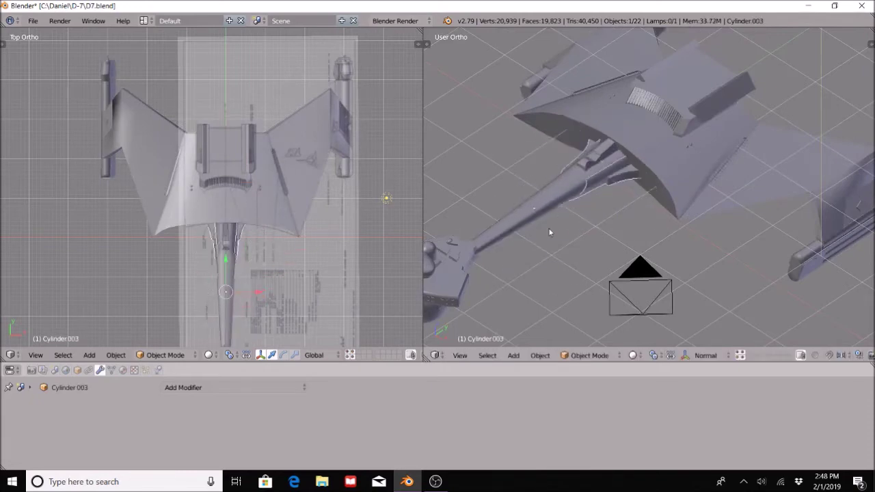
right_click(538, 205)
key("g")
right_click(587, 199)
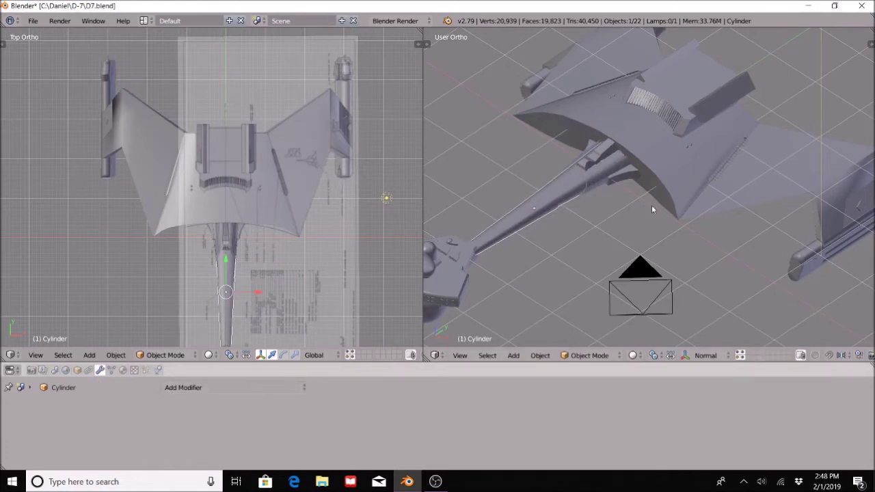
right_click(669, 197)
key("g")
right_click(656, 154)
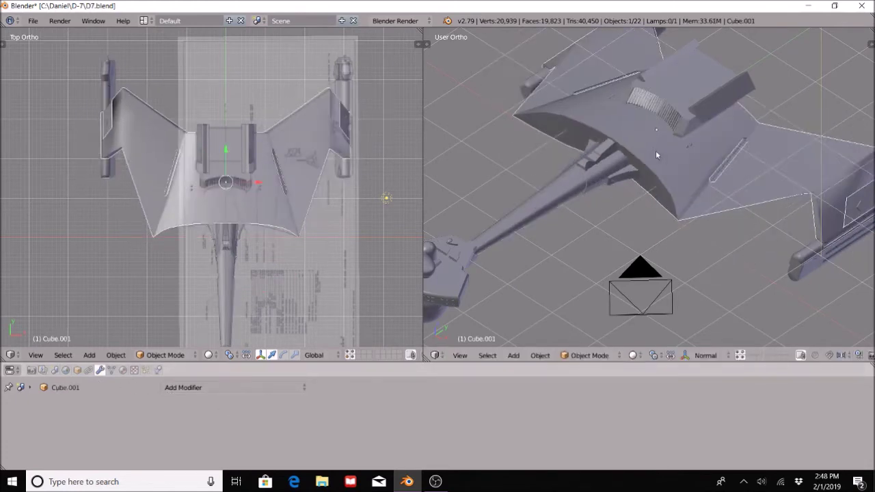
Step: Try moving the small panel on the nacelle's vertical support, cancelling the move
right_click(865, 207)
middle_click_drag(828, 200, 700, 201, "shift")
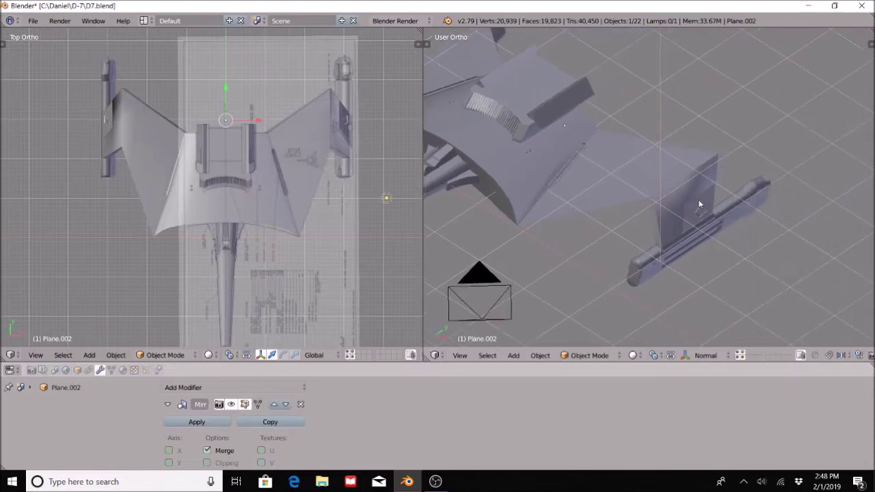
right_click(707, 198)
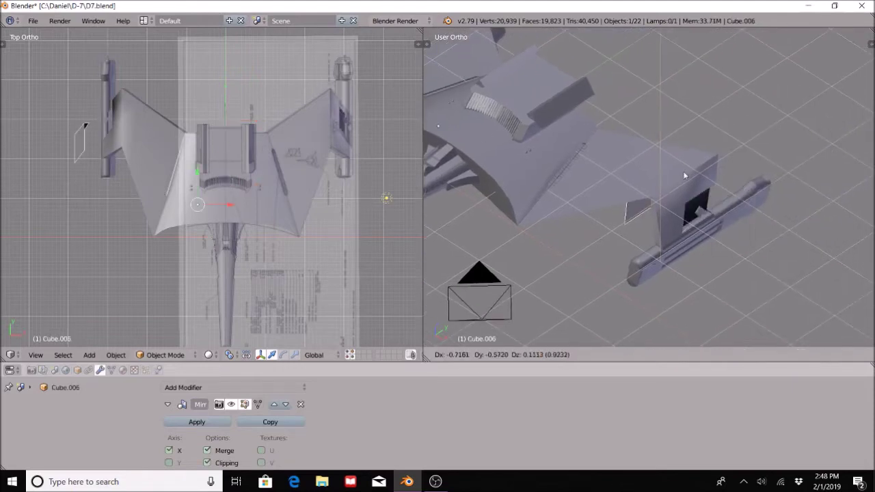
right_click(684, 176)
Step: Select the sphere beneath the ship's head
scroll(544, 322, "down", 3)
middle_click_drag(547, 298, 641, 273, "shift")
scroll(579, 291, "up", 4)
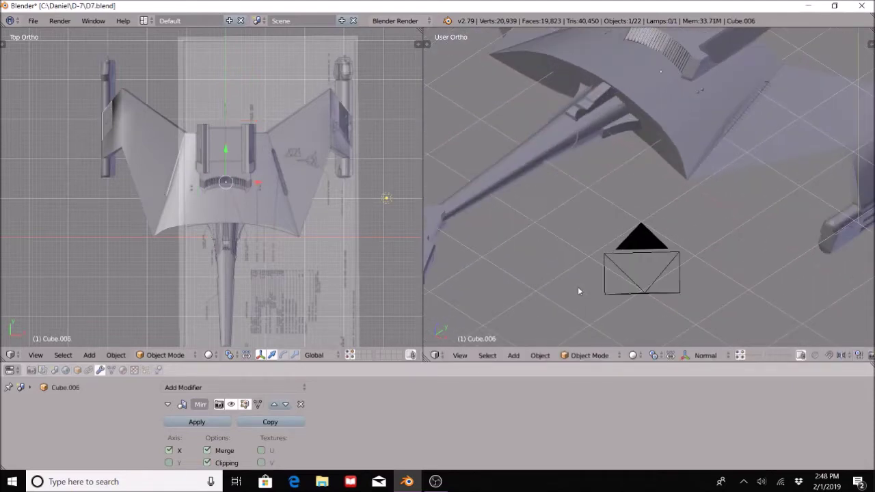
scroll(581, 290, "down", 4)
middle_click_drag(584, 289, 631, 171)
middle_click_drag(587, 149, 662, 287)
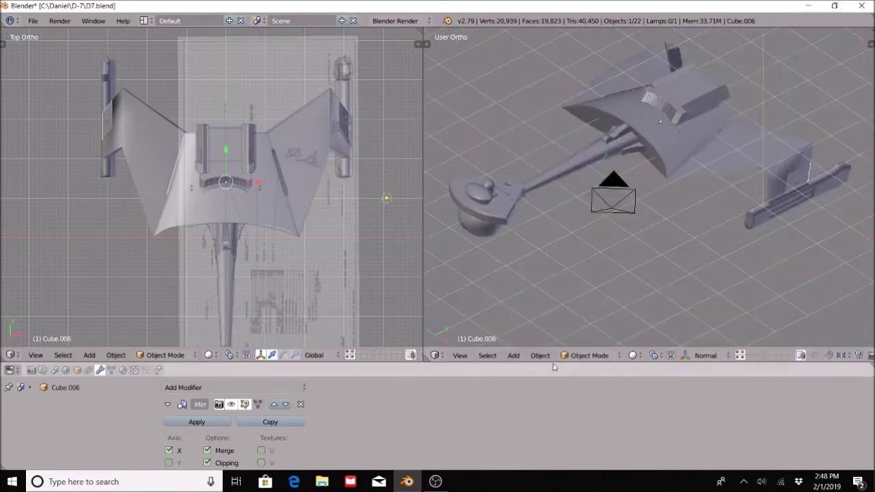
right_click(482, 234)
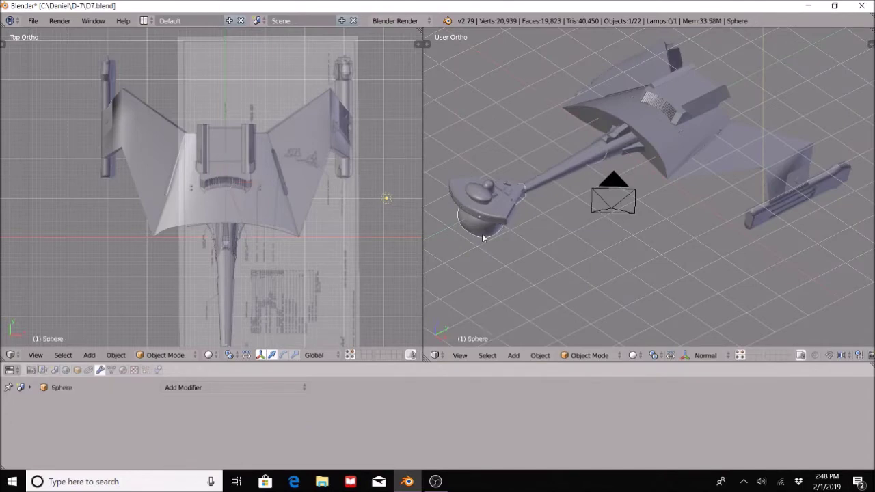
middle_click_drag(538, 269, 737, 219)
scroll(607, 219, "up", 5)
Step: Try moving the sphere away from the head and neck twice, cancelling each move
key("g")
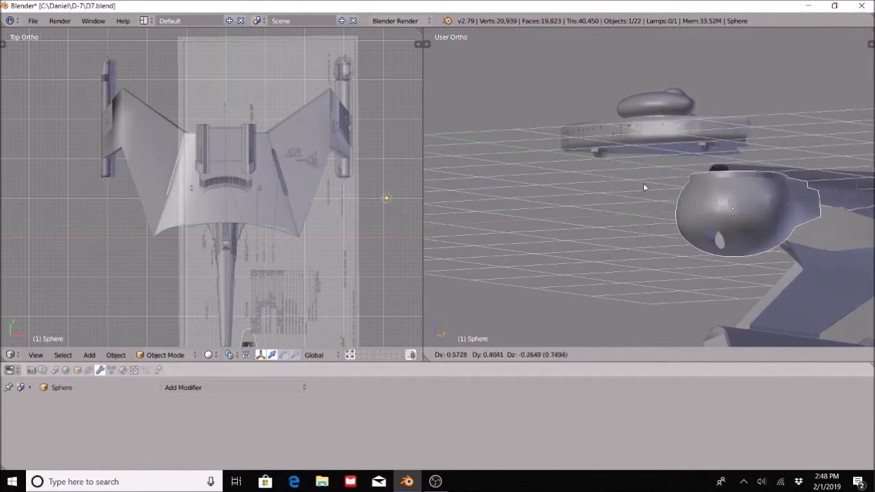
key("Escape")
key("g")
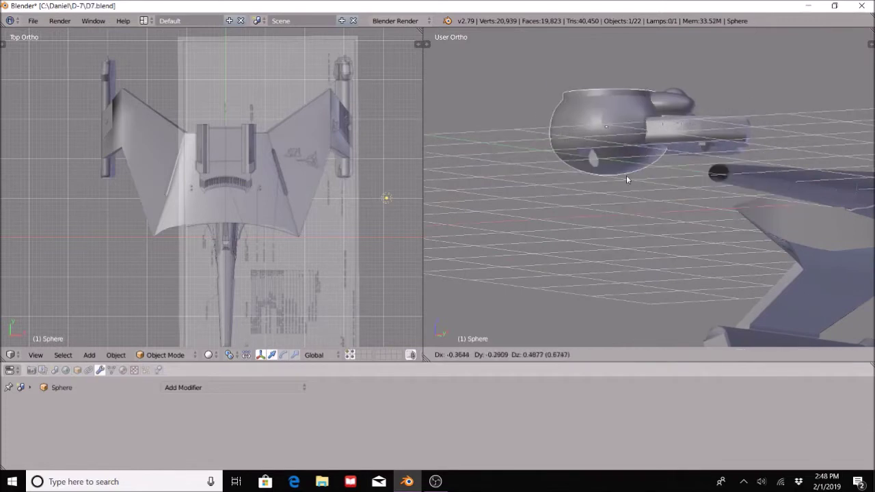
key("Escape")
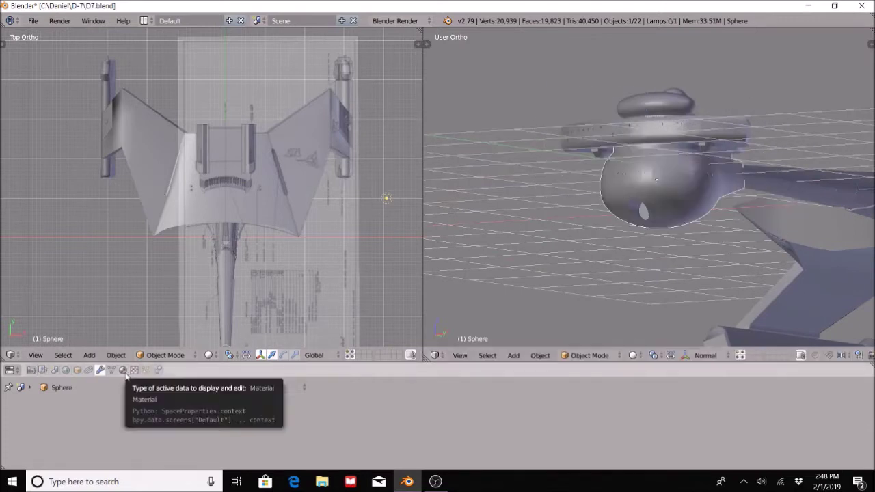
Step: Create a new material on the sphere and name it Klingon Green
left_click(123, 370)
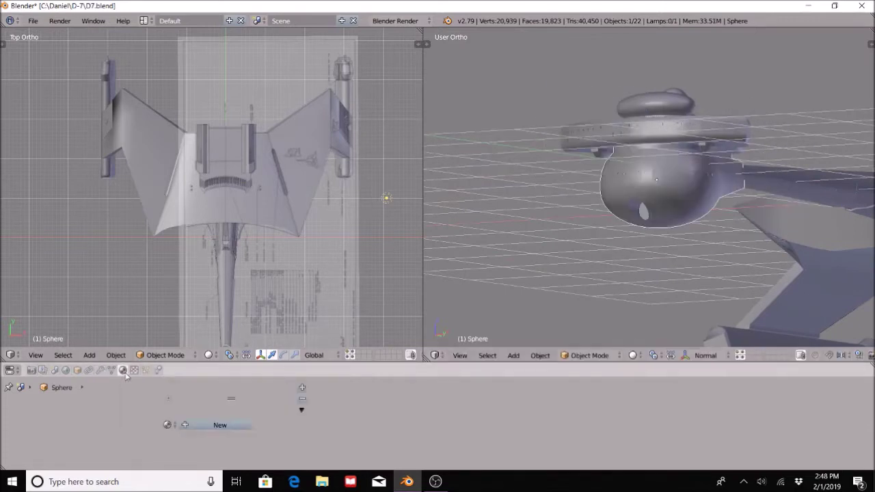
left_click(302, 388)
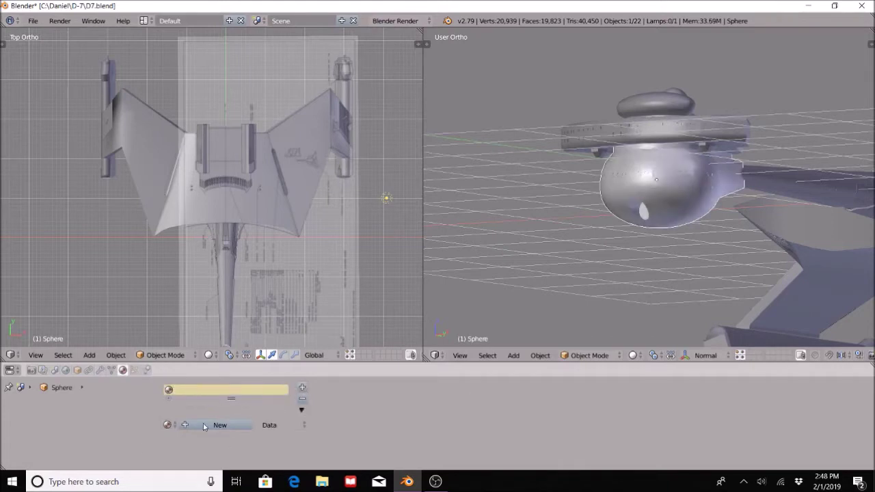
left_click(216, 425)
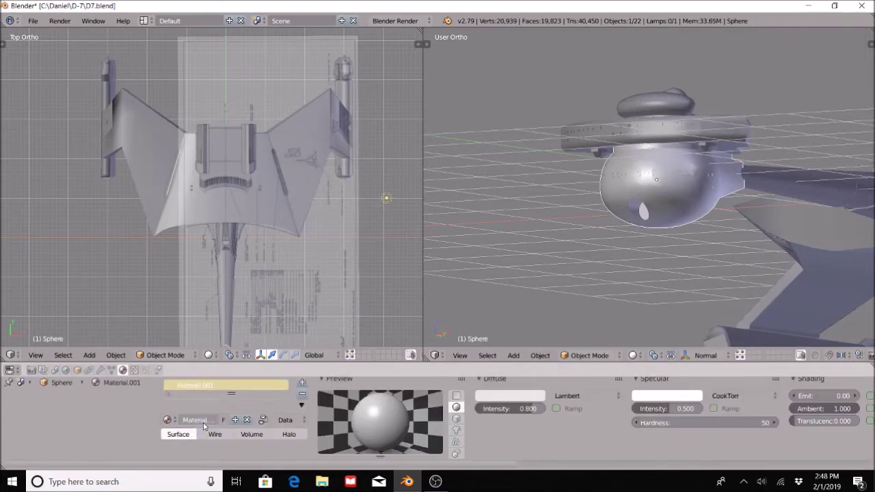
double_click(229, 388)
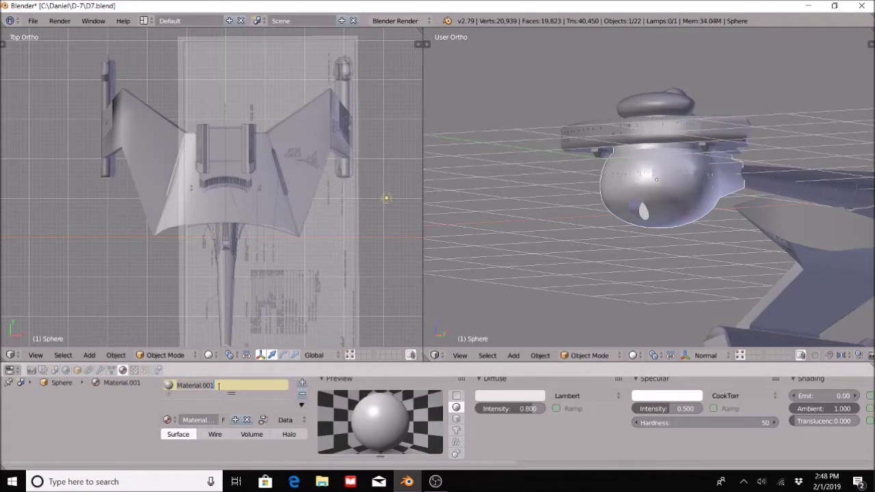
type("Klingon Green")
key("Return")
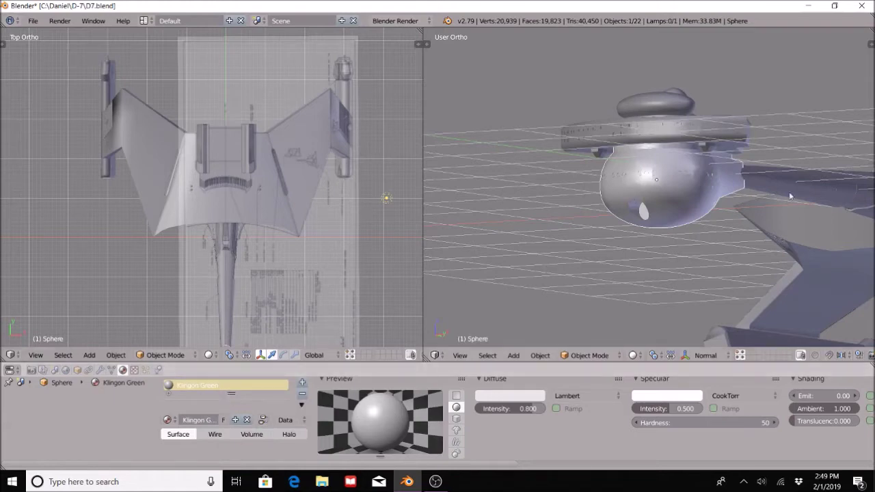
Step: Set the Klingon Green material's diffuse color to a pale bluish green
middle_click_drag(618, 224, 719, 250)
scroll(721, 253, "down", 2)
scroll(723, 250, "up", 3)
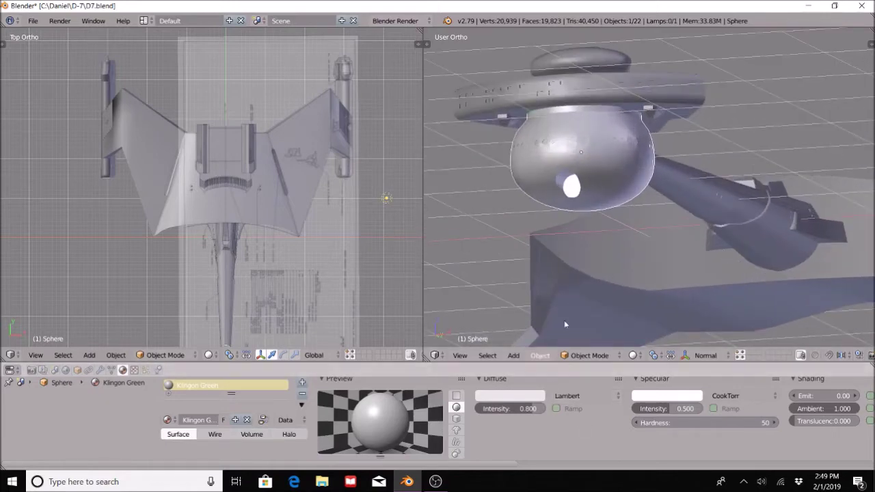
left_click(538, 397)
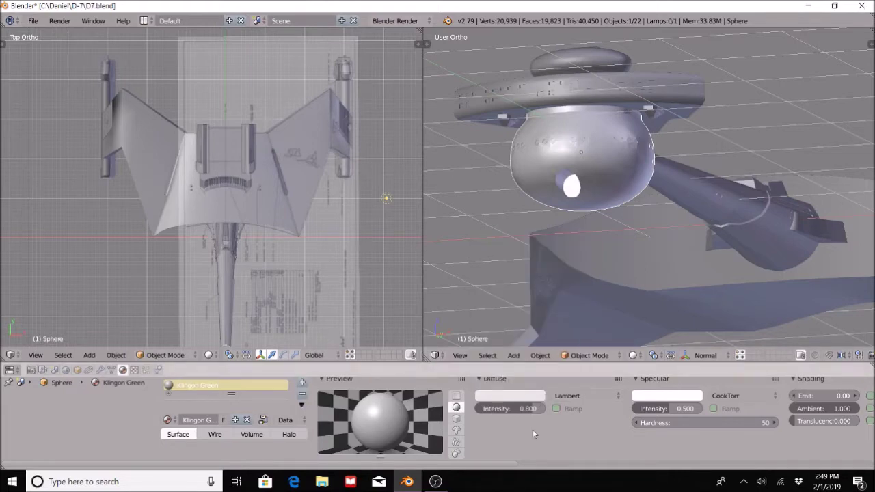
left_click(506, 396)
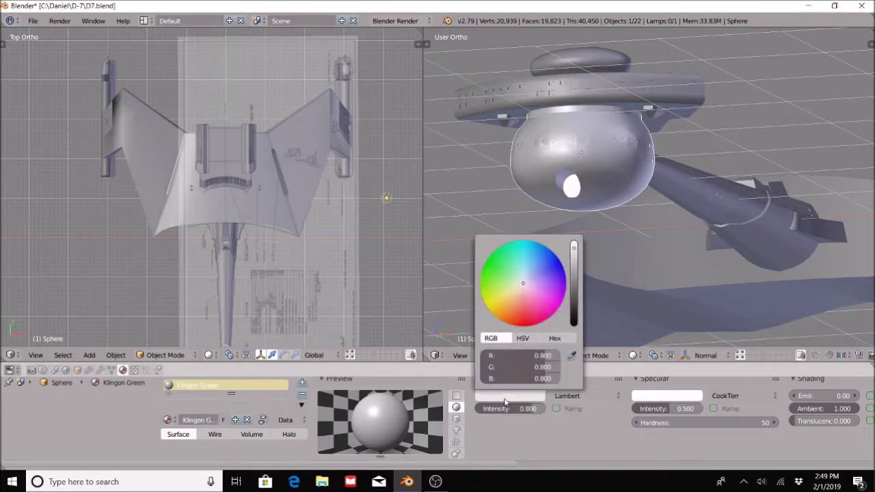
scroll(509, 406, "up", 1)
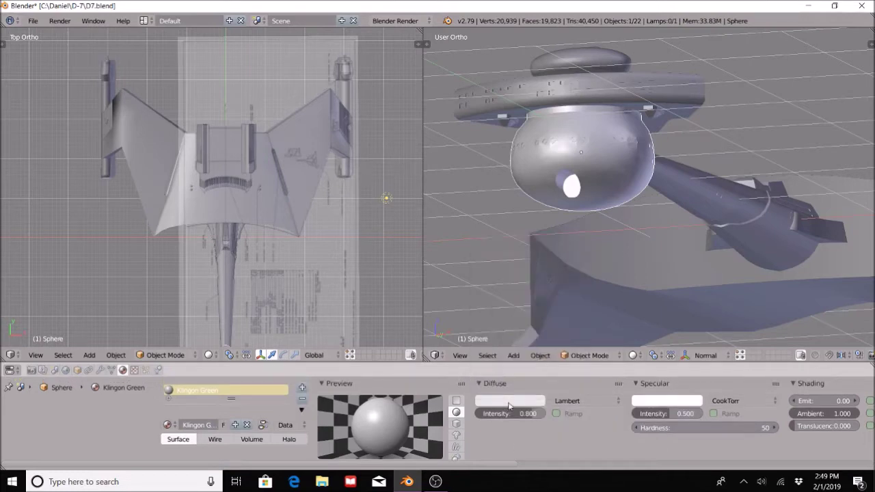
left_click(507, 401)
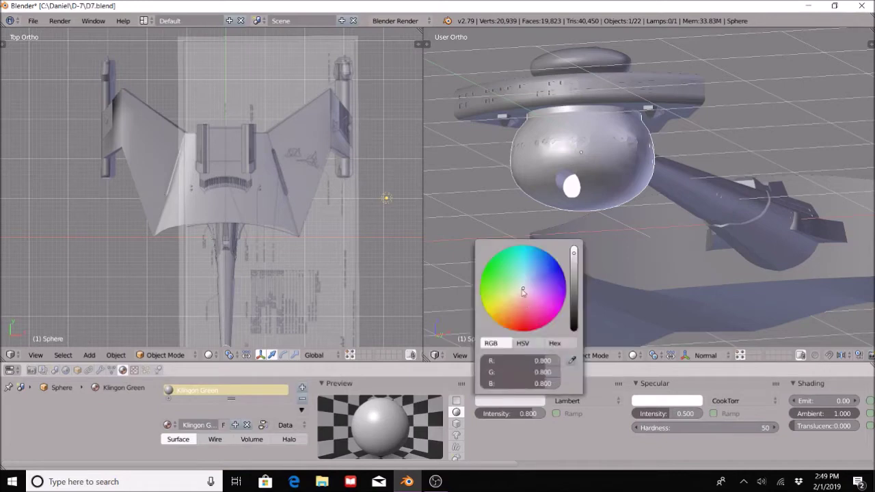
mouse_move(522, 291)
left_mouse_down()
mouse_move(509, 291)
mouse_move(519, 281)
left_mouse_up()
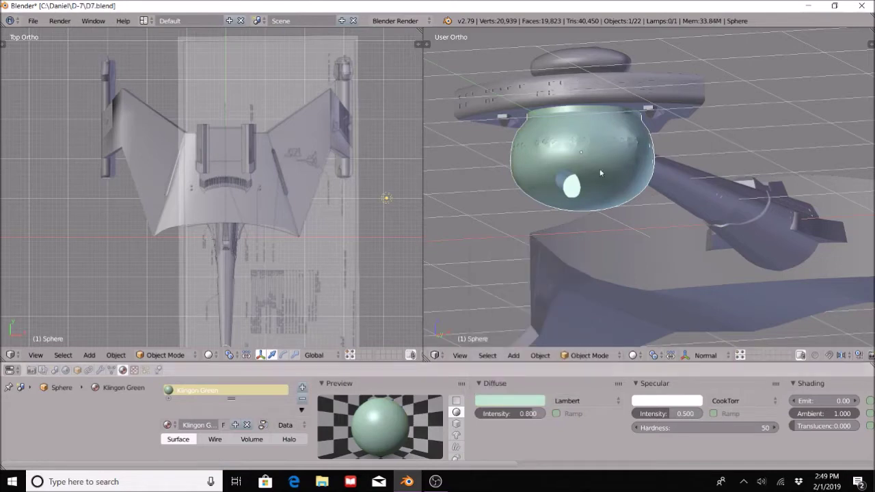
Step: Add a material slot to the ship's neck and assign the existing Klingon Green material to it
middle_click_drag(573, 196, 540, 294)
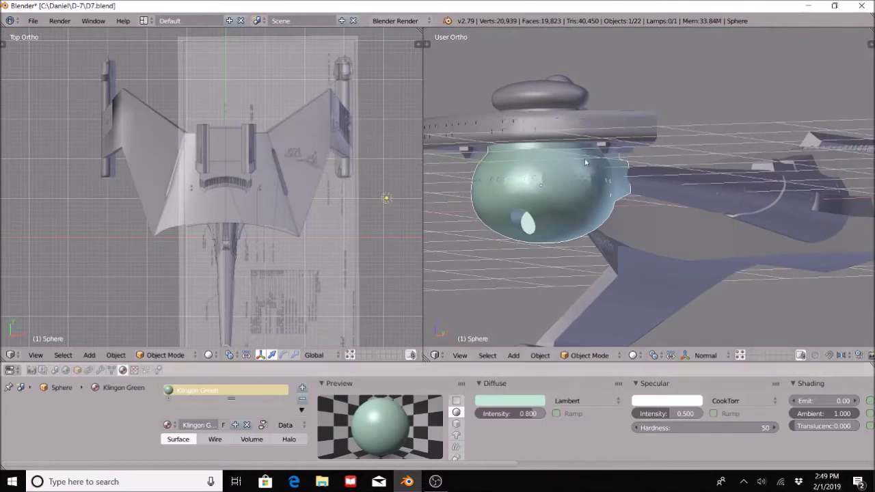
scroll(606, 210, "up", 2)
scroll(637, 195, "down", 1)
right_click(669, 189)
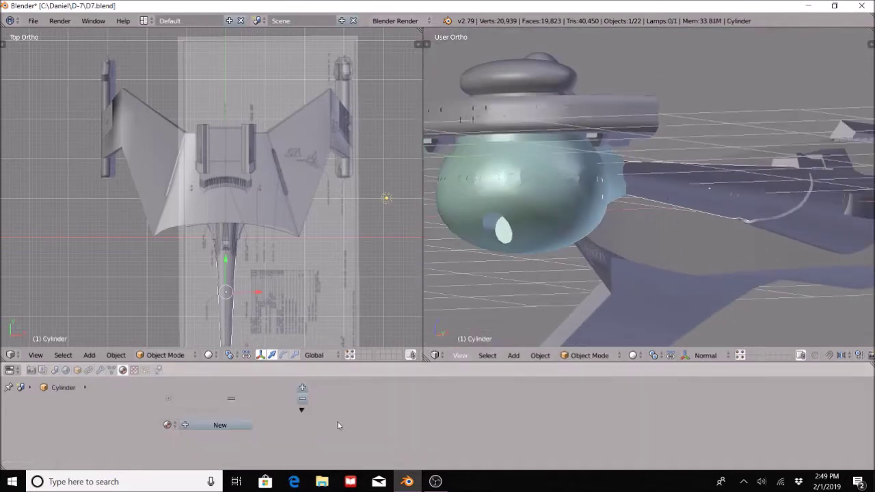
middle_click_drag(642, 213, 611, 222)
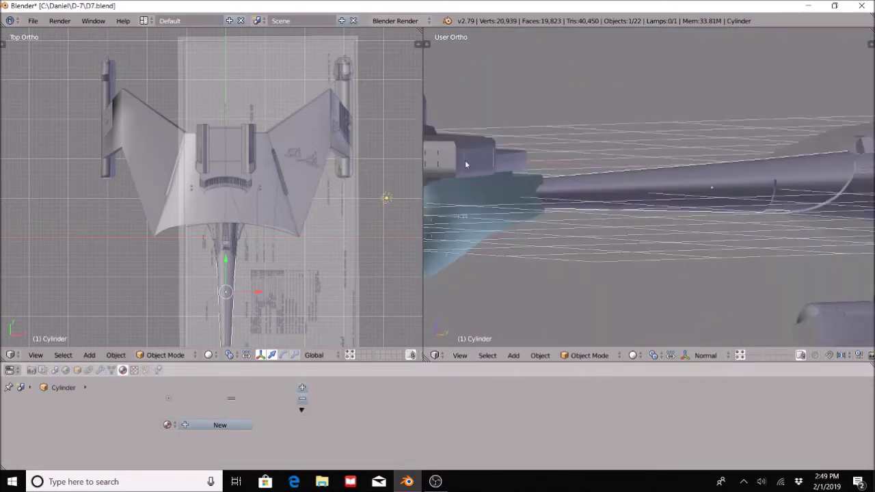
middle_click_drag(595, 240, 586, 216)
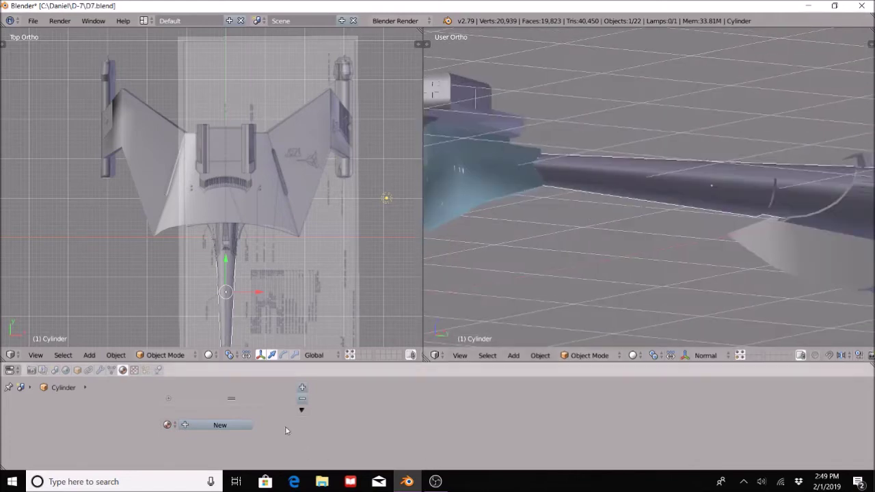
left_click(301, 389)
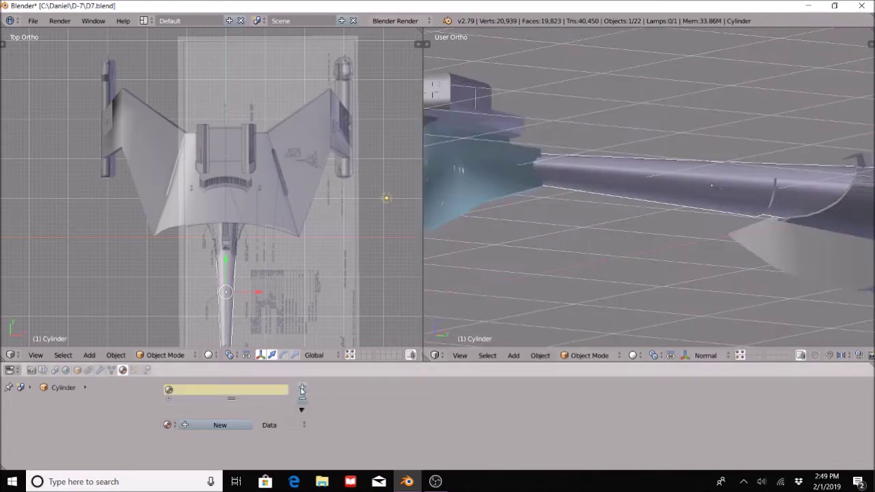
left_click(167, 424)
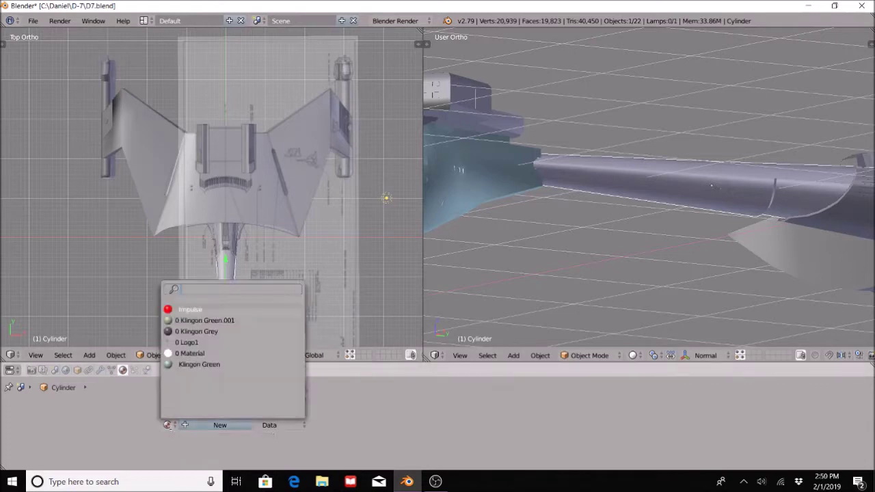
left_click(185, 366)
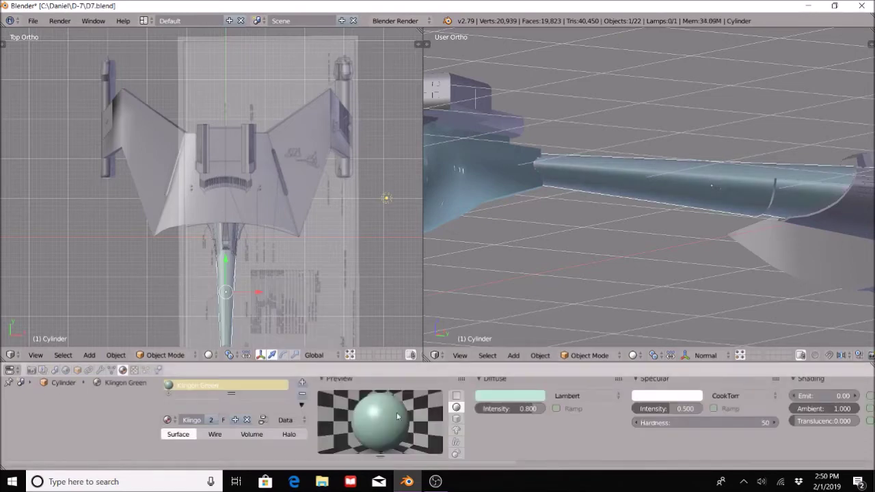
Step: Add a material slot to the flared collar at the neck's rear end and assign the existing Klingon Green material
scroll(655, 214, "down", 2)
middle_click_drag(774, 223, 592, 229, "shift")
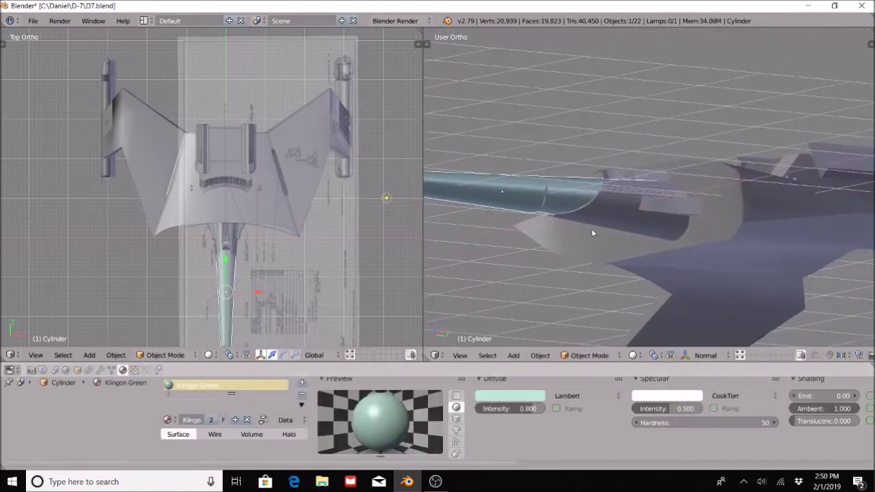
right_click(599, 221)
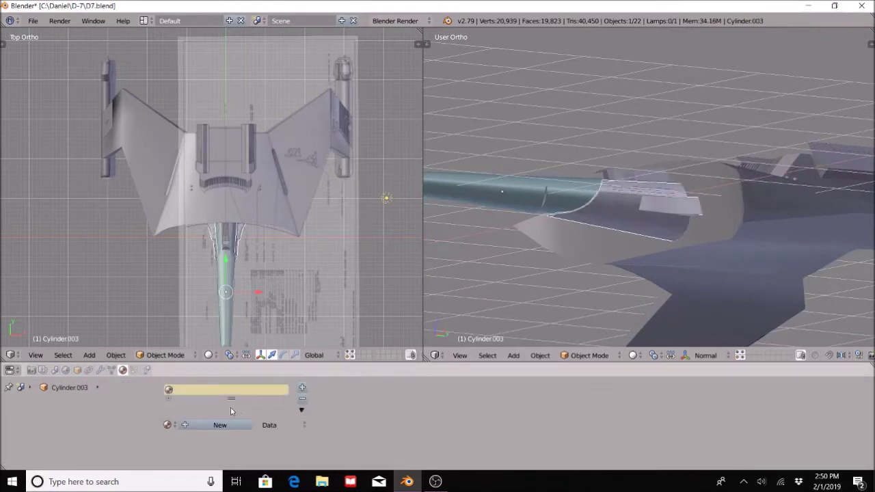
left_click(169, 424)
left_click(184, 366)
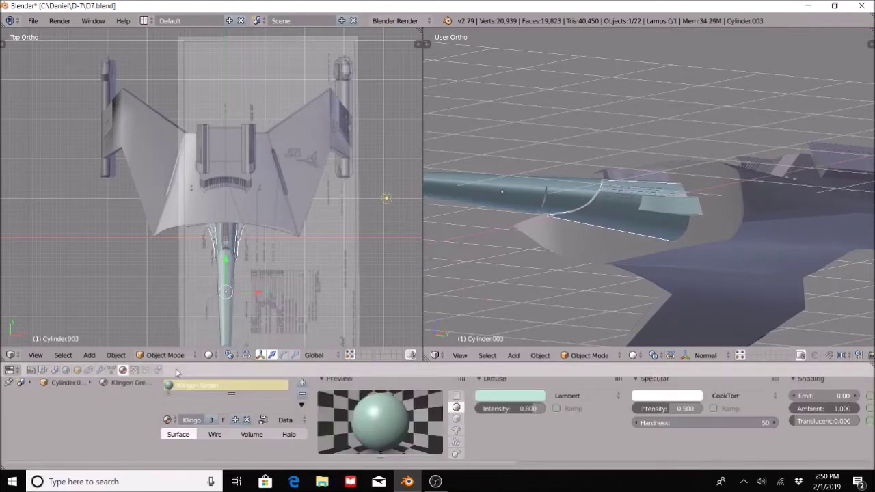
Step: Assign the Klingon Green material, in a new slot, to the raised block on top of the neck's rear end
middle_click_drag(613, 179, 681, 208)
right_click(597, 150)
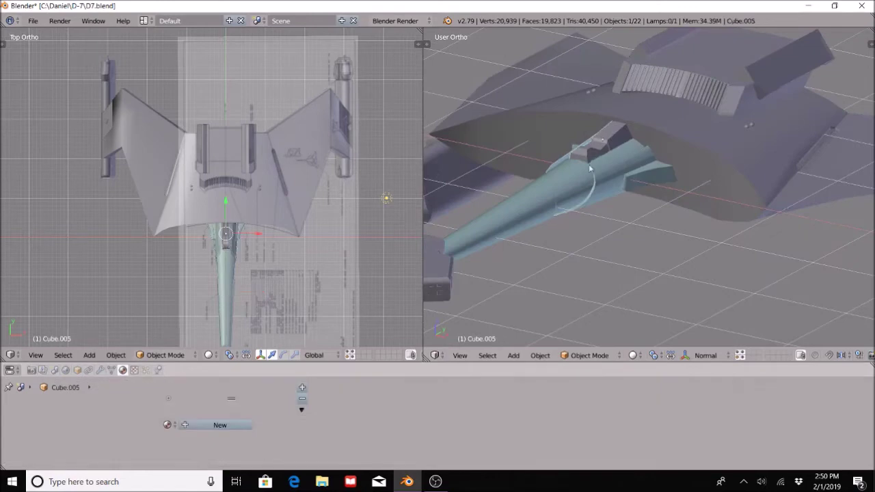
middle_click_drag(612, 262, 687, 249, "shift")
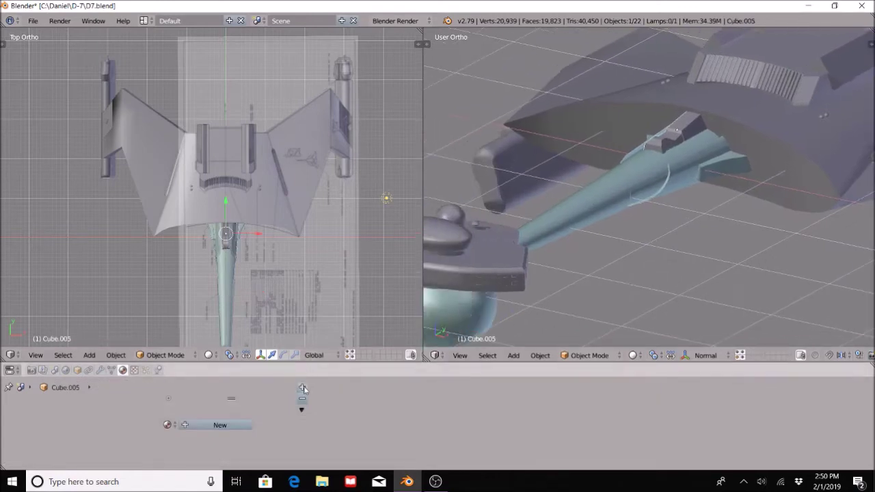
left_click(302, 387)
left_click(166, 424)
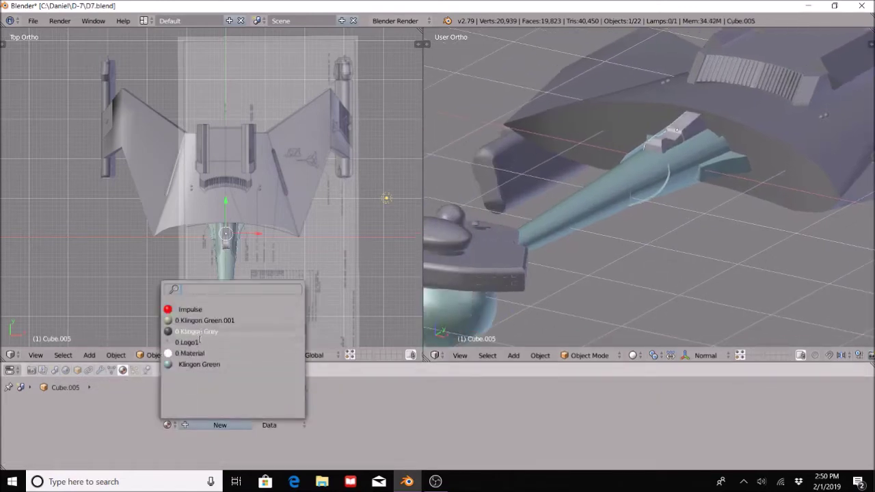
left_click(199, 365)
Step: Add a material slot to the domes on top of the head and assign the Klingon Green material
middle_click_drag(586, 217, 645, 206, "shift")
right_click(592, 231, "shift")
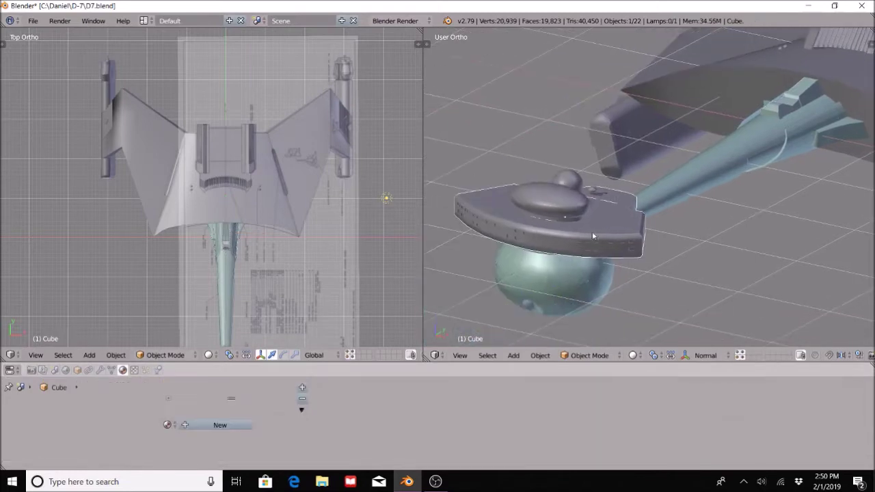
left_click(302, 387)
left_click(167, 425)
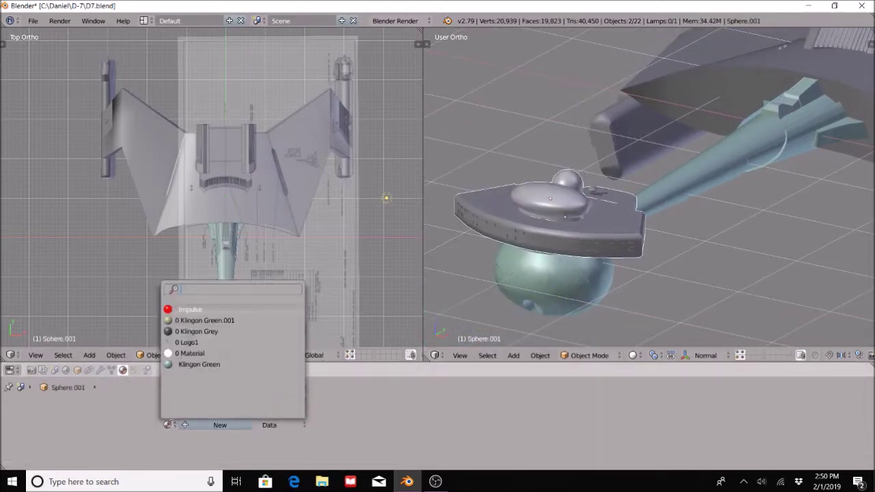
left_click(190, 369)
Step: Assign the Klingon Green material to the head section and to the small detail piece behind its domes
right_click(617, 251)
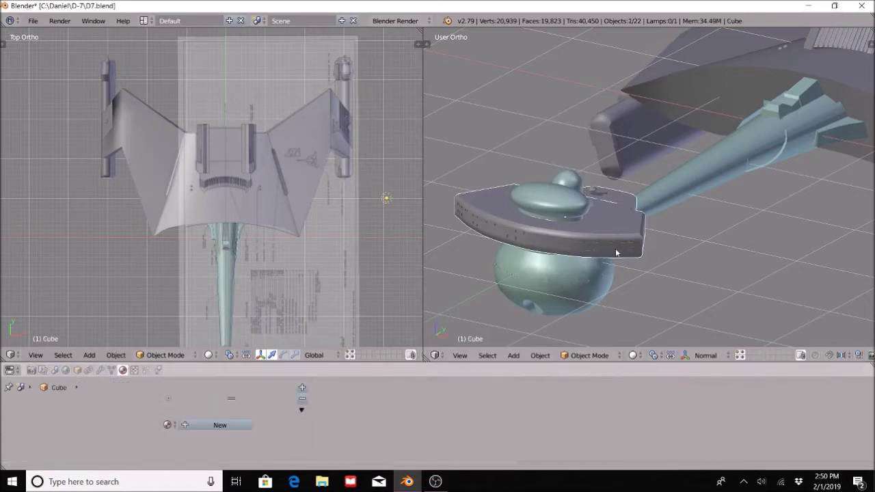
left_click(302, 388)
left_click(167, 425)
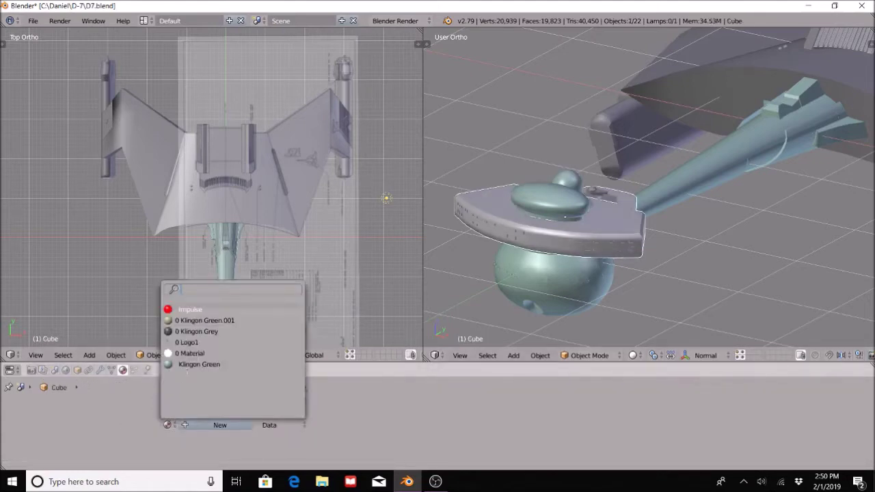
left_click(197, 365)
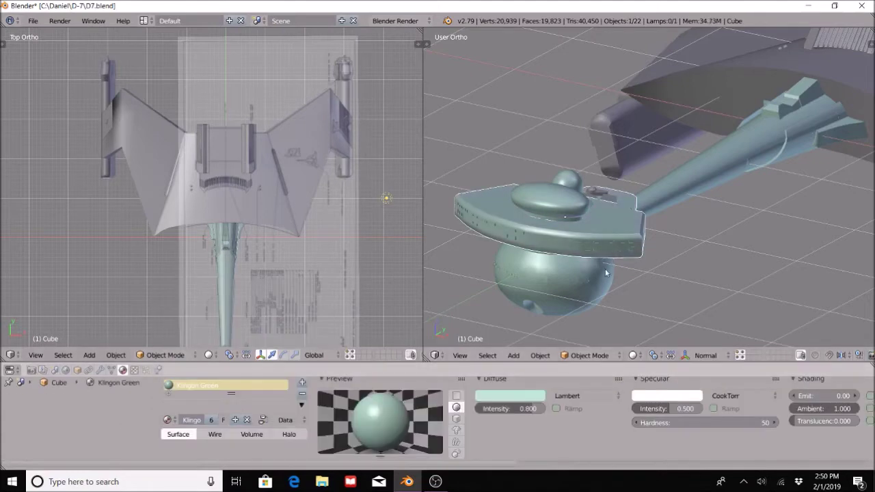
right_click(610, 196)
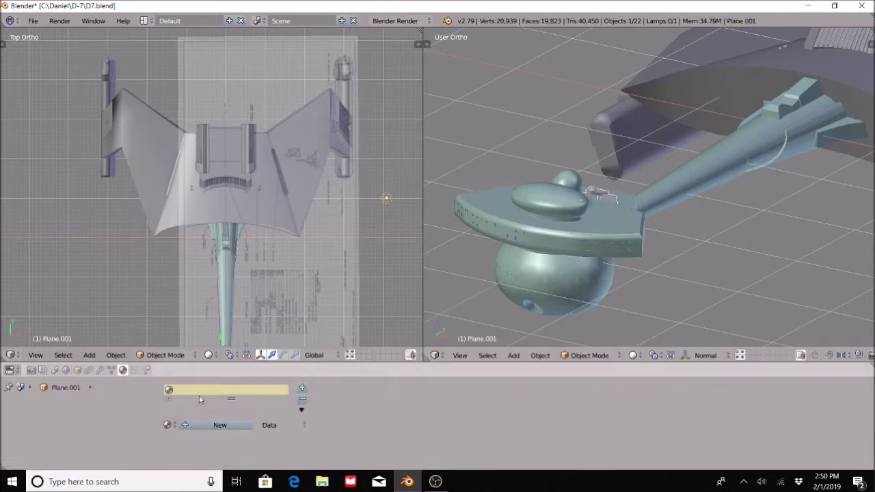
left_click(167, 424)
left_click(191, 365)
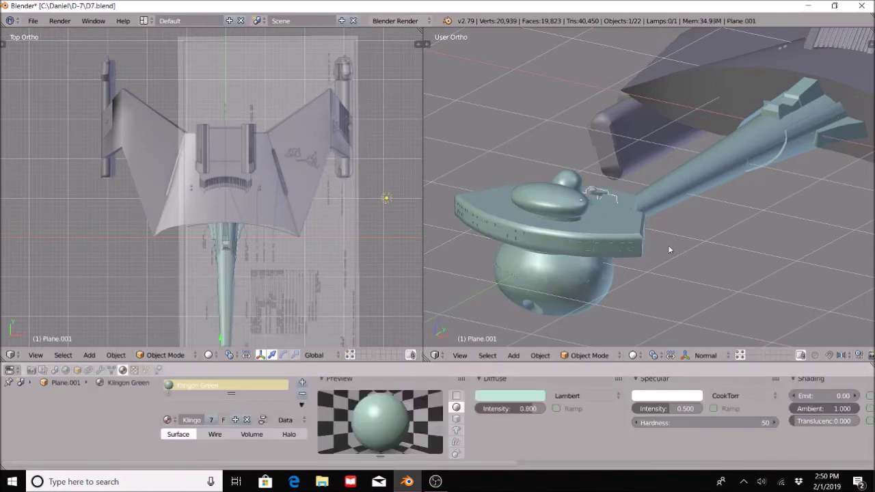
Step: Add a material slot to the small part on the head's underside and assign the Klingon Green material
middle_click_drag(668, 245, 647, 213)
right_click(516, 55)
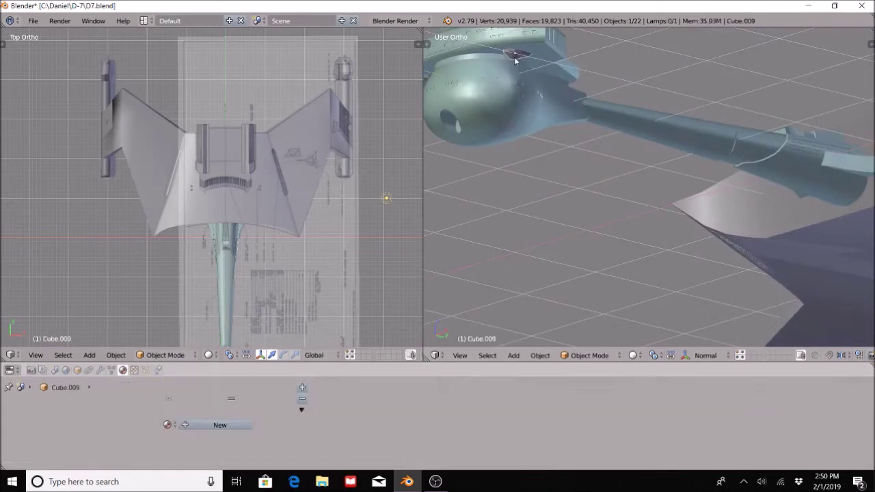
left_click(303, 390)
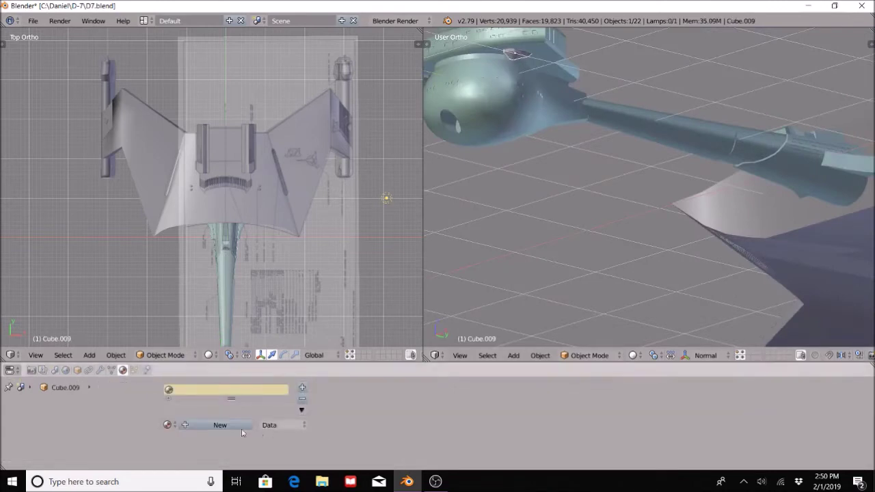
left_click(174, 425)
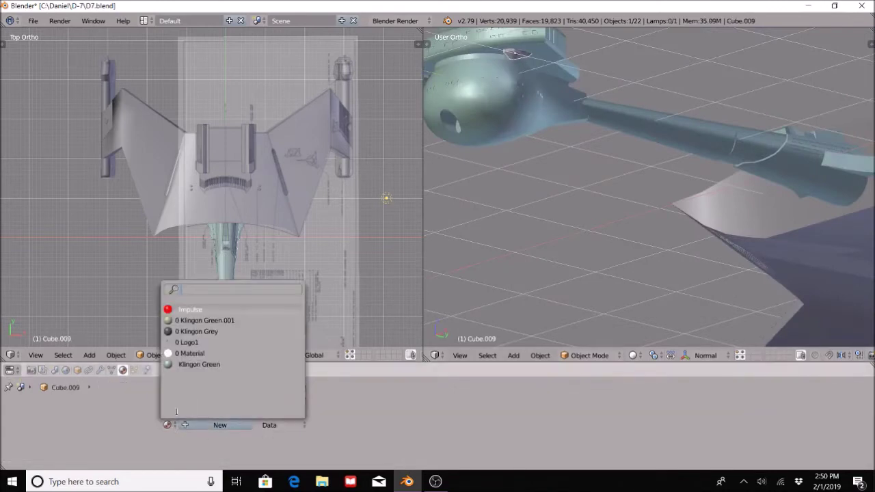
left_click(196, 364)
Step: Add a material slot to the main hull with the wings and assign the Klingon Green material
scroll(683, 205, "down", 4)
right_click(717, 219)
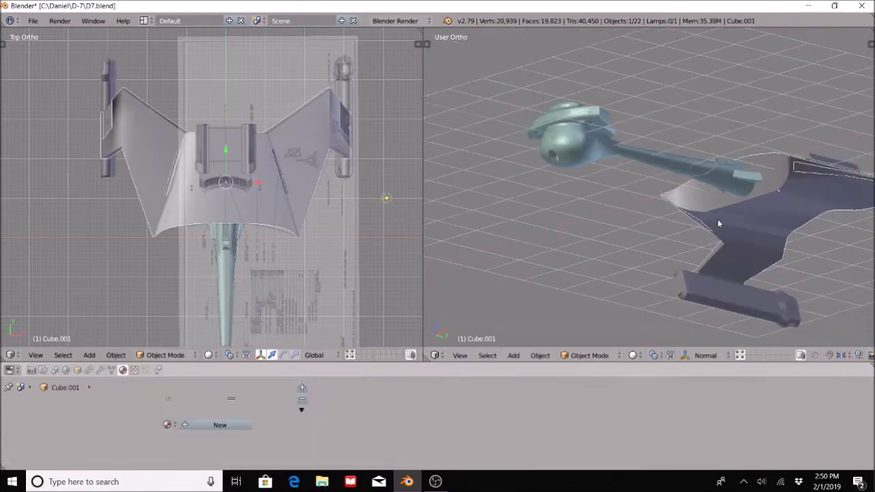
left_click(303, 389)
left_click(168, 425)
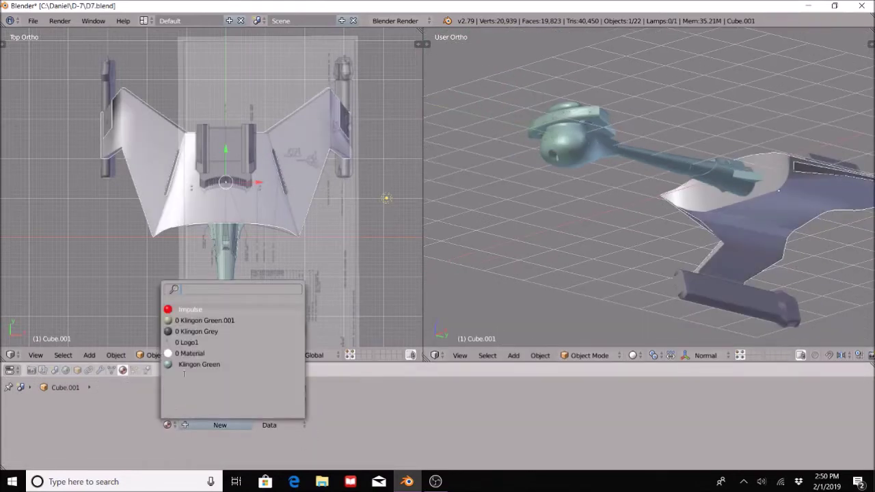
left_click(194, 309)
Step: Add a material slot to the side rails of the raised rear housing and assign the Klingon Green material
middle_click_drag(718, 198, 663, 183)
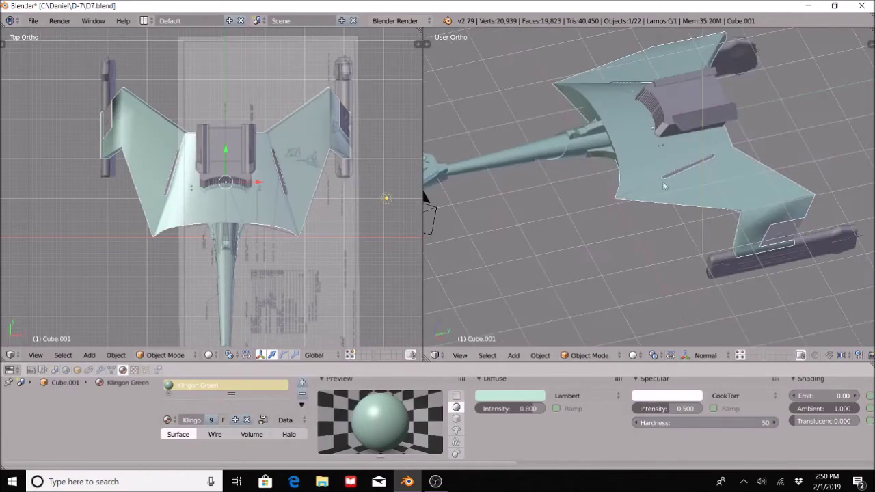
right_click(679, 108)
middle_click_drag(718, 145, 747, 171)
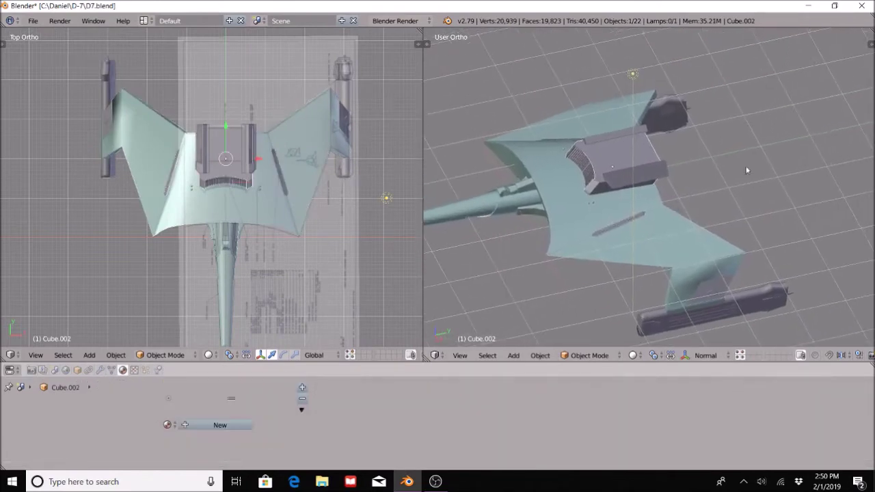
scroll(739, 173, "up", 5)
right_click(597, 148)
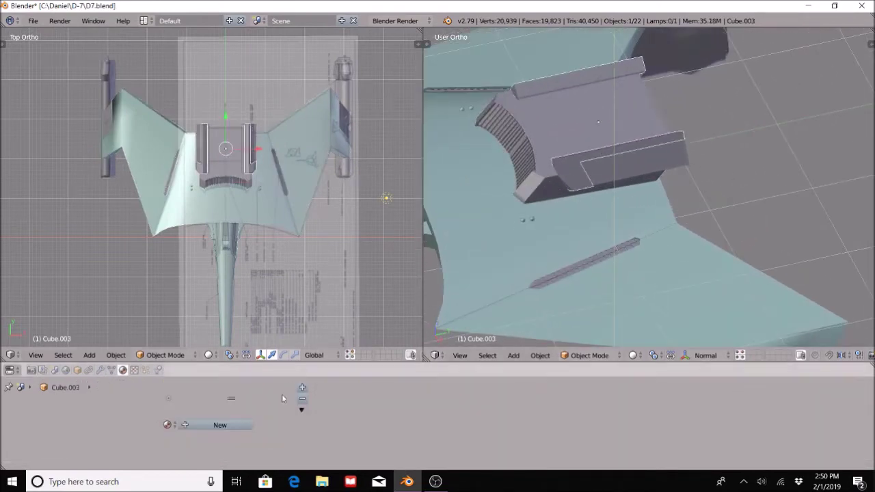
left_click(302, 391)
left_click(167, 425)
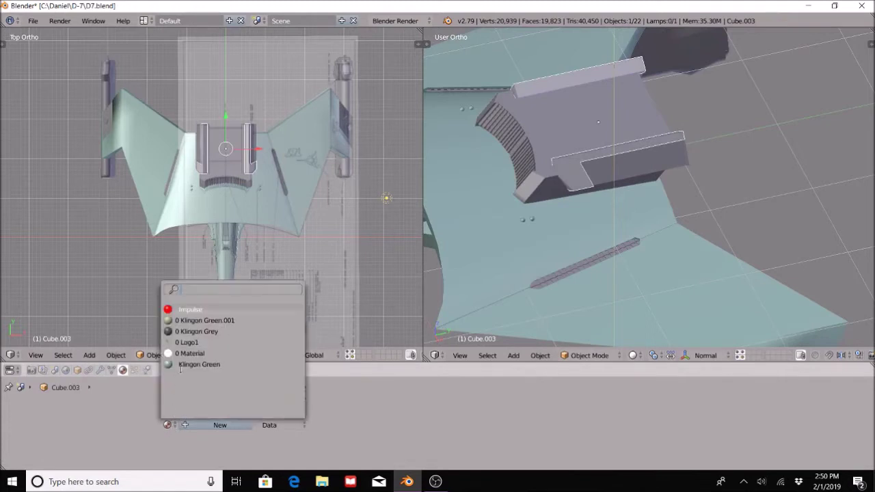
left_click(202, 365)
Step: Assign the Klingon Green material, in a new slot, to the body of the raised rear housing between the rails
right_click(533, 179)
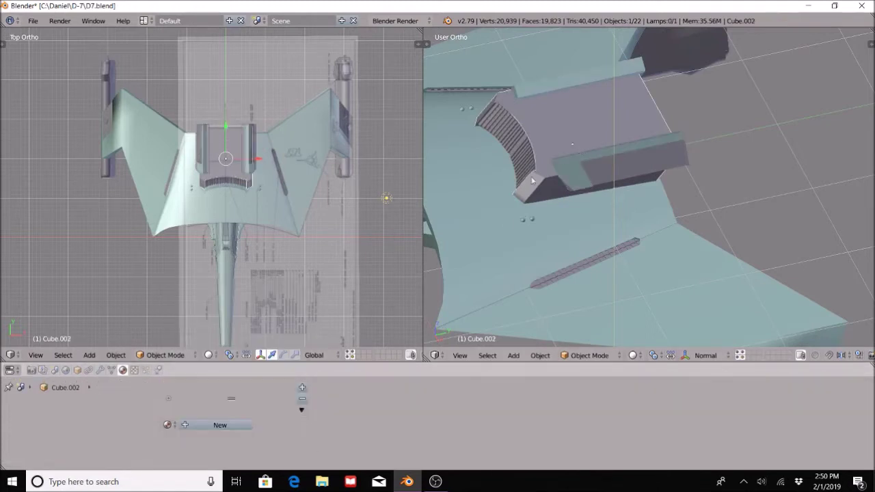
left_click(303, 389)
left_click(168, 425)
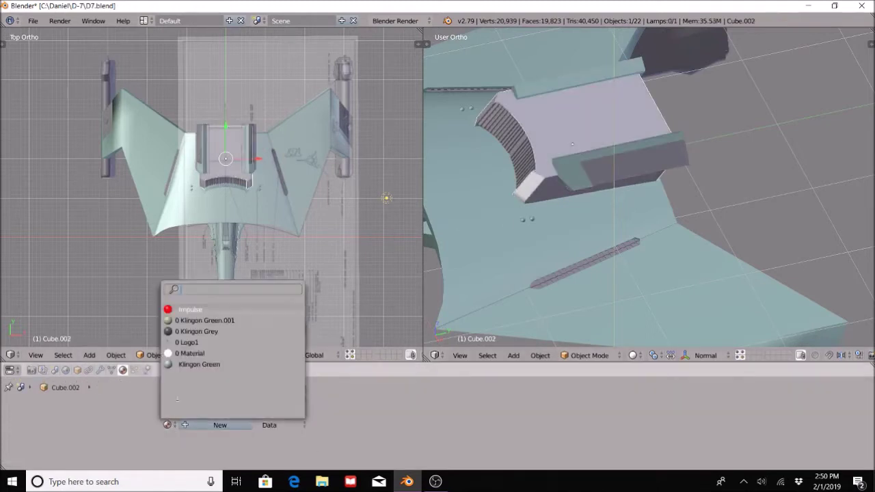
left_click(198, 364)
Step: Add a material slot to the engine nacelles below the wings and assign the Klingon Green material
middle_click_drag(622, 164, 679, 244)
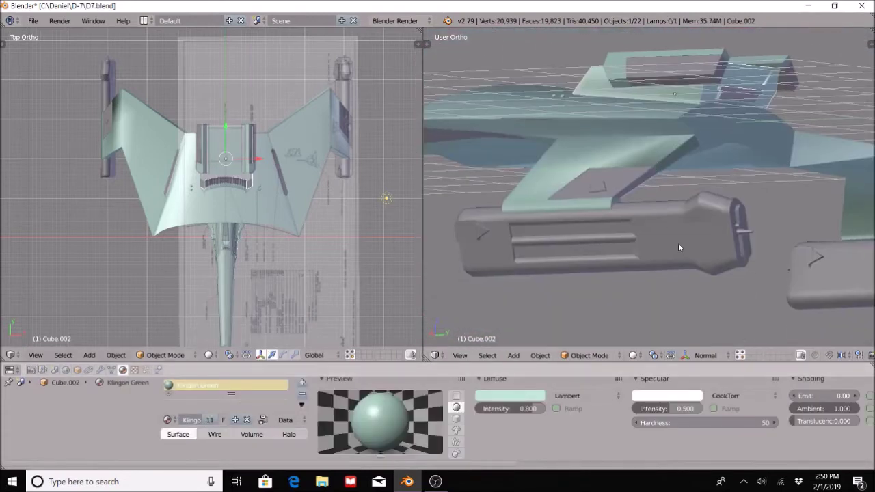
right_click(678, 244)
left_click(303, 387)
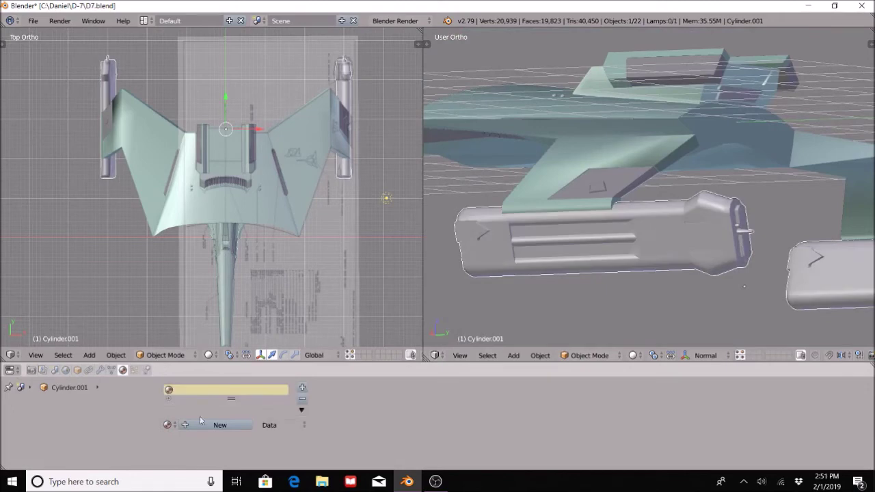
left_click(169, 425)
left_click(188, 364)
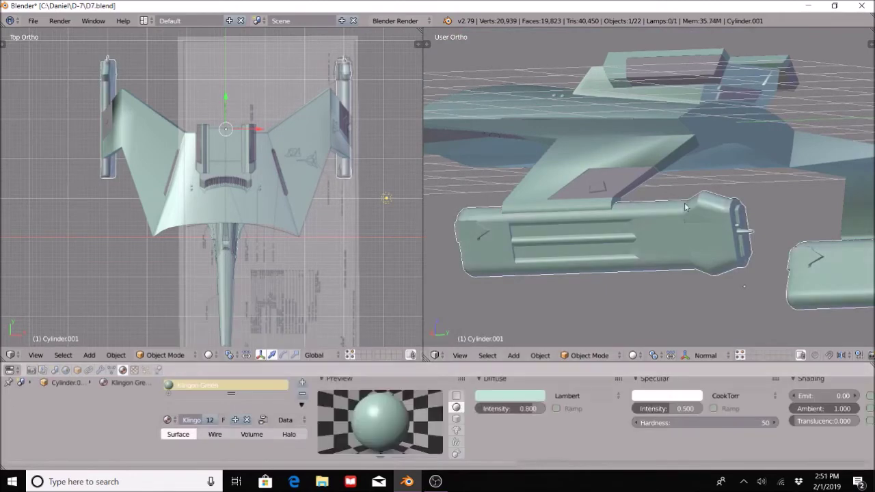
Step: Try the Klingon Green material on the inset panel above the nacelle, then remove its material slot
right_click(595, 191)
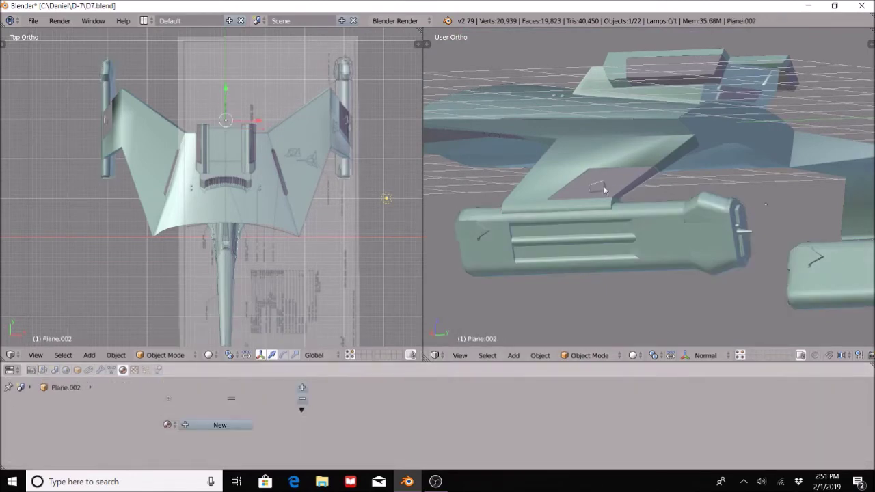
right_click(636, 186)
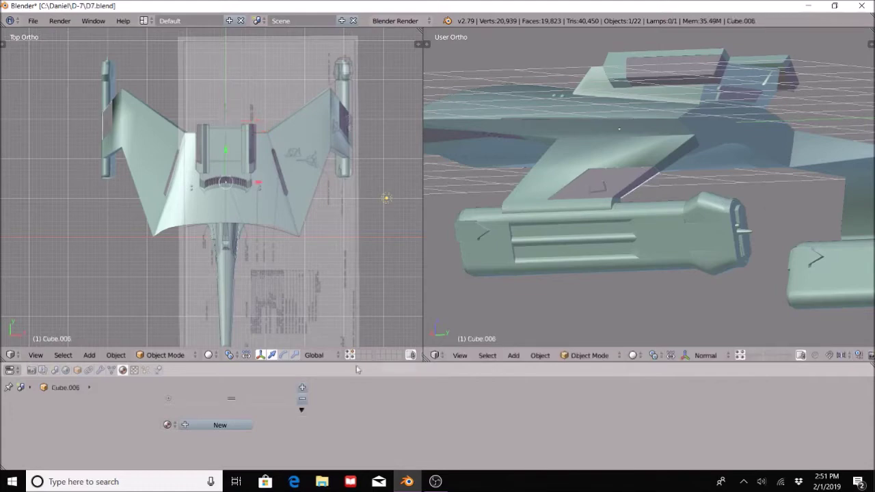
left_click(301, 388)
left_click(169, 425)
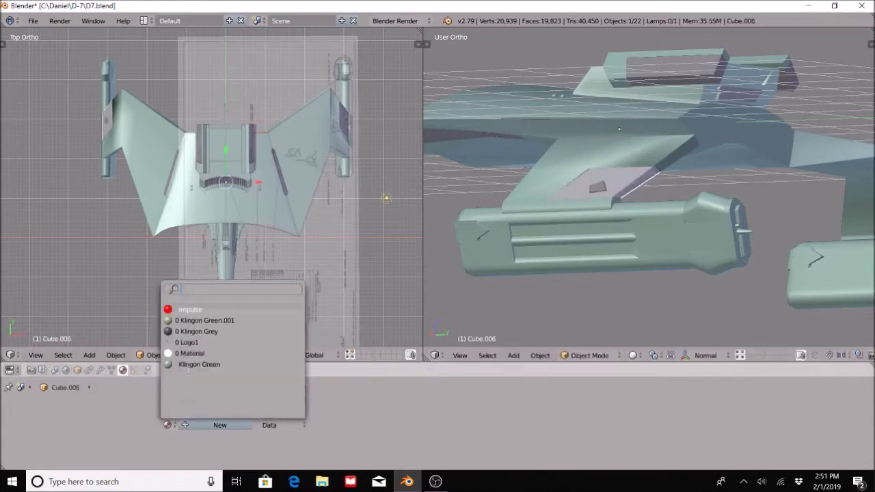
left_click(210, 367)
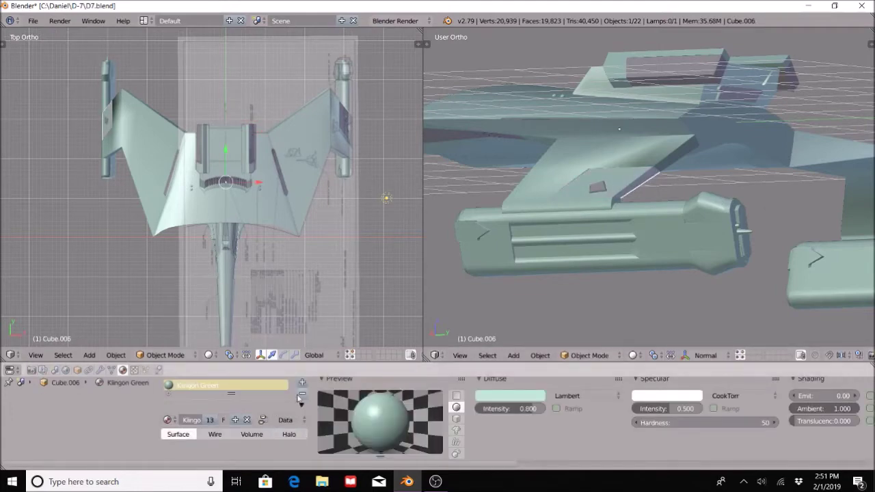
left_click(302, 395)
Step: Assign the Klingon Green material to the small square plate within the inset panel above the nacelle
right_click(595, 181)
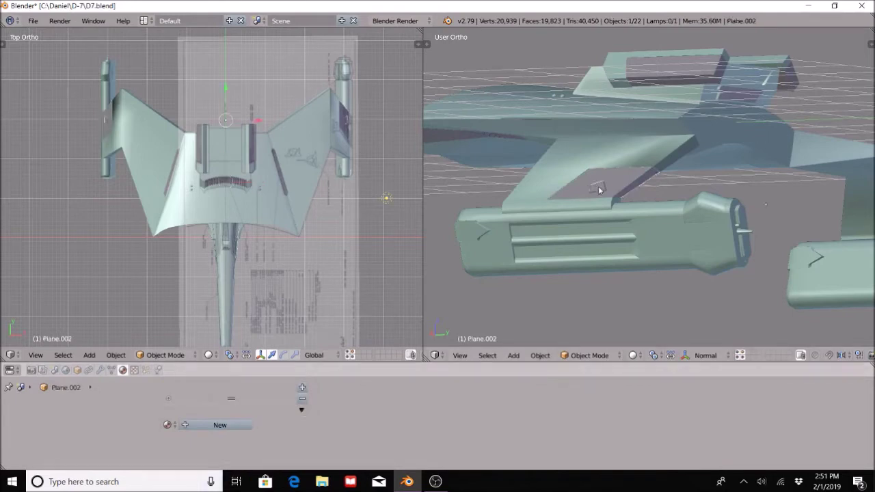
left_click(167, 424)
left_click(183, 368)
Step: Check that the curved ribbed grille, the rail side panels and the recessed rear panel are separate objects, test-moving the panels without keeping the moves
scroll(562, 182, "down", 4)
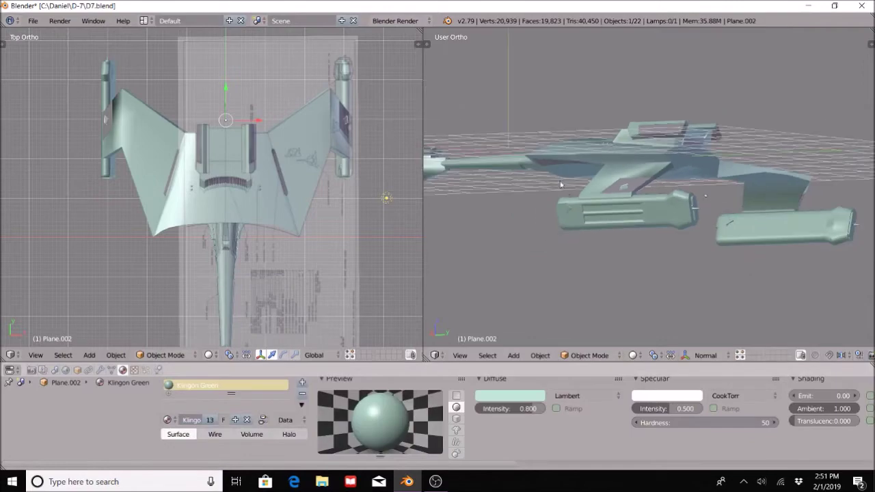
middle_click_drag(561, 182, 633, 209)
scroll(516, 186, "down", 4)
scroll(609, 195, "up", 6)
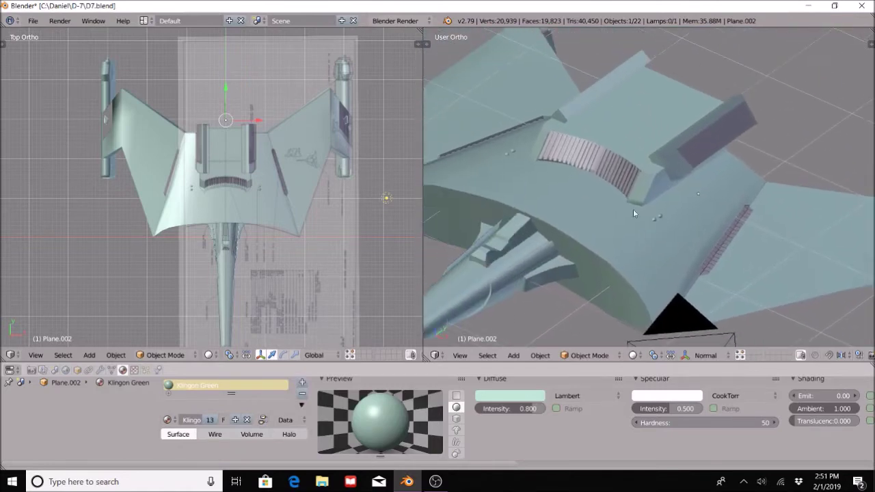
right_click(624, 165)
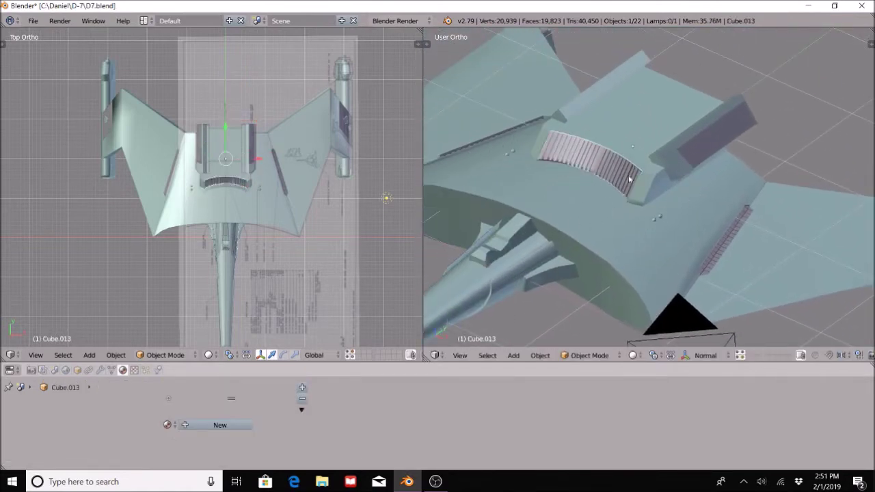
right_click(720, 124)
key("g")
right_click(748, 130)
middle_click_drag(822, 192, 674, 190)
key("g")
right_click(680, 186)
scroll(674, 190, "up", 3)
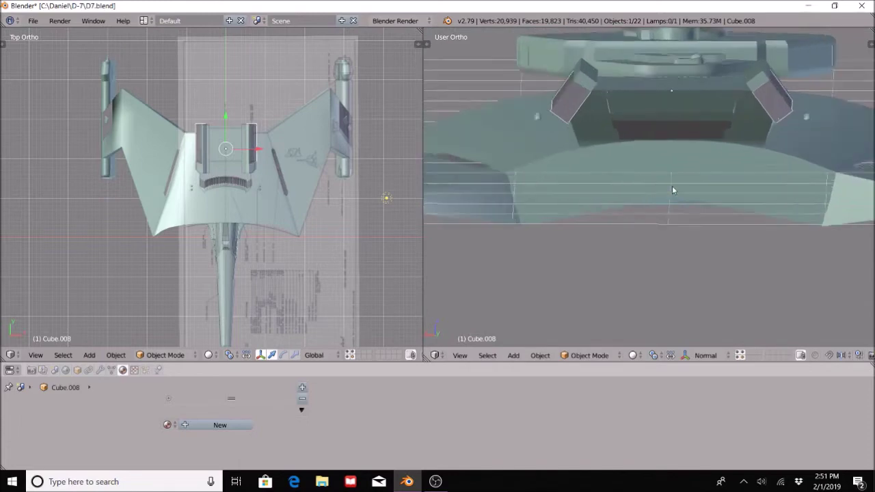
right_click(736, 132)
key("g")
right_click(730, 144)
scroll(708, 240, "down", 4)
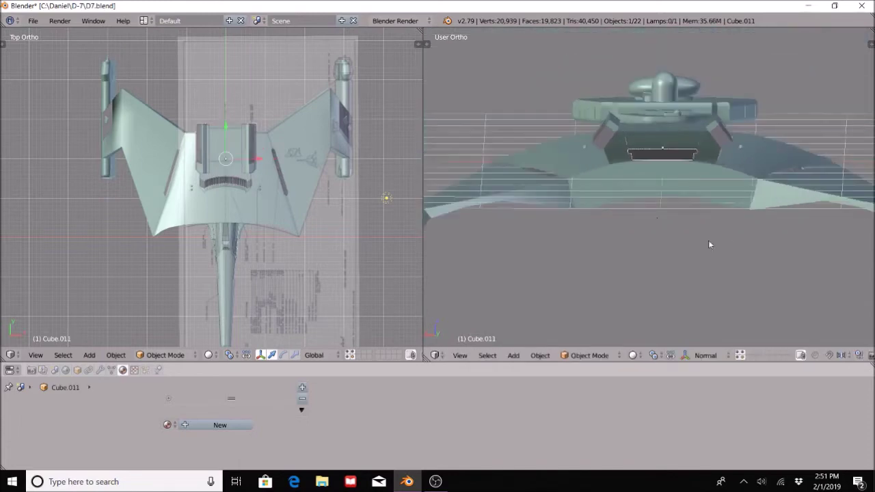
Step: Separate two adjacent faces of the hull's upper surface, near the front edge beside the slotted vent, into their own object
middle_click_drag(709, 240, 636, 258)
right_click(706, 213)
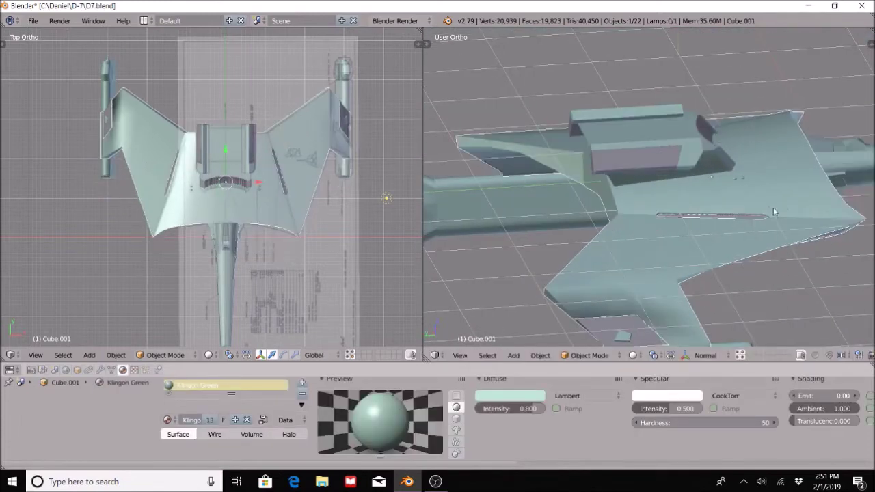
left_click(590, 355)
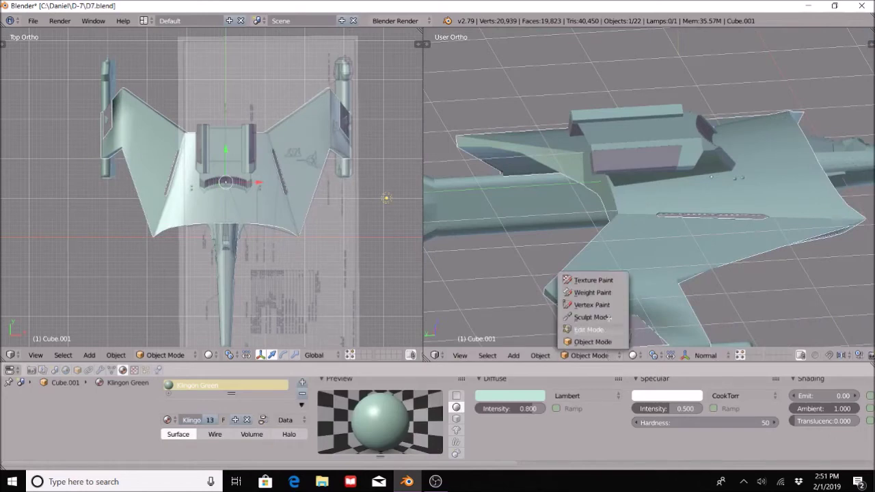
left_click(586, 334)
middle_click_drag(587, 335, 693, 196)
scroll(693, 196, "up", 5)
left_click(739, 355)
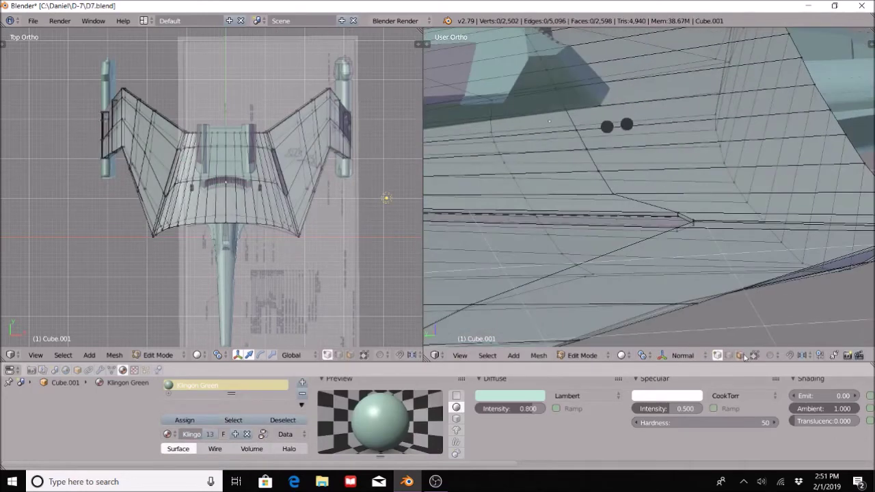
left_click(732, 161)
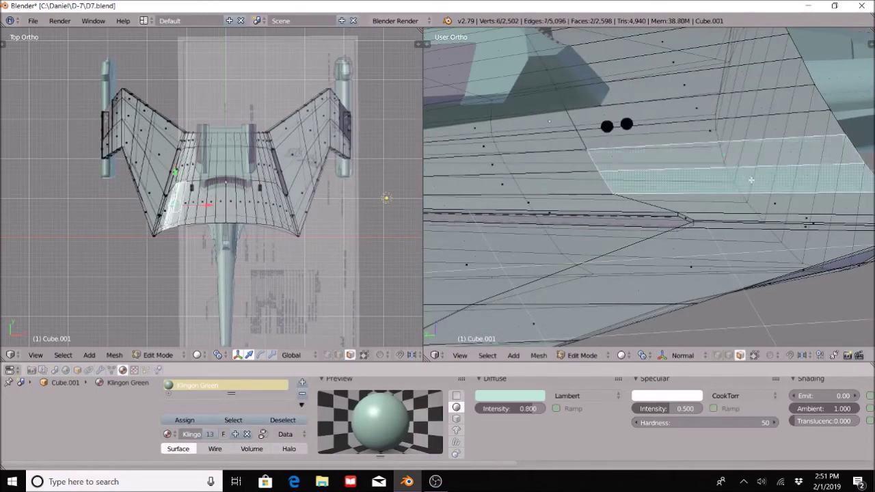
key("p")
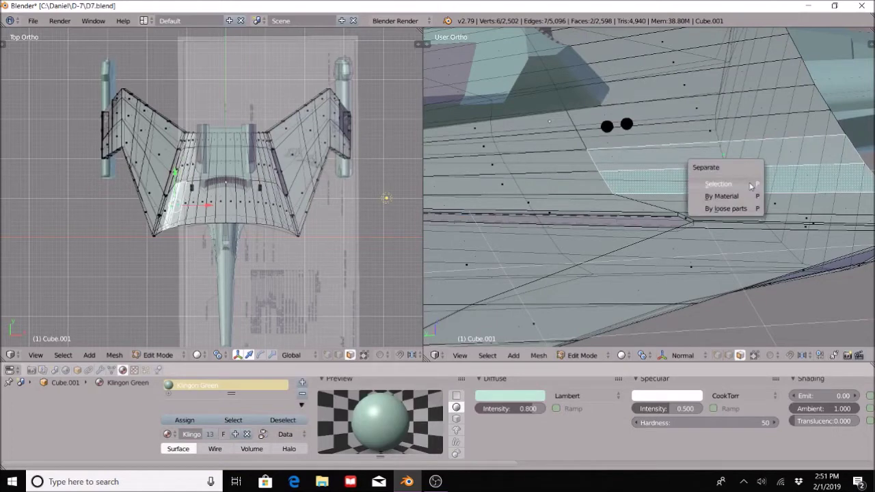
left_click(751, 185)
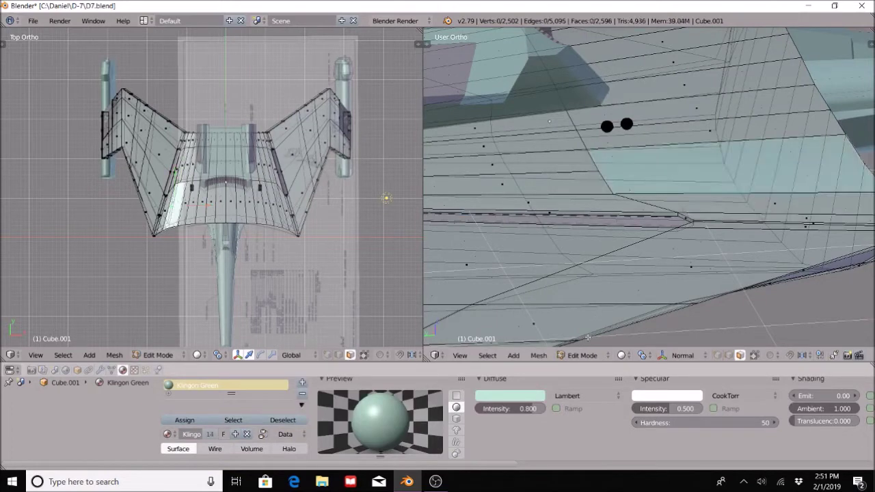
Step: Return to Object Mode and test-move the separated hull piece, cancelling each move
left_click(582, 355)
left_click(585, 337)
right_click(759, 167)
key("g")
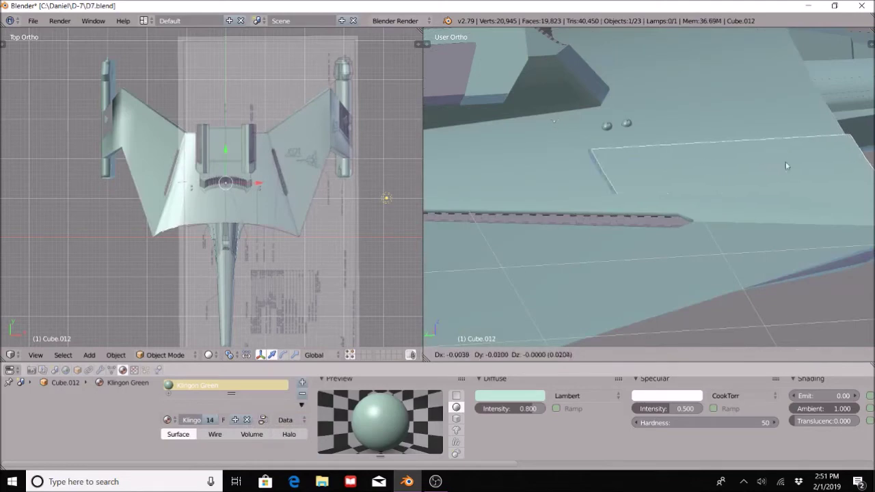
right_click(606, 68)
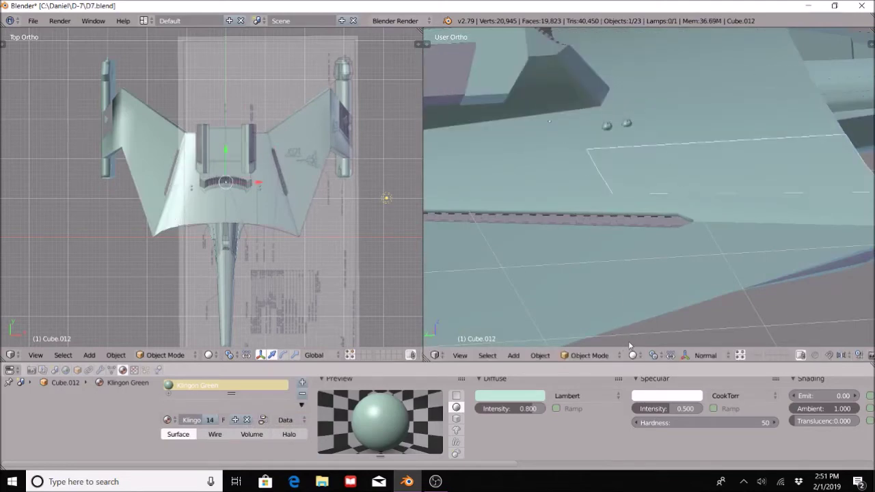
key("g")
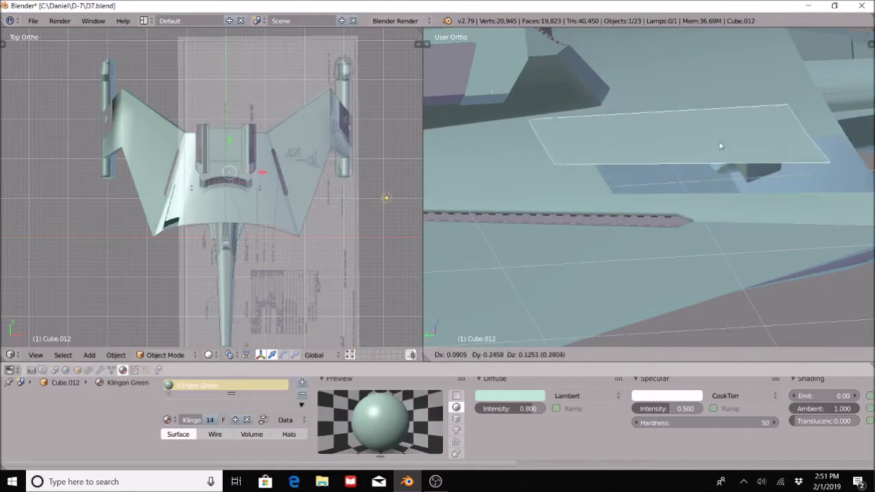
right_click(711, 157)
Step: Inspect the separated hull piece in Edit Mode from the front of the ship, and return to Object Mode
middle_click_drag(777, 215, 753, 212)
scroll(662, 191, "down", 3)
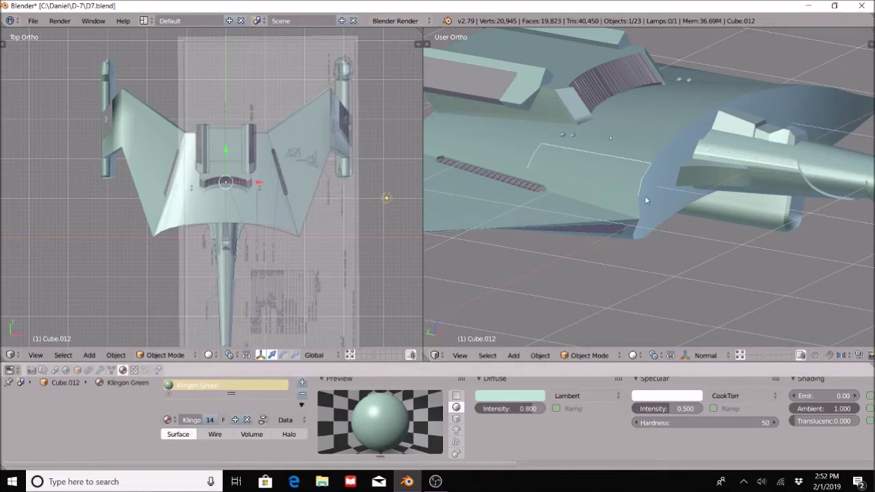
left_click(614, 349)
left_click(613, 347)
left_click(601, 351)
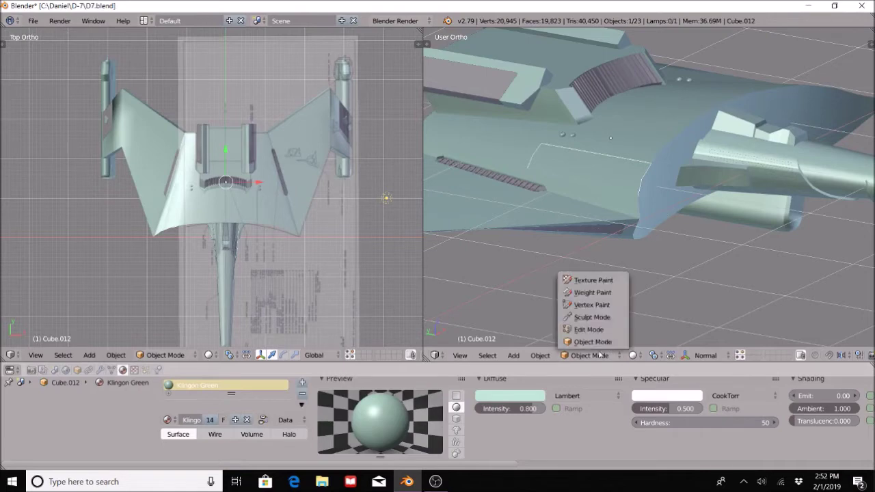
left_click(587, 330)
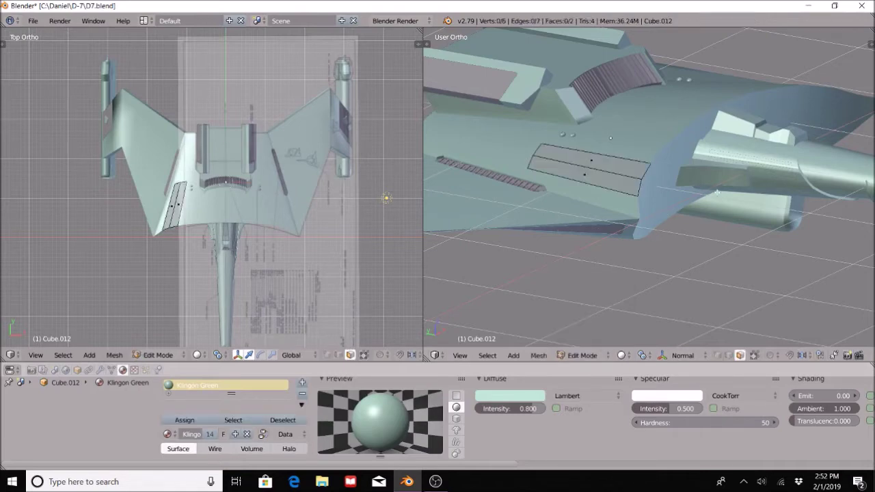
left_click(584, 354)
left_click(587, 344)
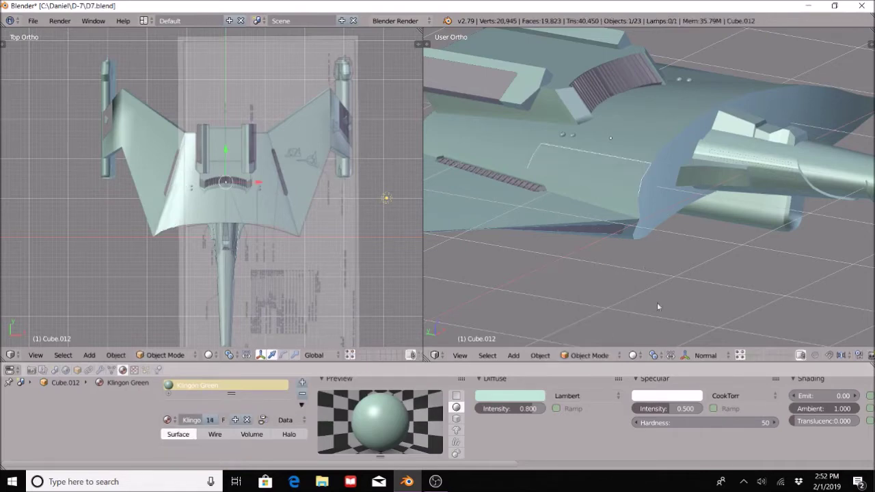
Step: Undo the separation of the two upper hull faces and test-move the whole hull without keeping the move
key("ctrl+z")
key("ctrl+z")
key("ctrl+z")
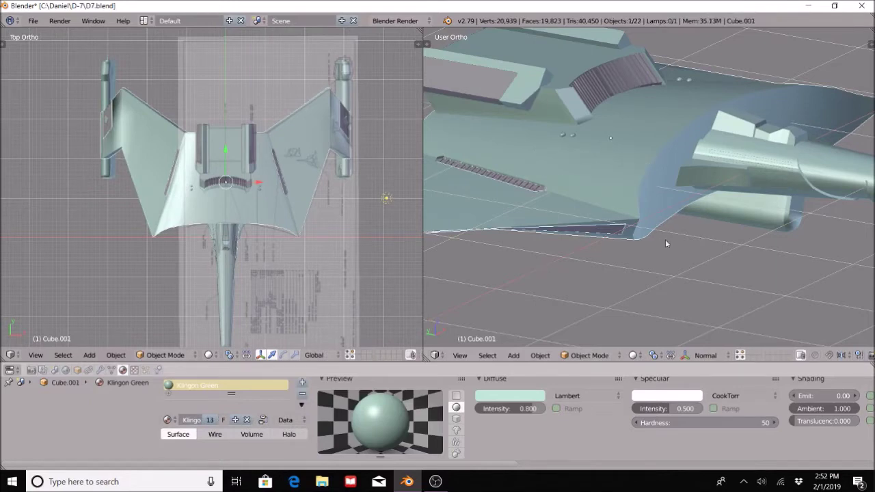
key("g")
right_click(694, 239)
Step: Examine the ship from the front, sides and above for parts without a material, including the inset panel above the nacelle
scroll(725, 224, "down", 5)
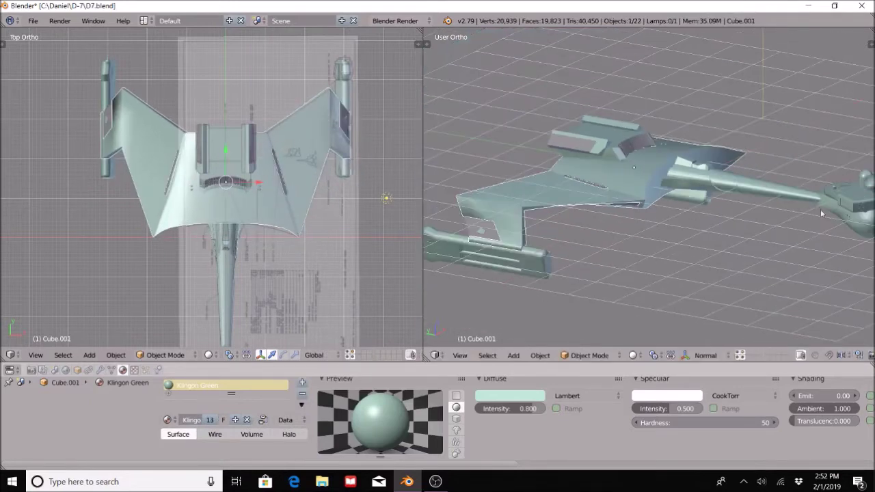
middle_click_drag(822, 213, 758, 208)
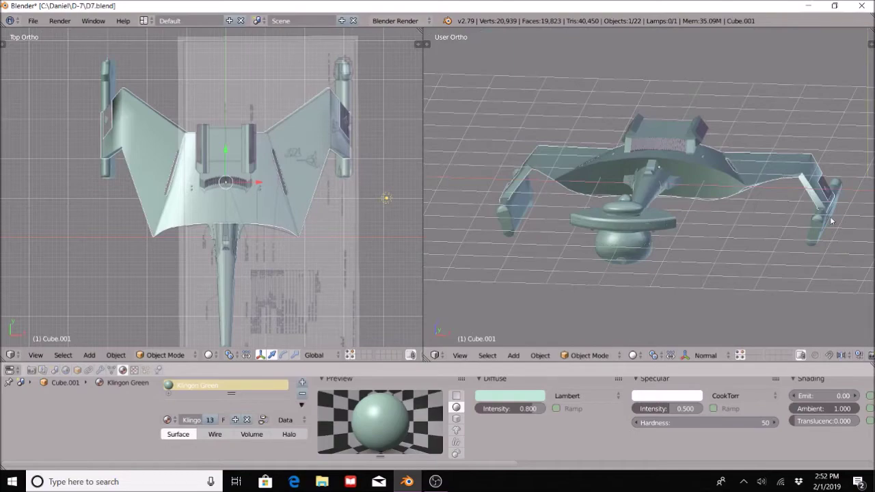
middle_click_drag(833, 221, 738, 216)
middle_click_drag(640, 230, 615, 145)
scroll(605, 192, "down", 2)
scroll(621, 187, "up", 2)
scroll(631, 195, "up", 4)
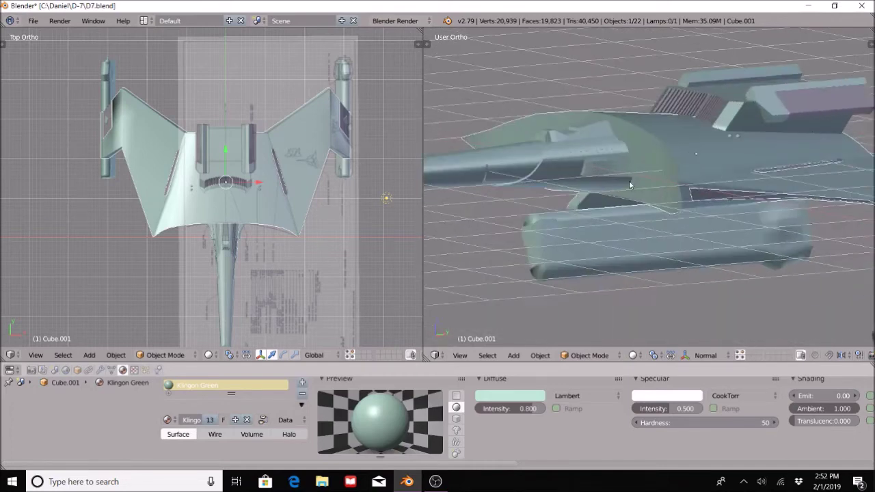
middle_click_drag(687, 146, 646, 135)
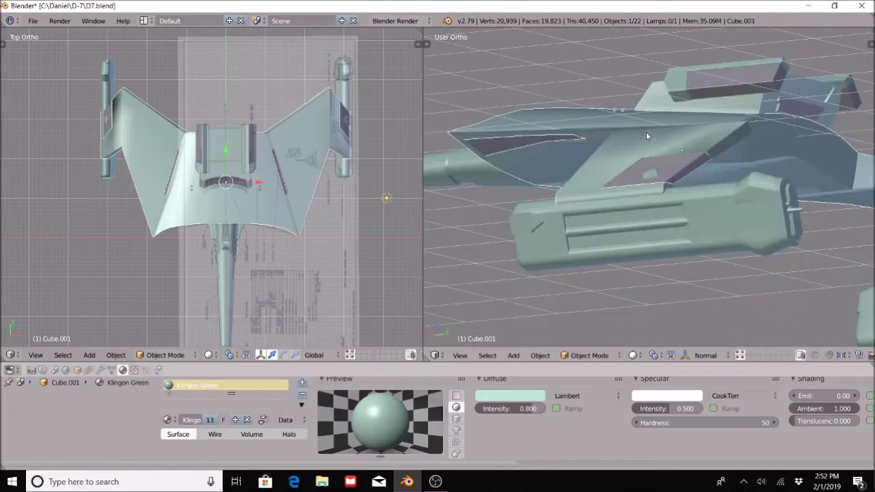
right_click(653, 174)
middle_click_drag(635, 209, 712, 215)
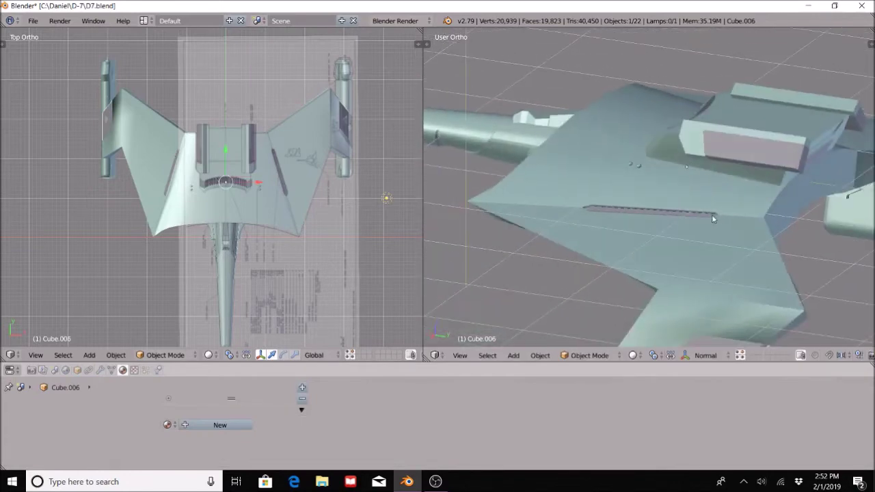
Step: Switch the top-view viewport to Rendered shading and frame the raised housing and curved grille from an angle
left_click(212, 355)
left_click(240, 275)
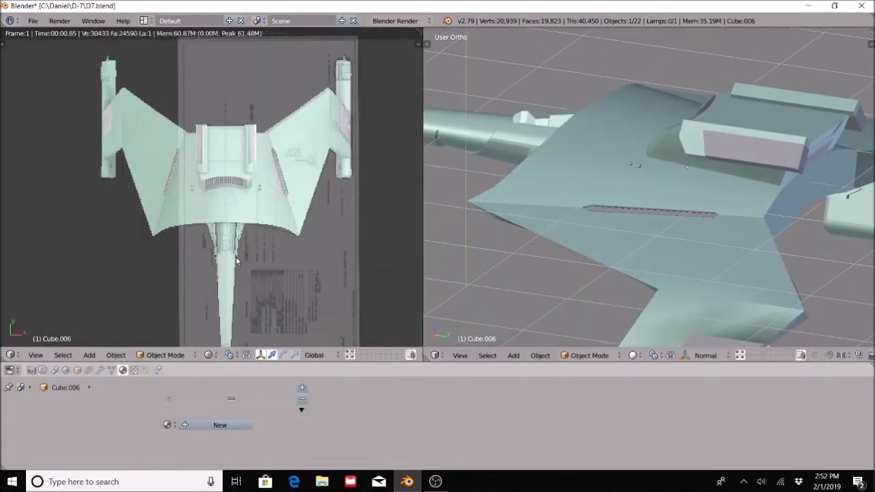
middle_click_drag(236, 256, 222, 258)
scroll(223, 258, "up", 5)
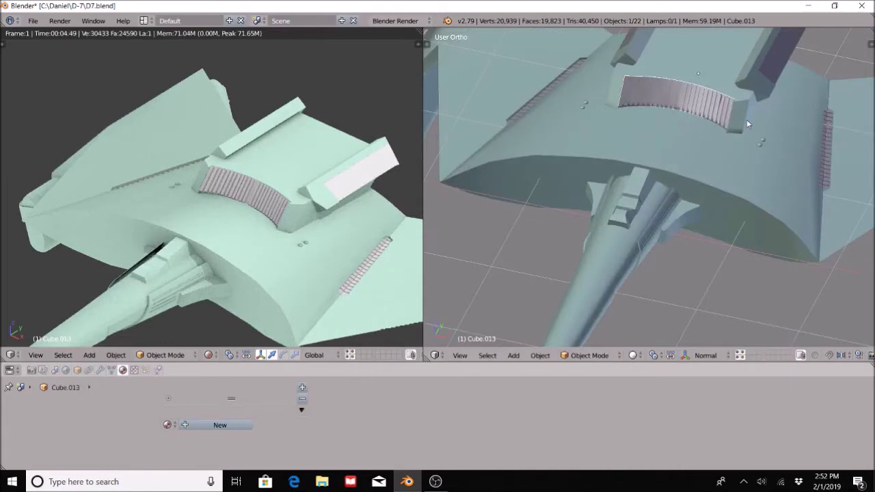
Step: Add a material slot to the curved ribbed grille and create a new material named Klingon Grey
left_click(303, 388)
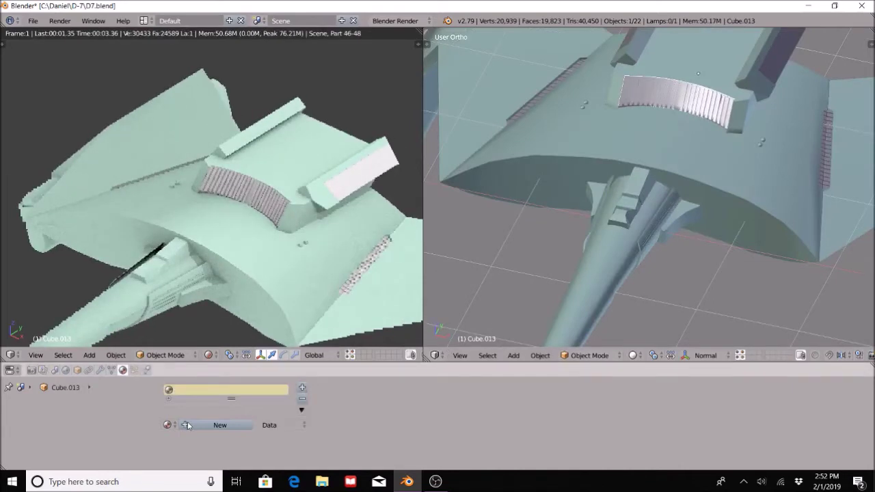
left_click(188, 426)
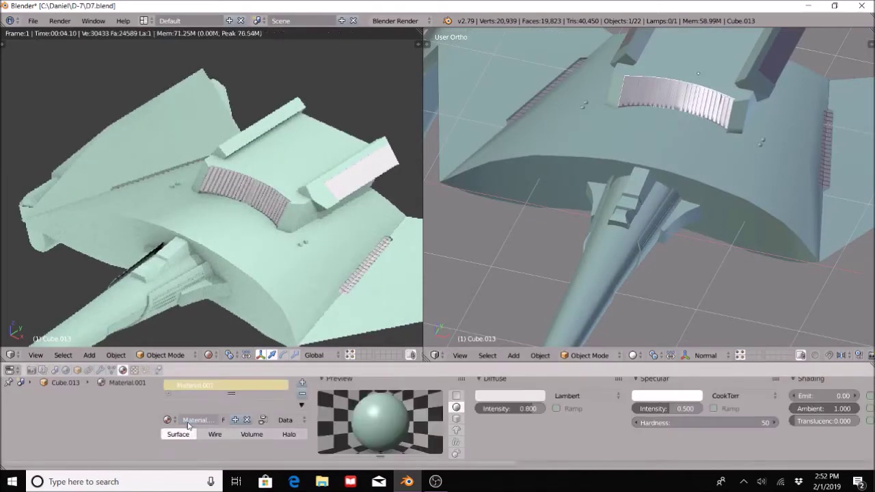
double_click(218, 387)
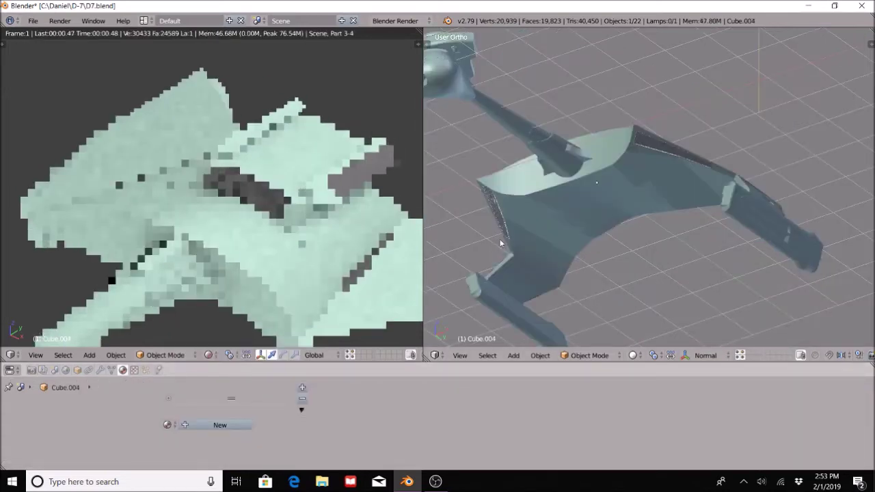
Step: Add a material slot to the inset panel above the nacelle and assign the Klingon Grey material
middle_click_drag(501, 243, 674, 157)
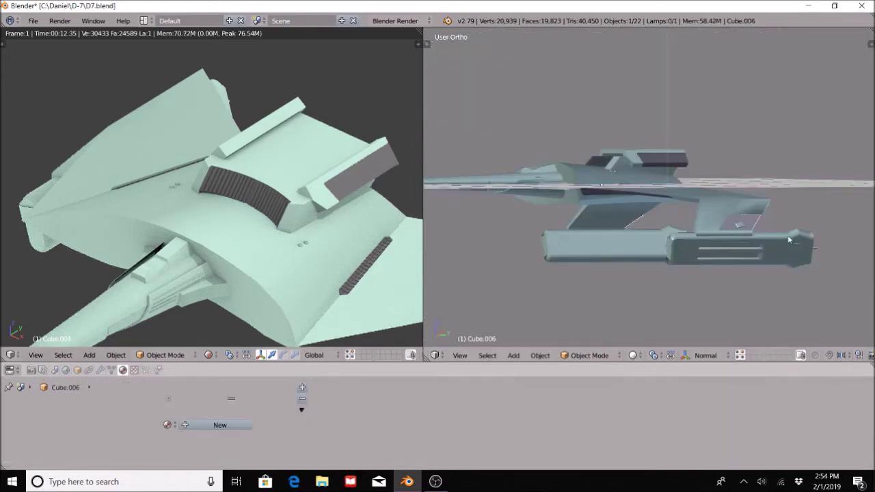
middle_click_drag(788, 235, 645, 234)
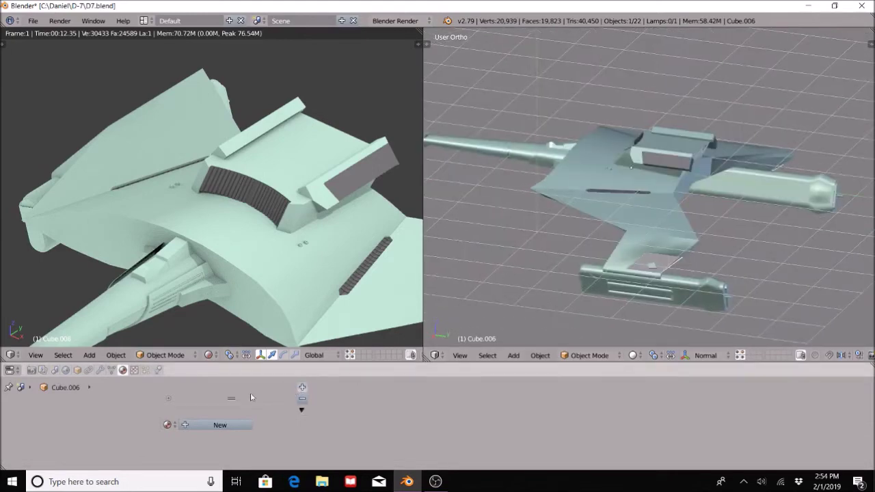
left_click(301, 387)
left_click(168, 425)
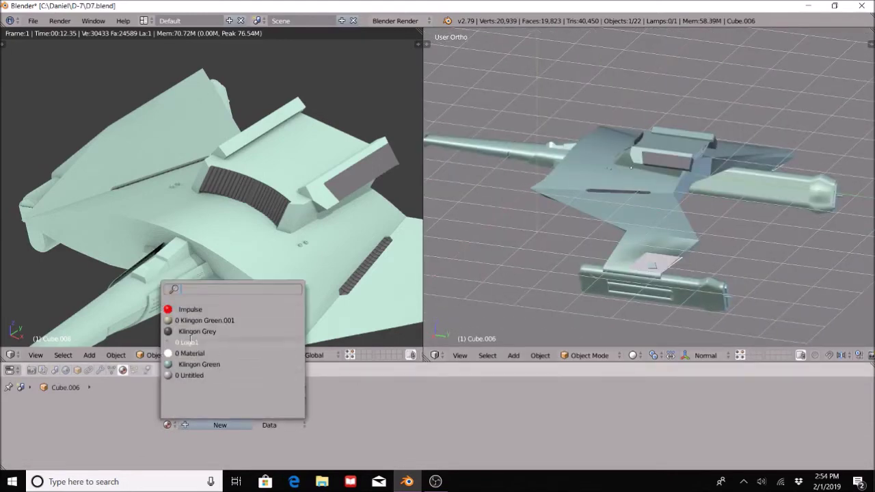
left_click(195, 331)
Step: Check the recessed panel at the back of the raised housing by test-moving it without keeping the move
middle_click_drag(691, 218, 743, 157)
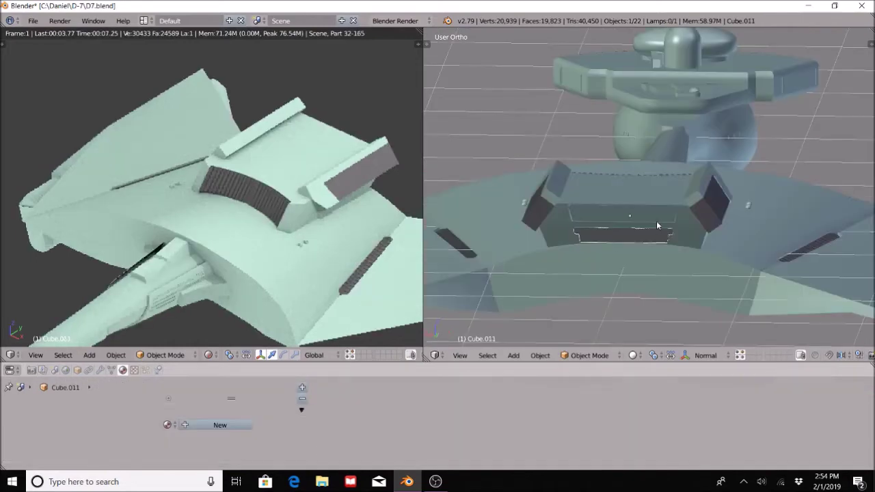
key("g")
right_click(656, 222)
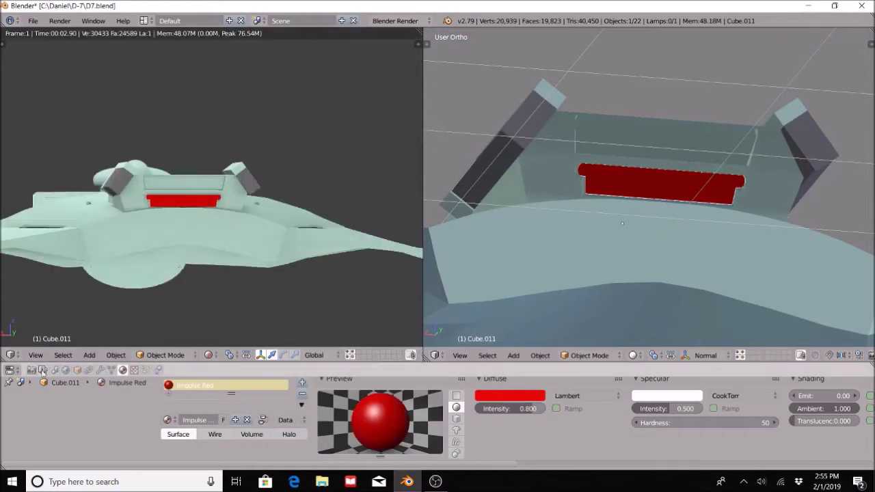
Step: Turn off Ambient Occlusion in the world settings and check the ship's rear in the rendered view
left_click(66, 370)
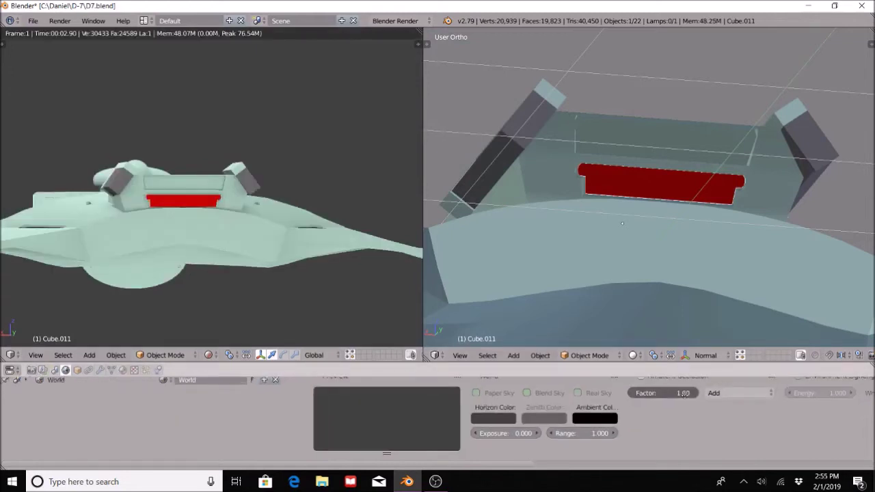
scroll(684, 395, "down", 8)
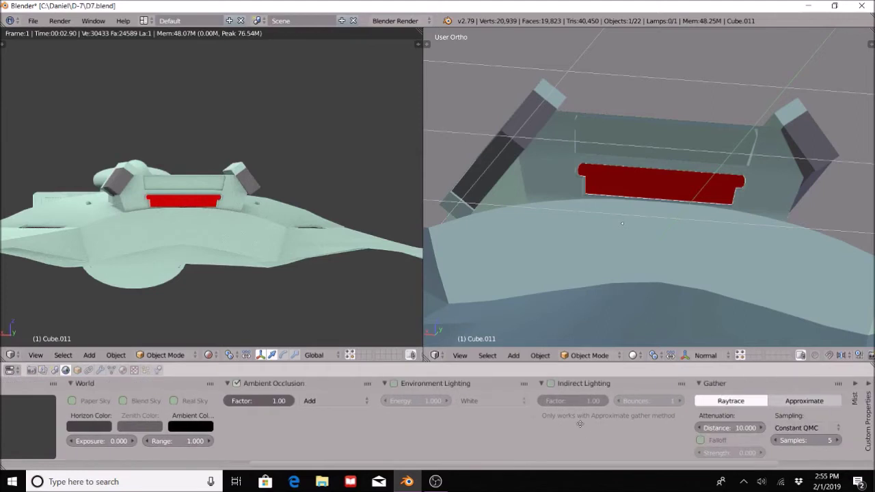
left_click(237, 384)
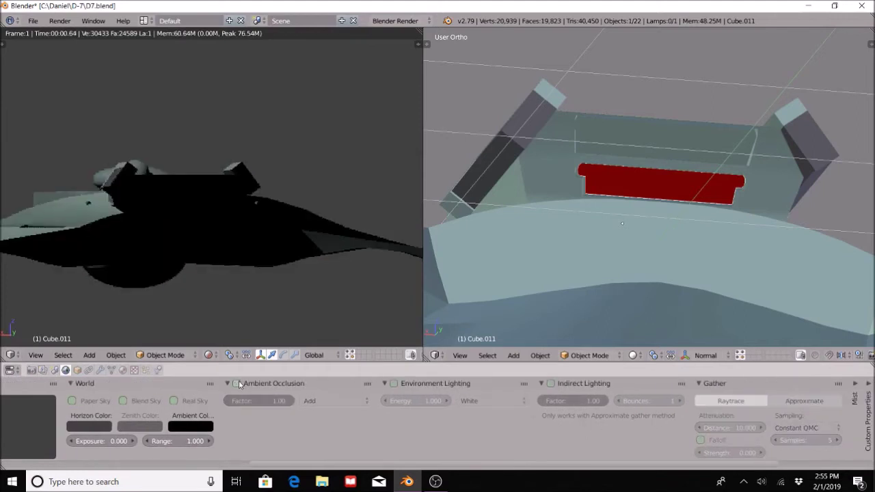
middle_click_drag(212, 237, 218, 193)
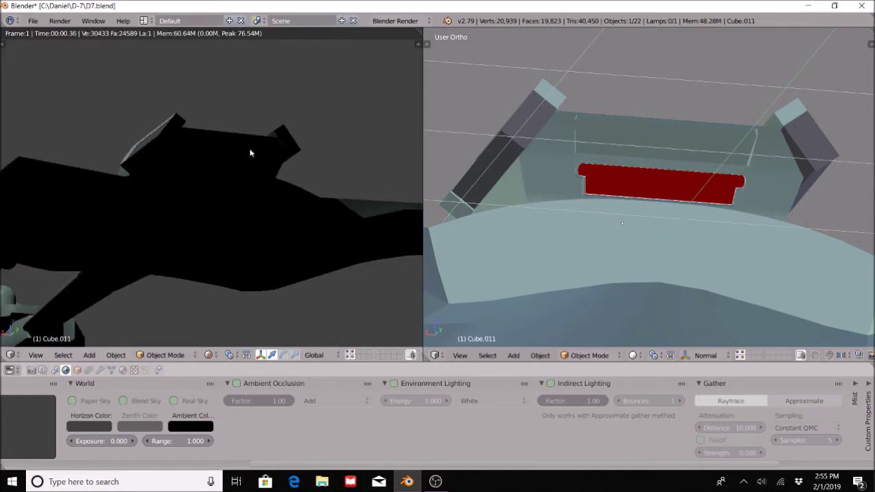
middle_click_drag(250, 148, 211, 162)
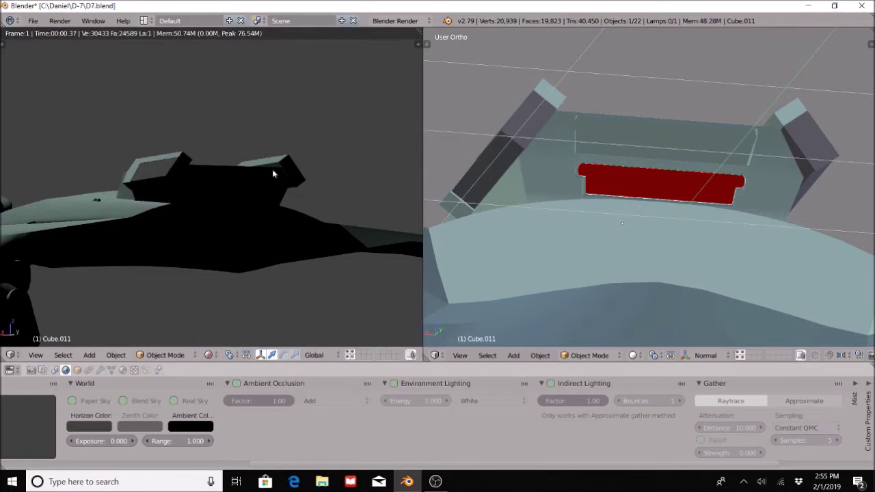
Step: Set the Emit value of the impulse panel's Impulse Red material to 2.00
left_click(123, 370)
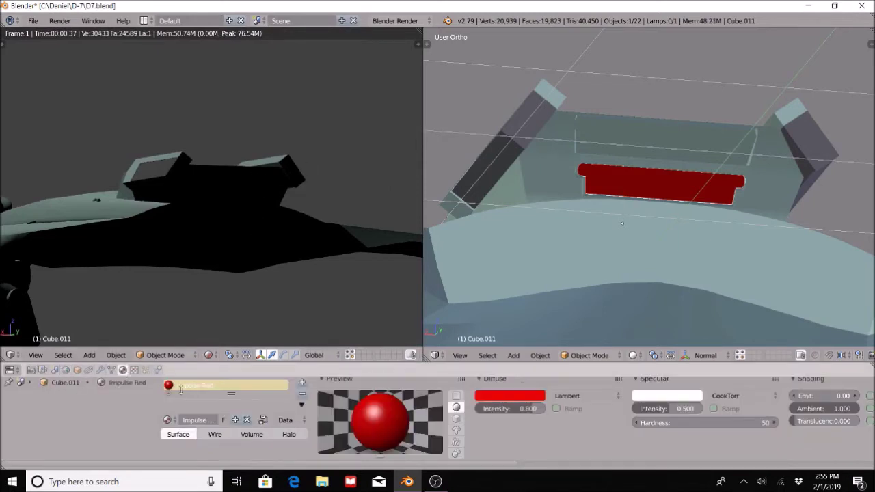
mouse_move(688, 426)
middle_mouse_down()
mouse_move(641, 436)
mouse_move(509, 434)
middle_mouse_up()
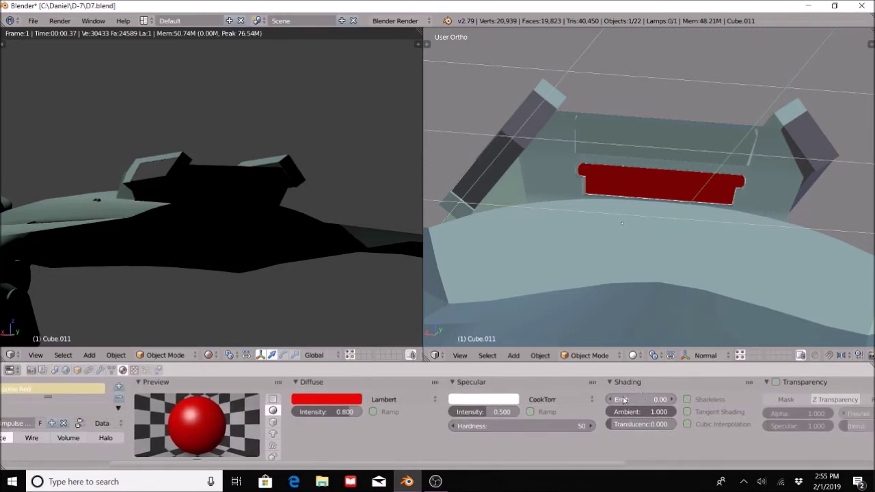
left_click(652, 401)
key("Return")
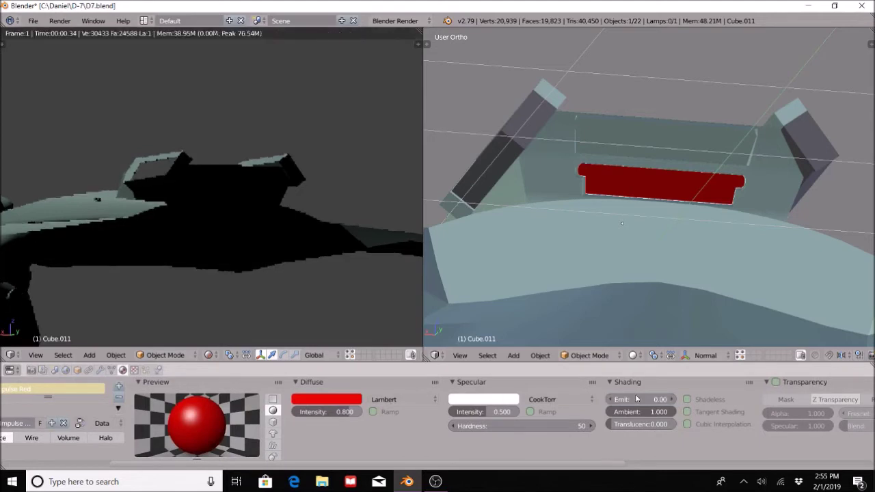
left_click_drag(652, 401, 773, 400)
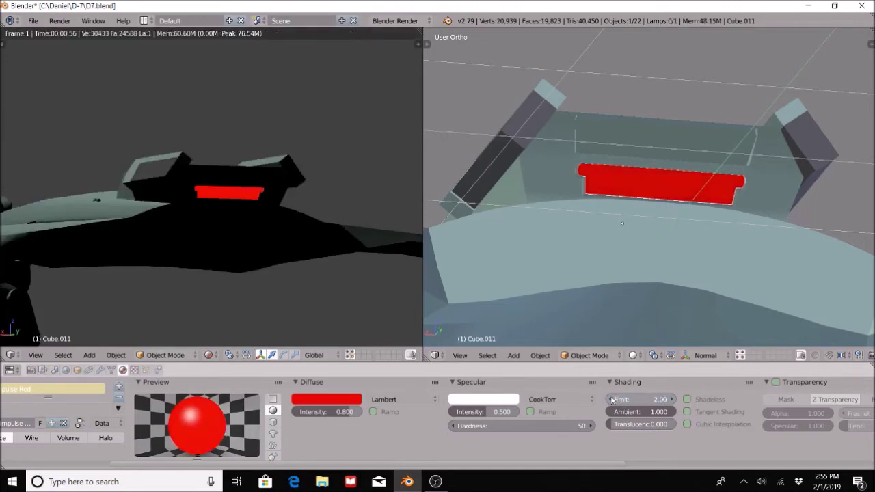
Step: Inspect the emissive impulse panel from behind and from the side, and look through the available render engines
middle_click_drag(254, 225, 219, 201)
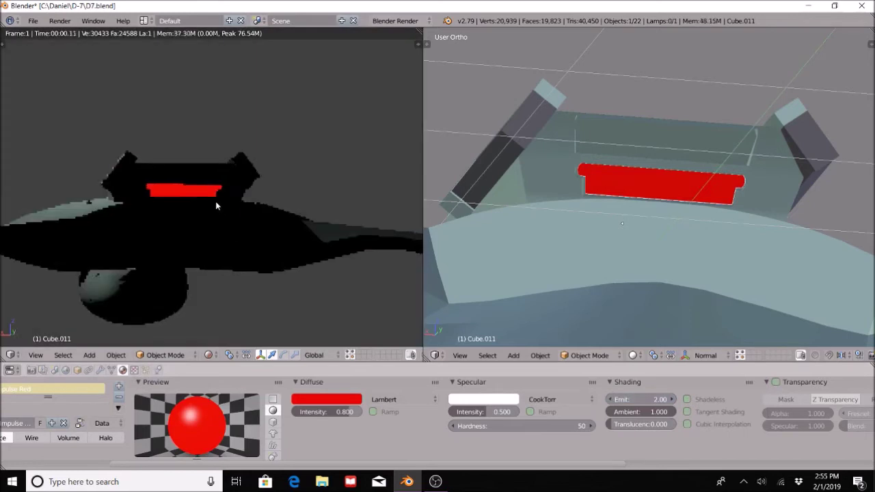
middle_click_drag(176, 224, 189, 225)
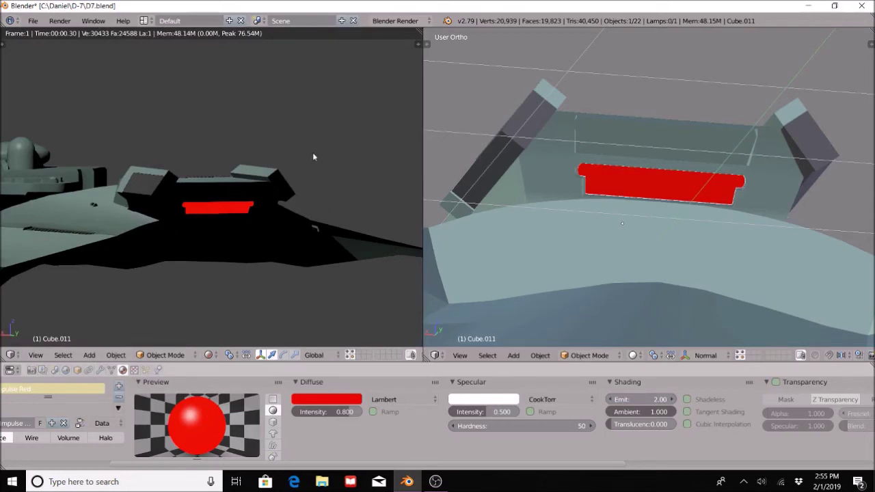
left_click(430, 22)
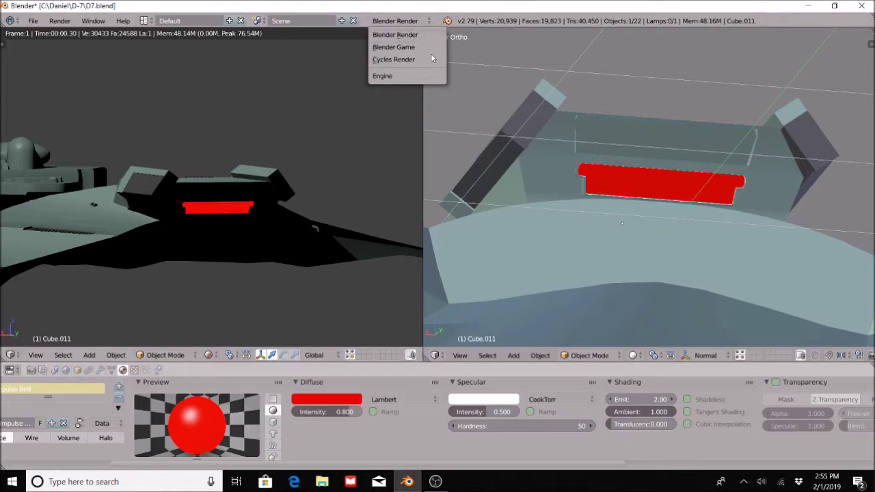
left_click(390, 127)
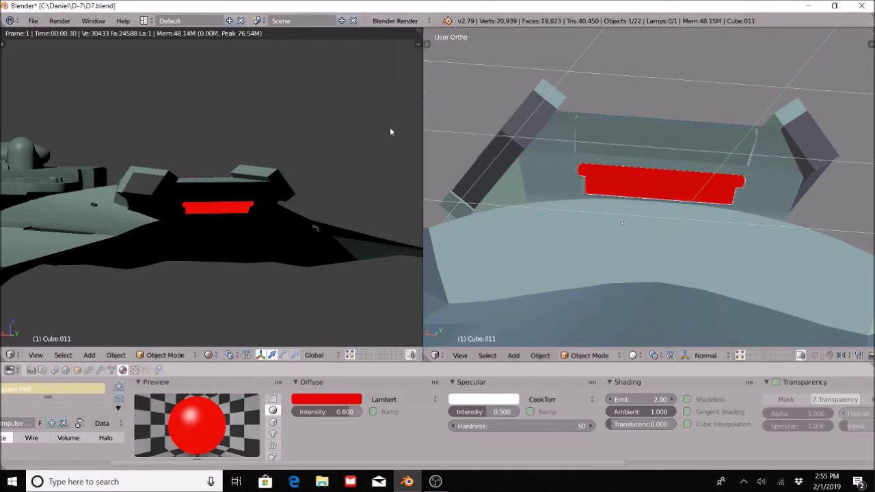
middle_click_drag(113, 256, 169, 257)
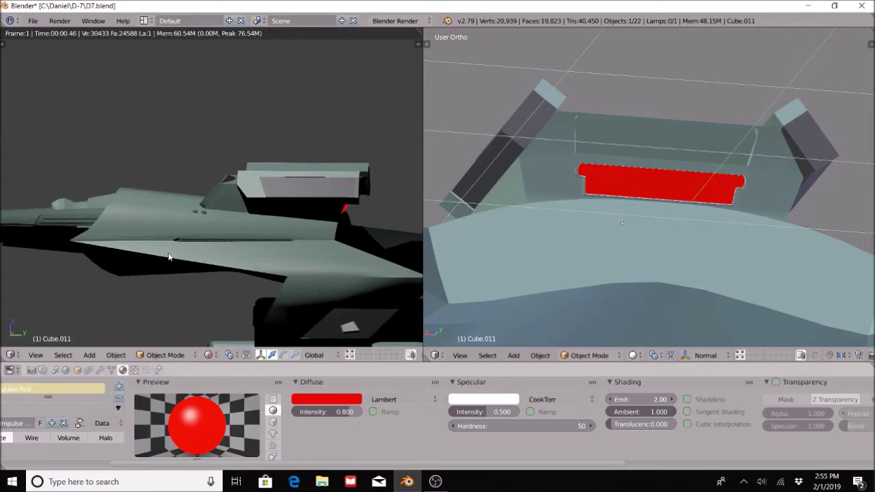
middle_click_drag(339, 191, 304, 140)
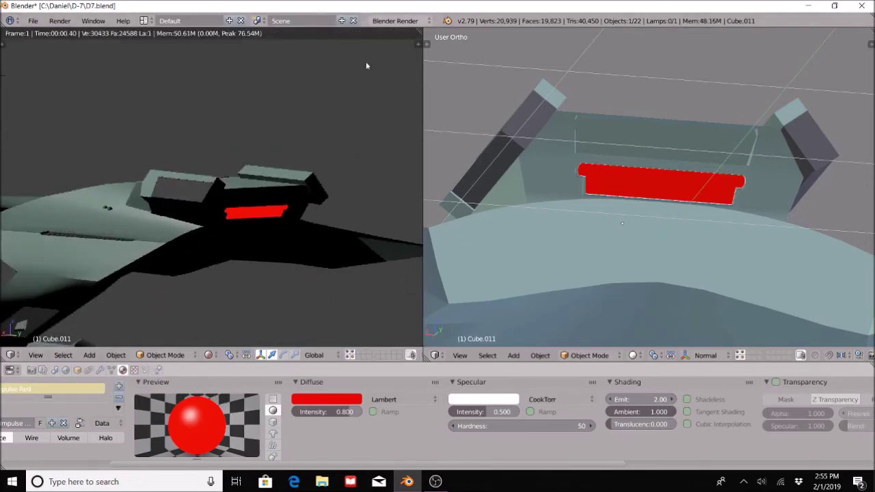
left_click(395, 21)
left_click(394, 35)
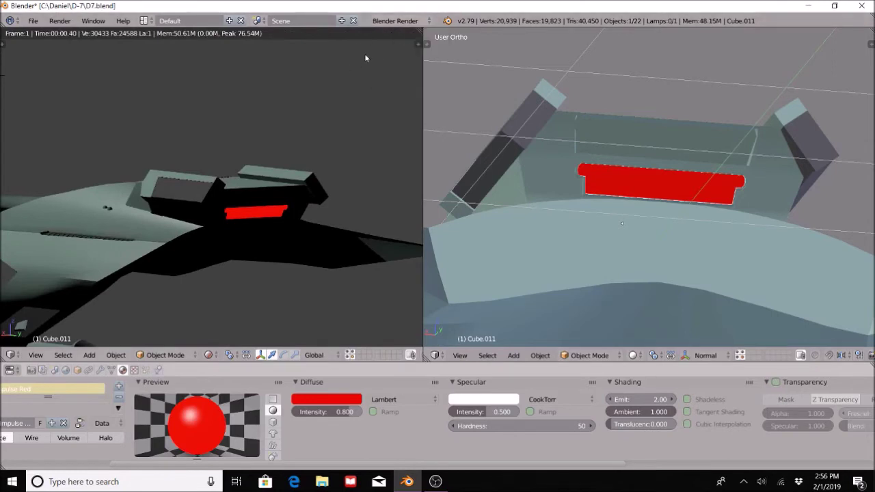
Step: Examine the impulse panel's glow and the hull's shading from the rear, from above and from the front of the ship
middle_click_drag(298, 240, 281, 245)
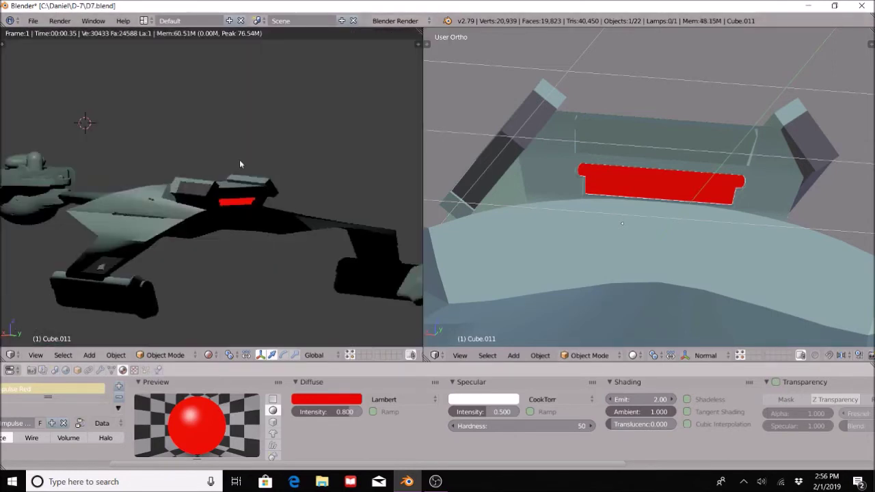
middle_click_drag(234, 292, 217, 281)
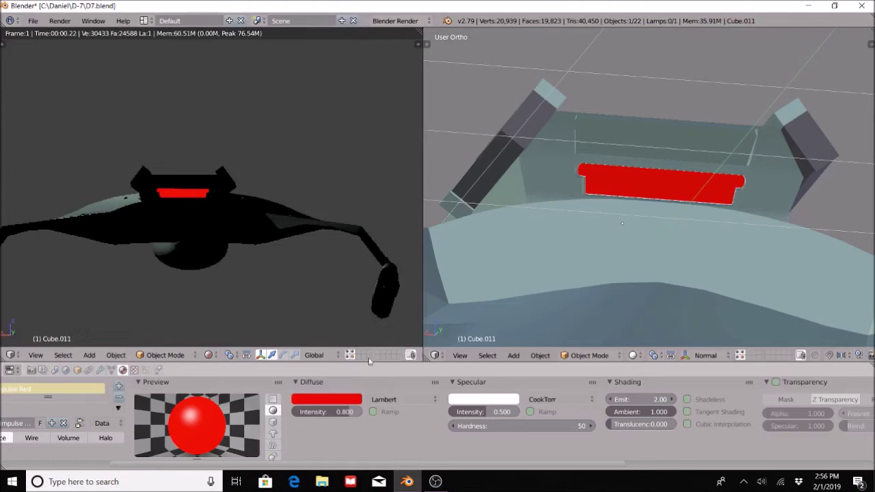
middle_click_drag(189, 212, 214, 197)
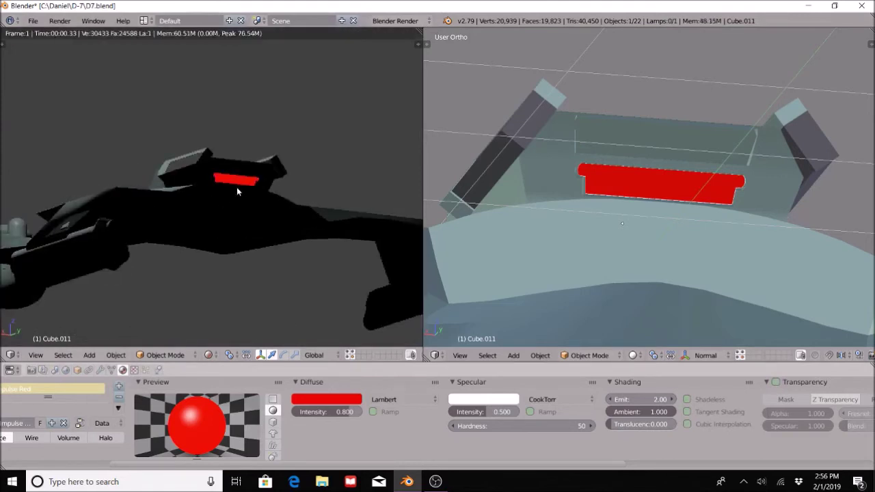
scroll(229, 223, "up", 2)
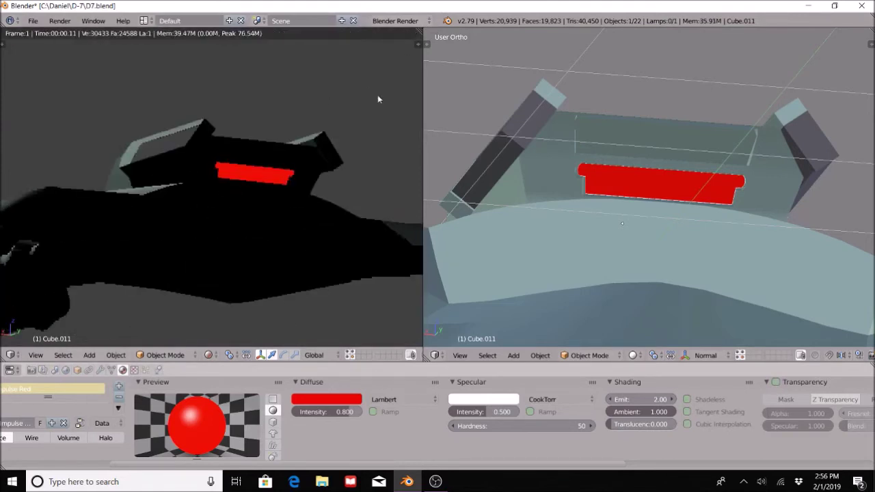
scroll(233, 205, "up", 2)
middle_click_drag(231, 202, 159, 235)
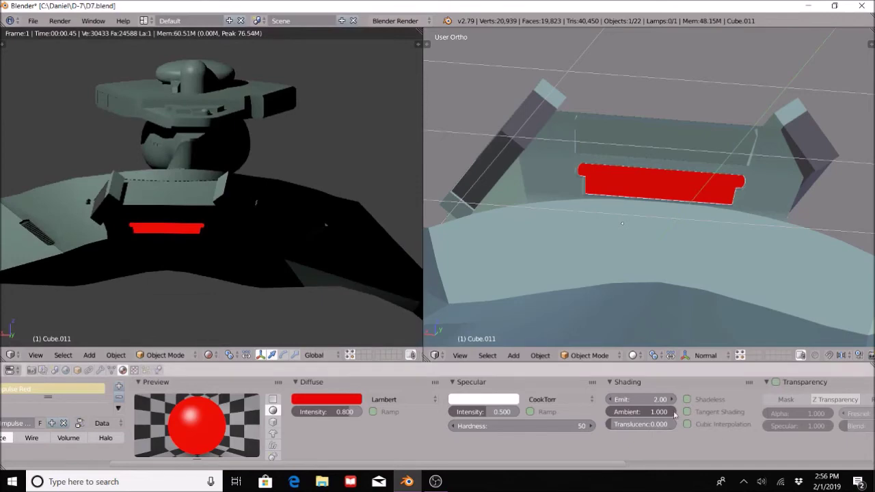
middle_click_drag(199, 206, 204, 335)
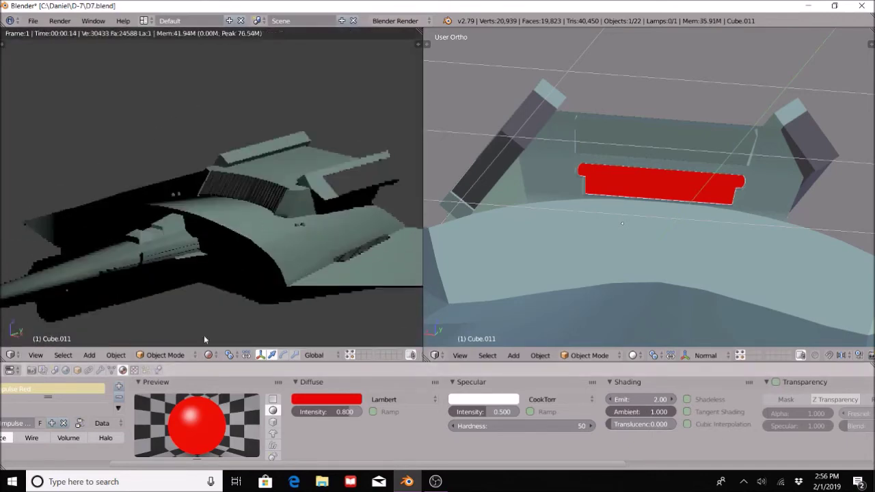
middle_click_drag(231, 309, 264, 269, "shift")
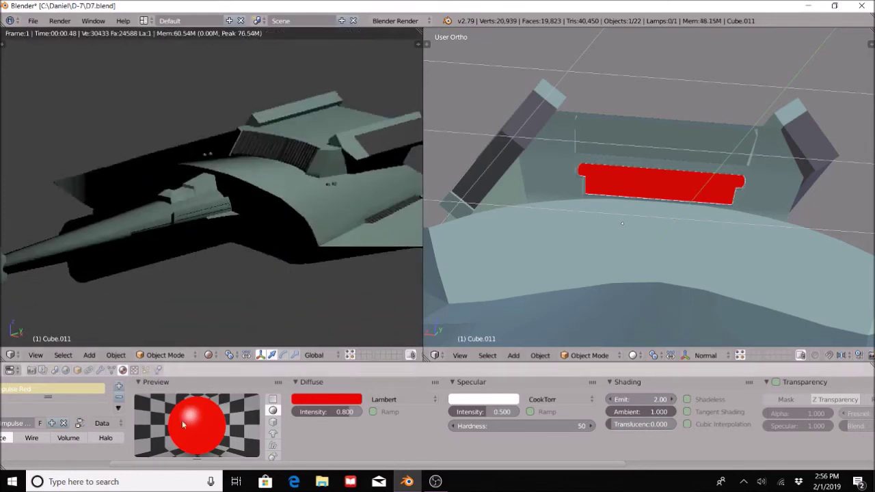
Step: Select the main hull, try a specular hardness of 1 on its Klingon Green material, and settle on 156
middle_click_drag(84, 415, 236, 416)
right_click(333, 235)
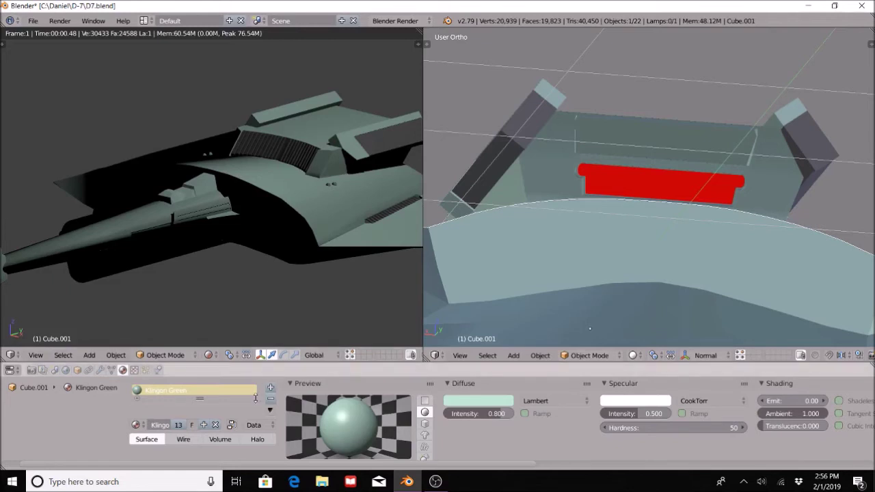
middle_click_drag(296, 198, 266, 230)
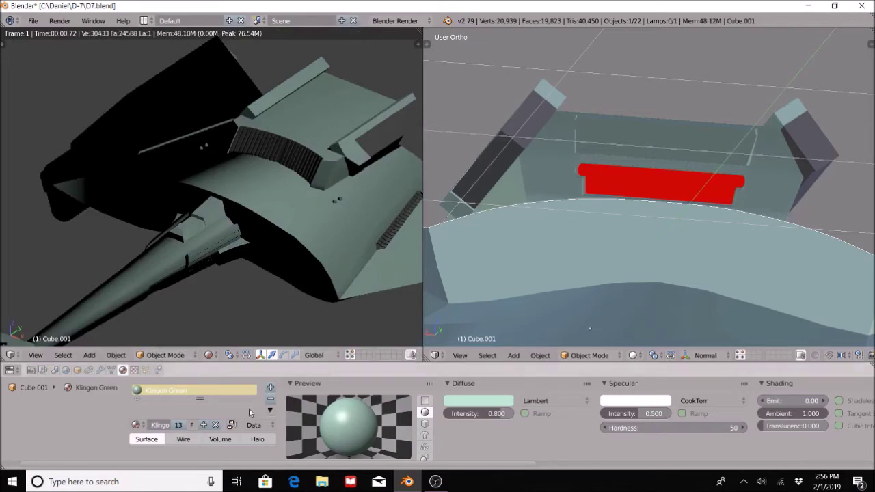
scroll(611, 443, "down", 2)
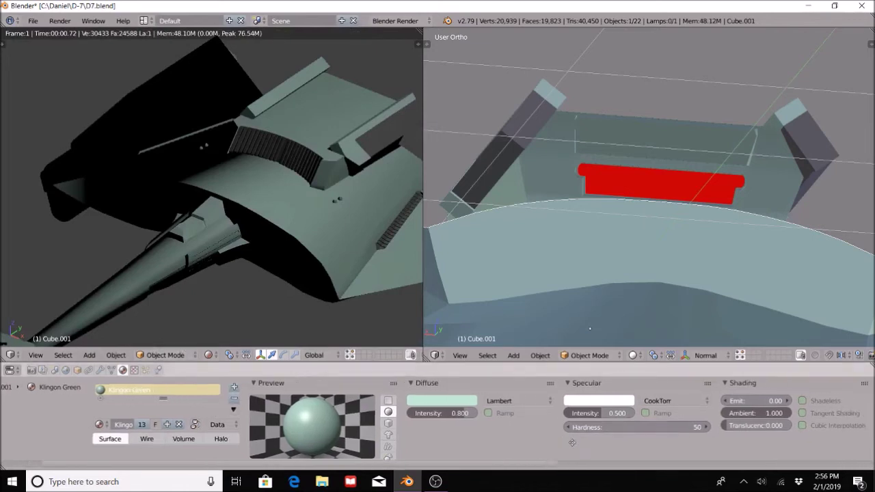
left_click(605, 425)
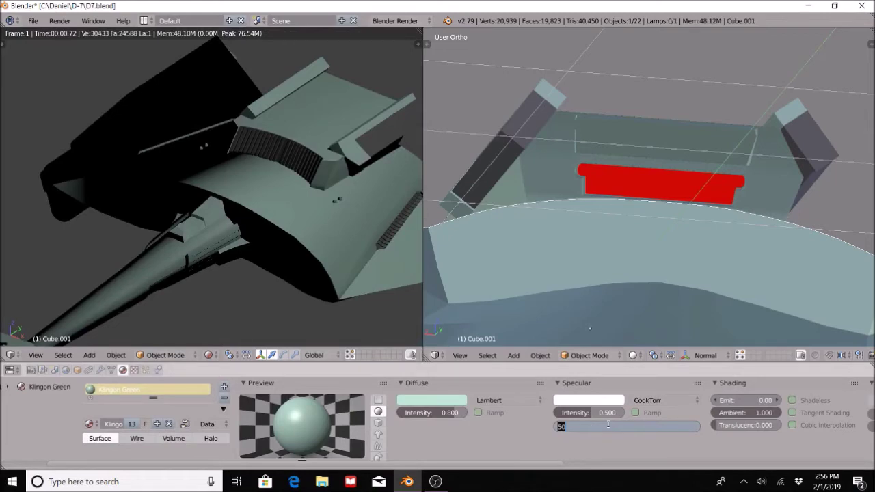
type("1")
key("Return")
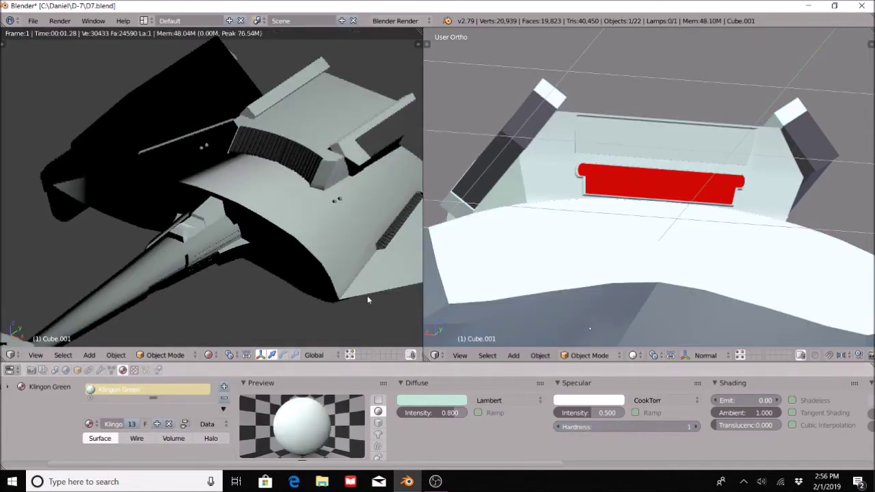
middle_click_drag(367, 296, 330, 284)
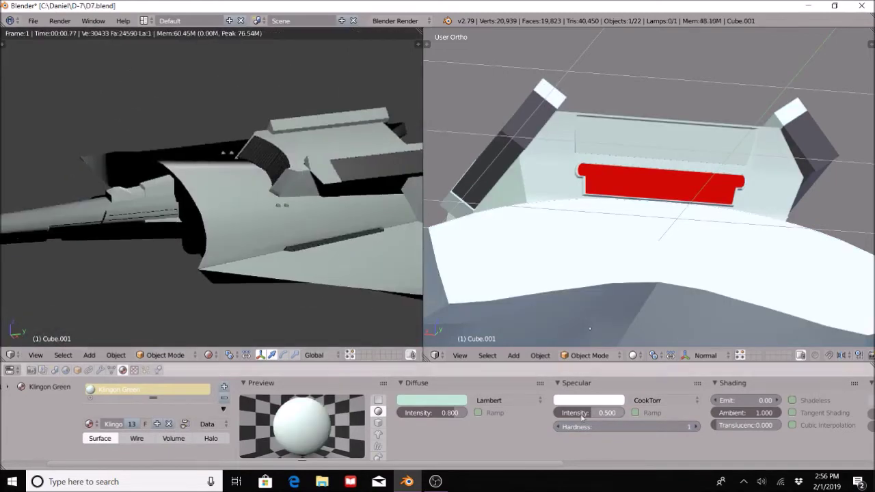
left_click_drag(597, 436, 649, 437)
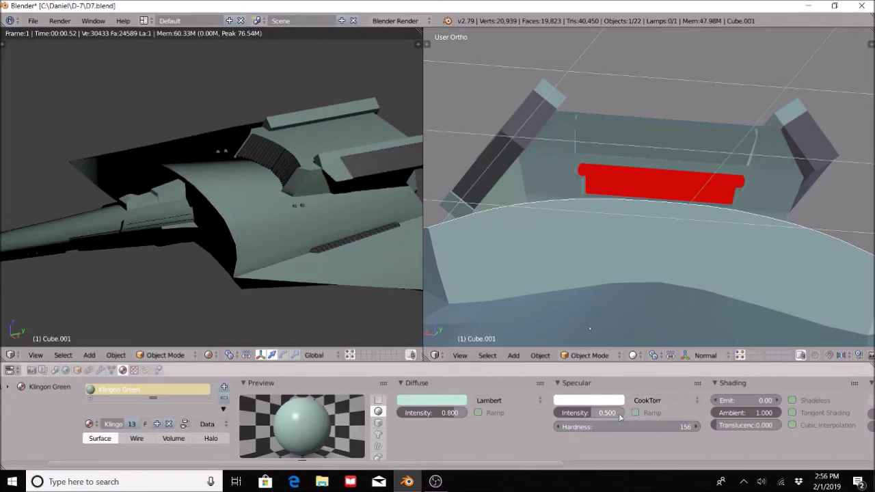
Step: Compare the Phong, Toon, Wardiso and Blinn specular shaders on the hull's Klingon Green material and settle on Phong
left_click(677, 402)
left_click(659, 376)
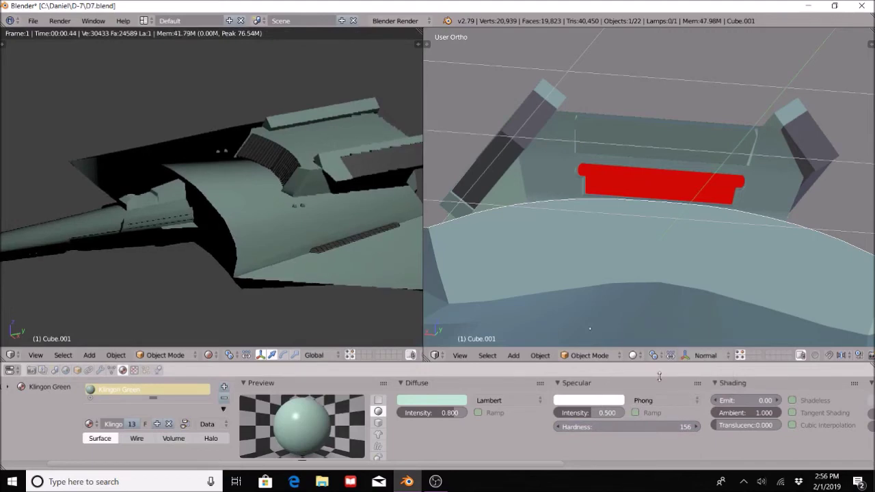
left_click(662, 402)
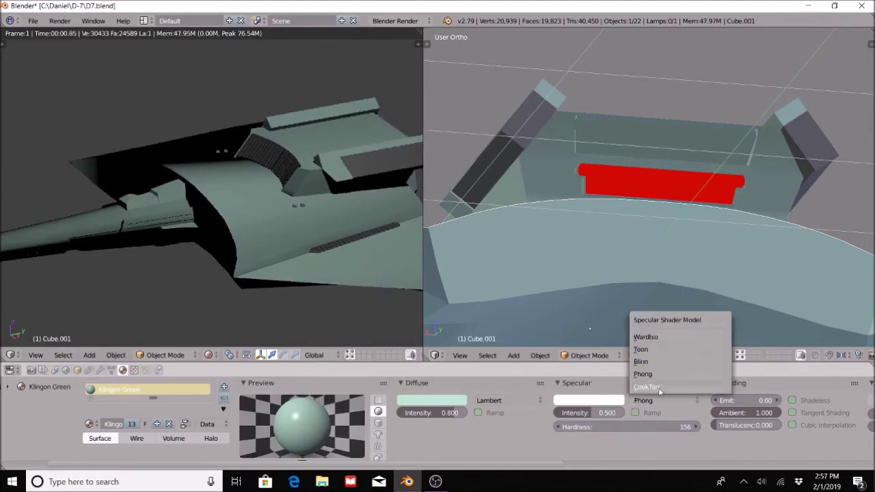
left_click(657, 350)
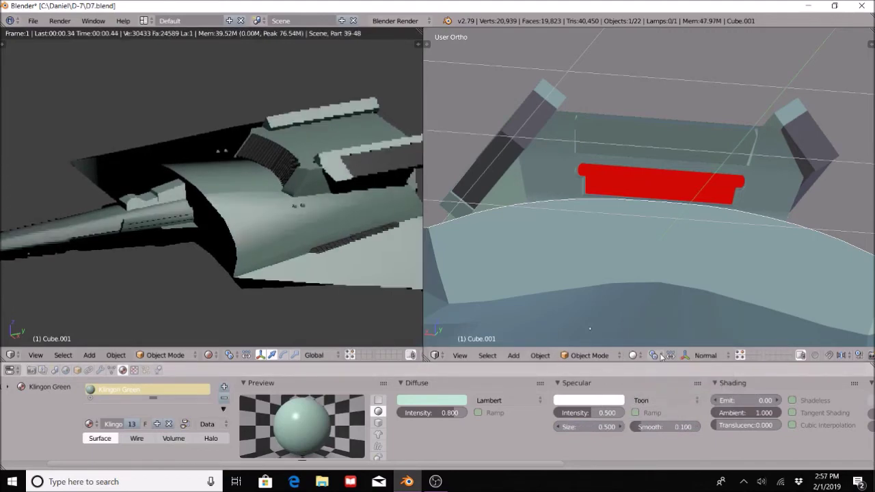
middle_click_drag(223, 236, 291, 267)
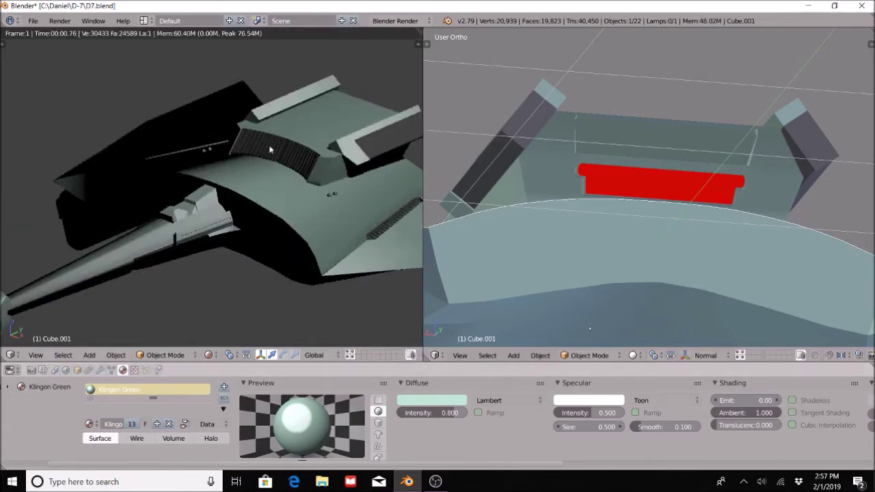
left_click(639, 401)
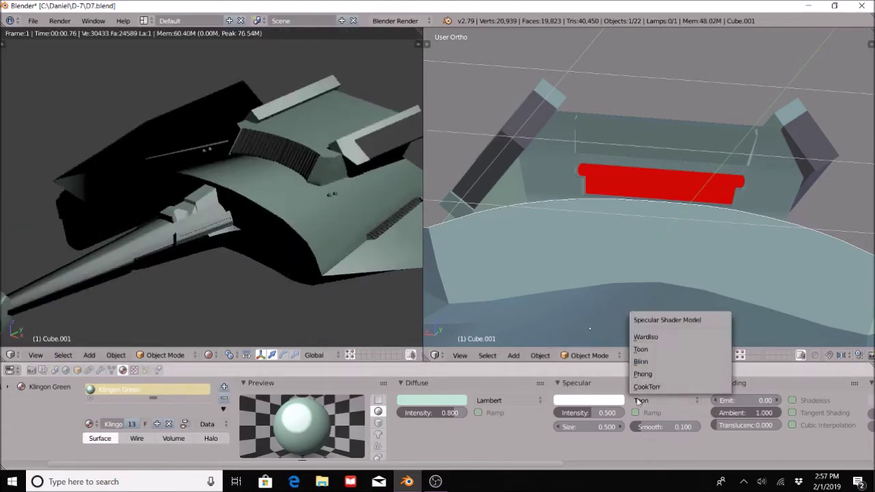
left_click(651, 338)
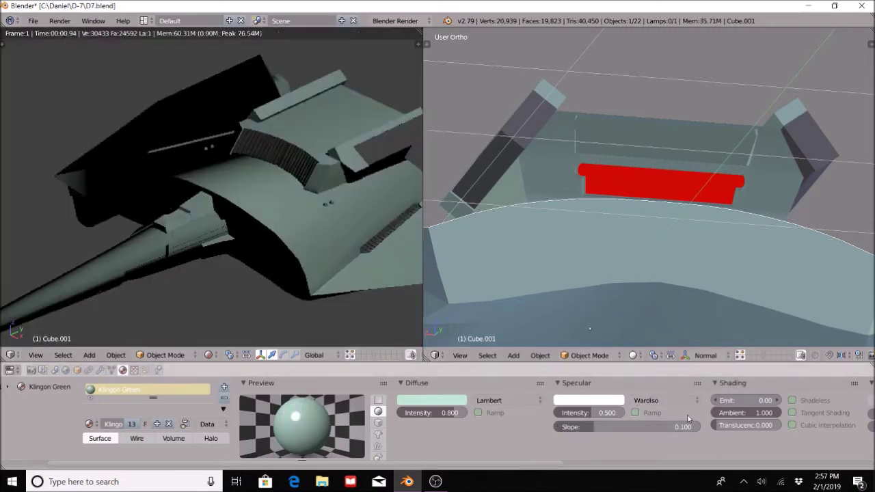
left_click(669, 402)
left_click(661, 362)
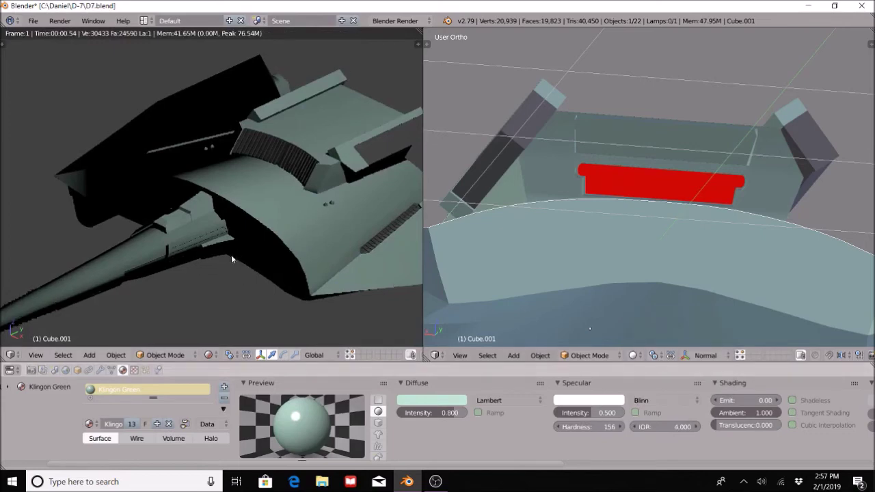
left_click(652, 399)
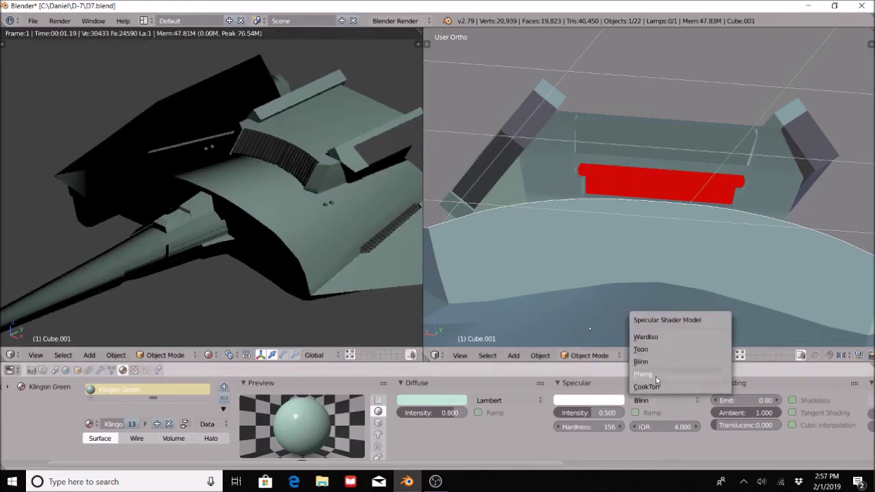
left_click(655, 379)
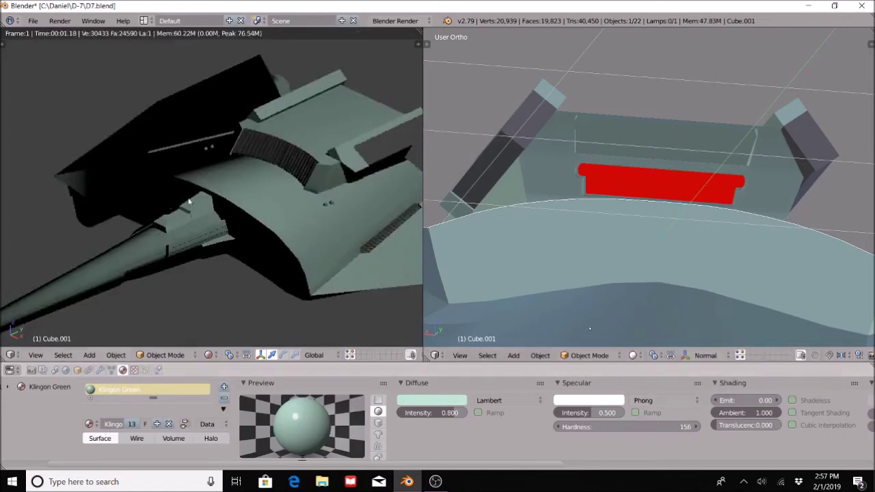
middle_click_drag(208, 170, 189, 174)
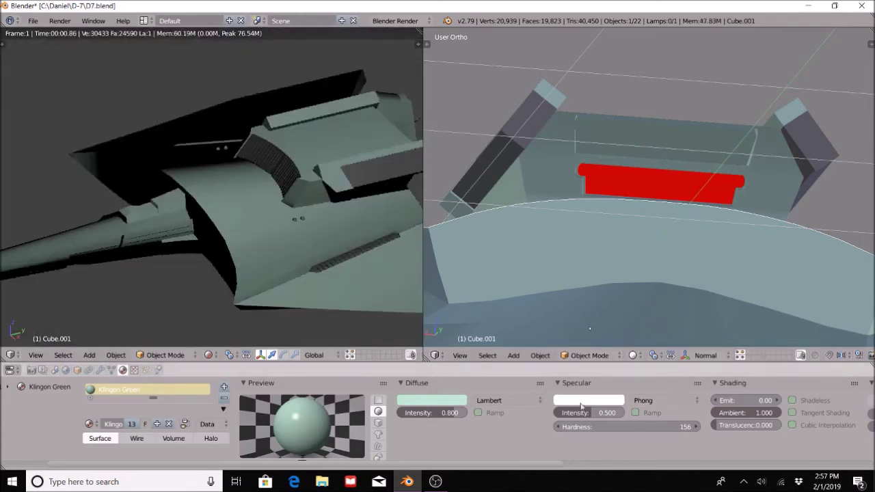
Step: Enable Ambient Occlusion in the world settings and check the rendered ship from the side
scroll(581, 406, "down", 5)
middle_click_drag(711, 410, 650, 431)
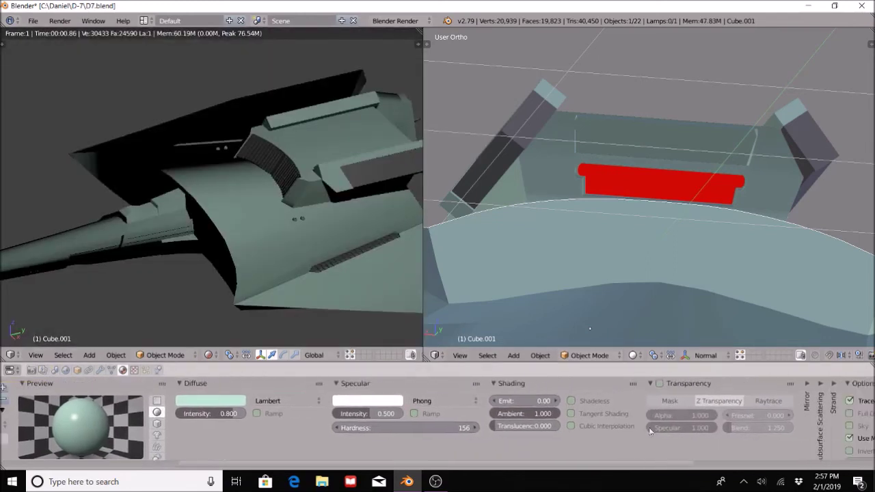
middle_click_drag(730, 405, 762, 405)
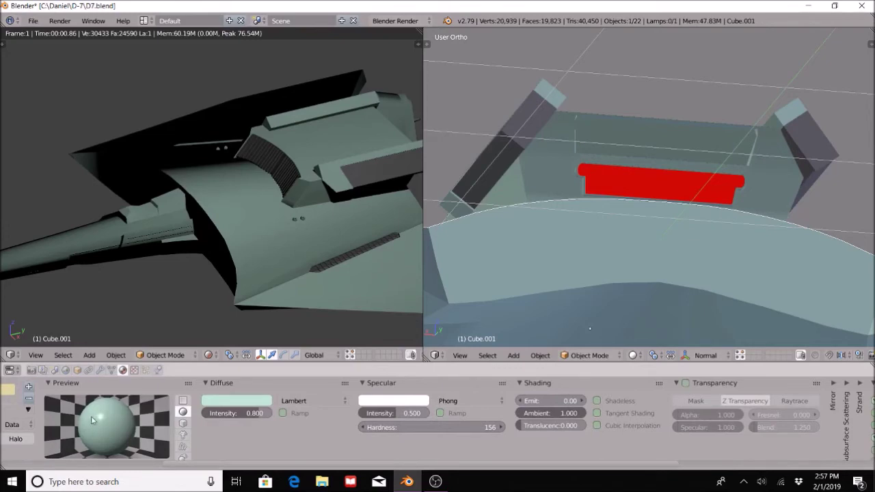
middle_click_drag(270, 223, 312, 202)
scroll(311, 205, "down", 3)
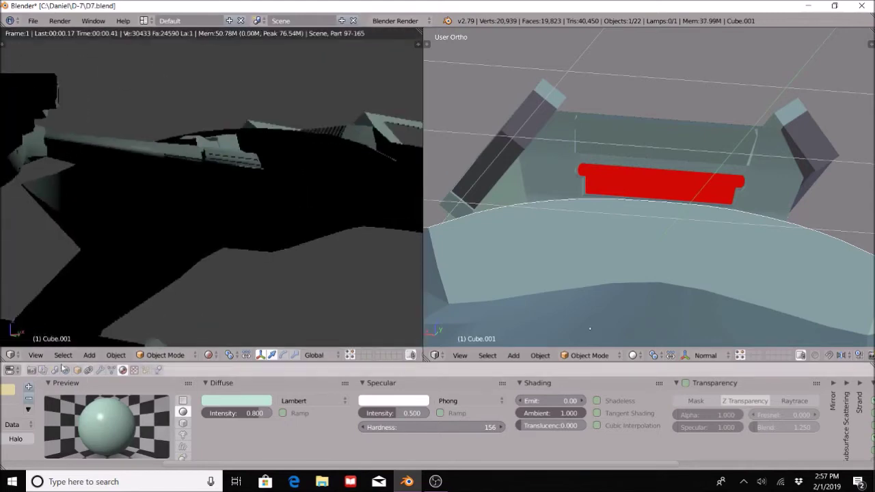
left_click(66, 370)
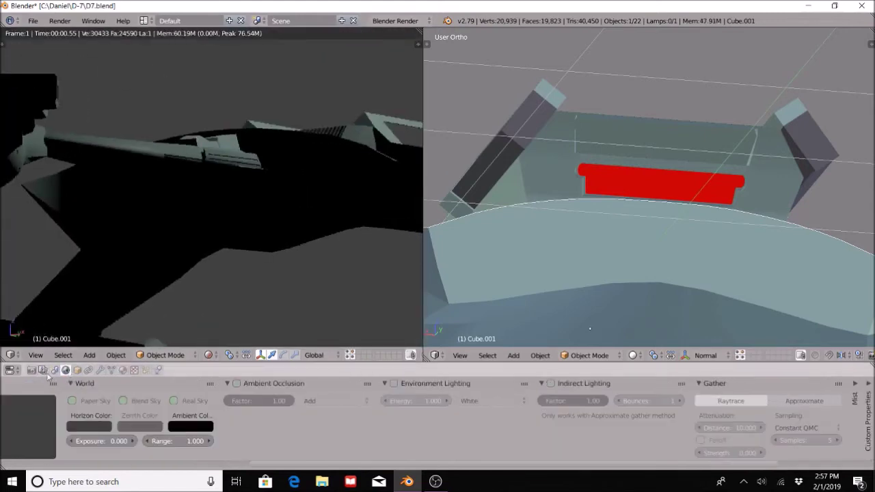
left_click(237, 384)
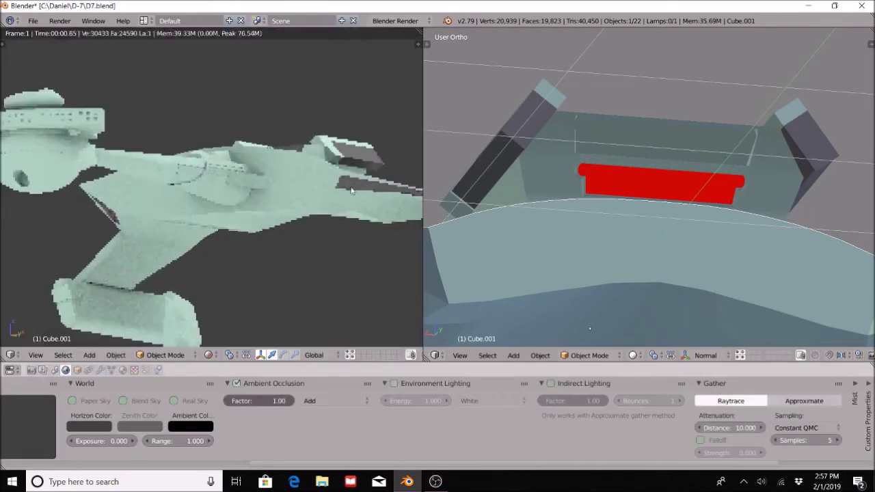
middle_click_drag(351, 186, 305, 198)
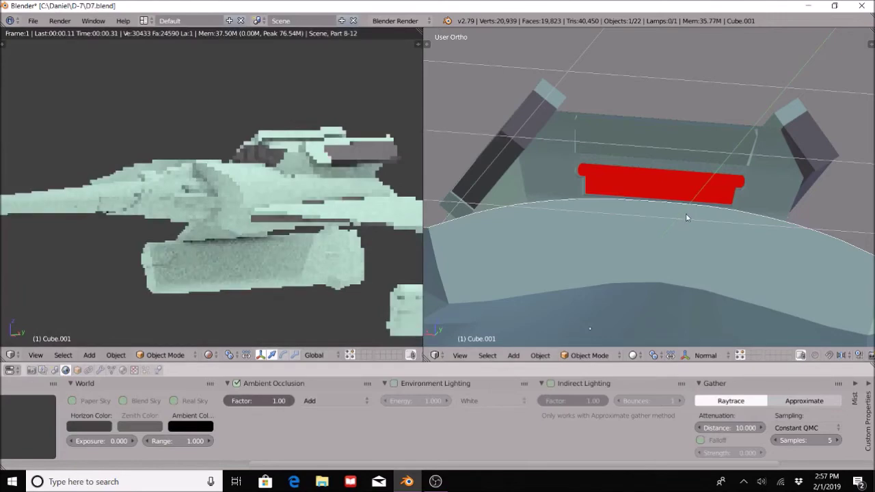
Step: Select the flat windowed band around the ship's command head and try moving it
scroll(685, 218, "down", 8)
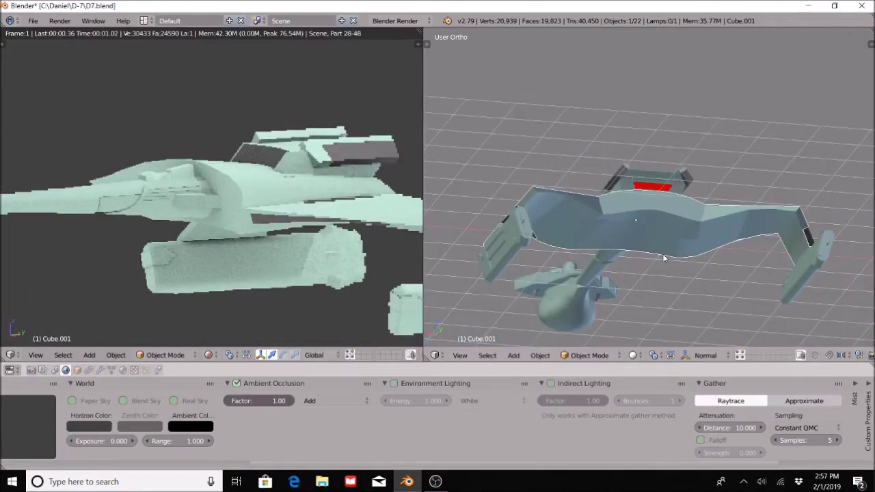
middle_click_drag(664, 259, 604, 137)
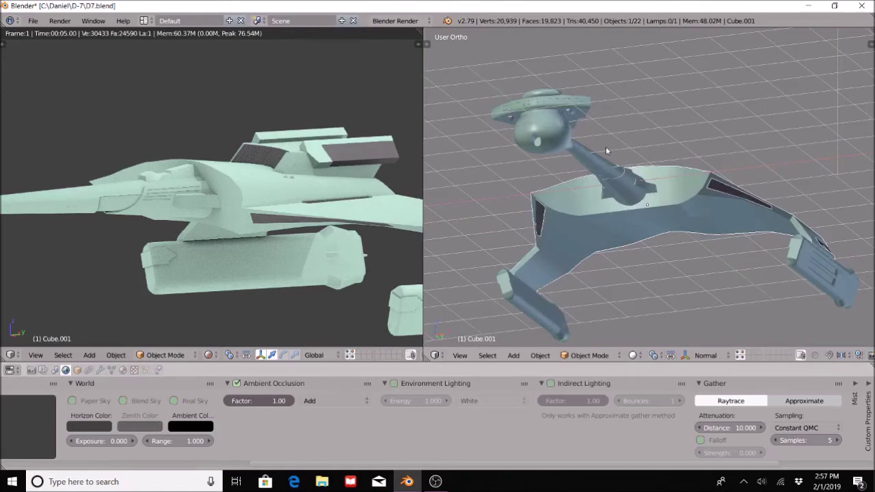
scroll(606, 147, "up", 3)
middle_click_drag(583, 65, 592, 155, "shift")
scroll(592, 154, "up", 5)
middle_click_drag(735, 307, 735, 189, "shift")
right_click(660, 182)
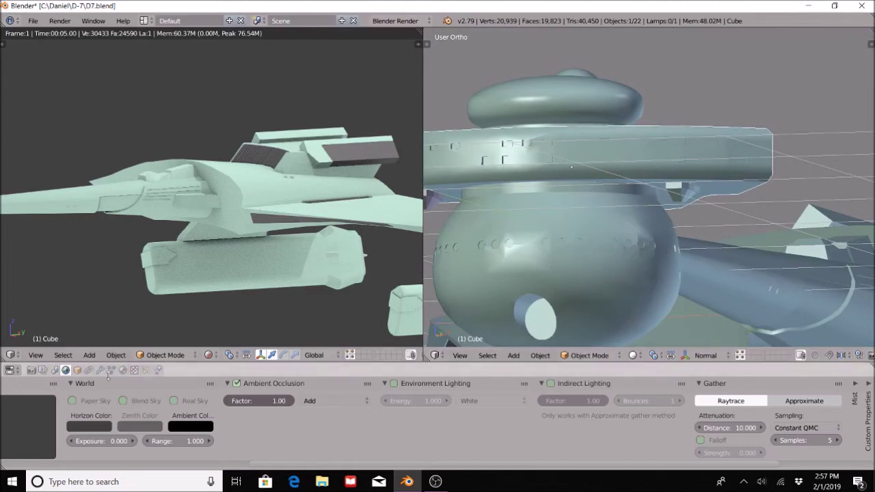
scroll(129, 412, "left", 10)
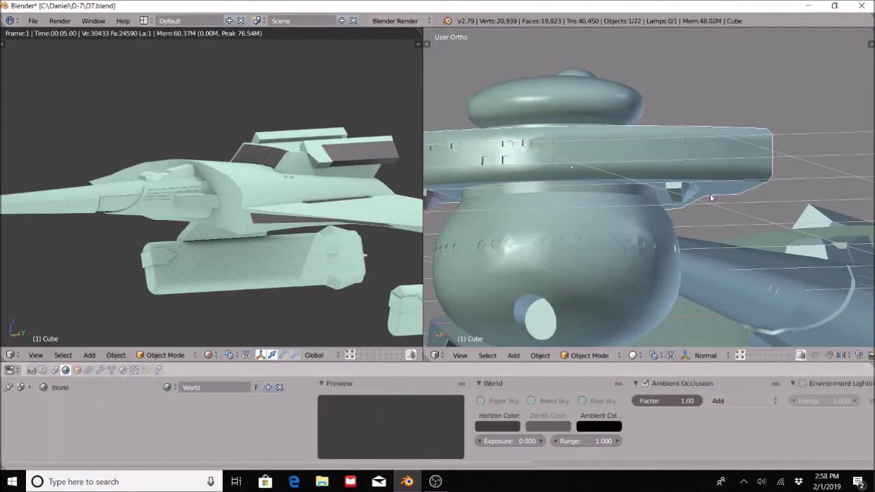
key("g")
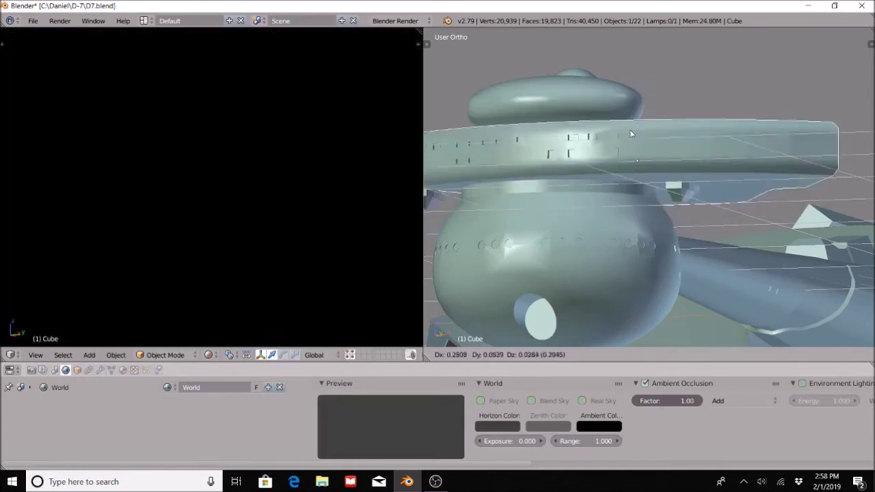
left_click(554, 158)
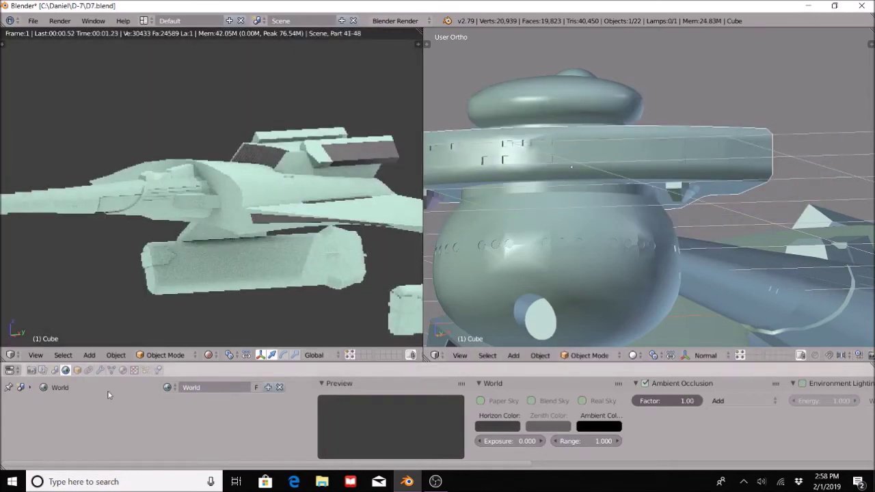
Step: Show the head band's material settings and switch the rendered view to solid shading
left_click(124, 370)
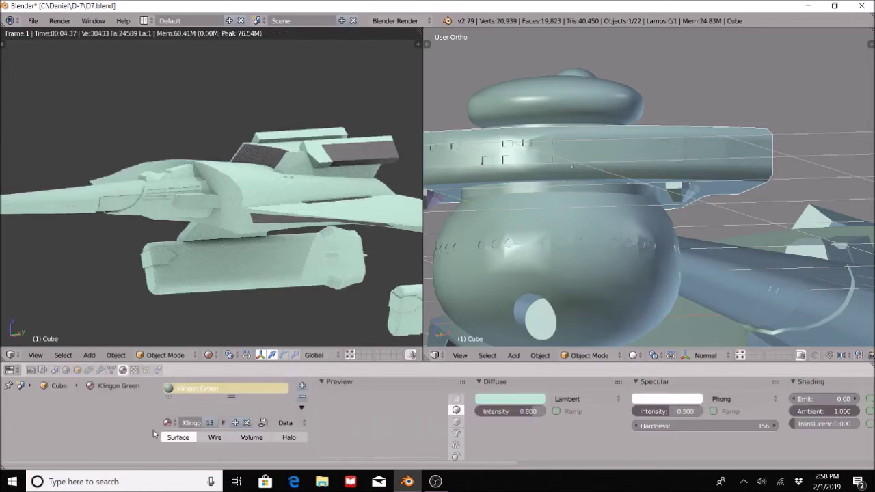
left_click(209, 355)
left_click(226, 318)
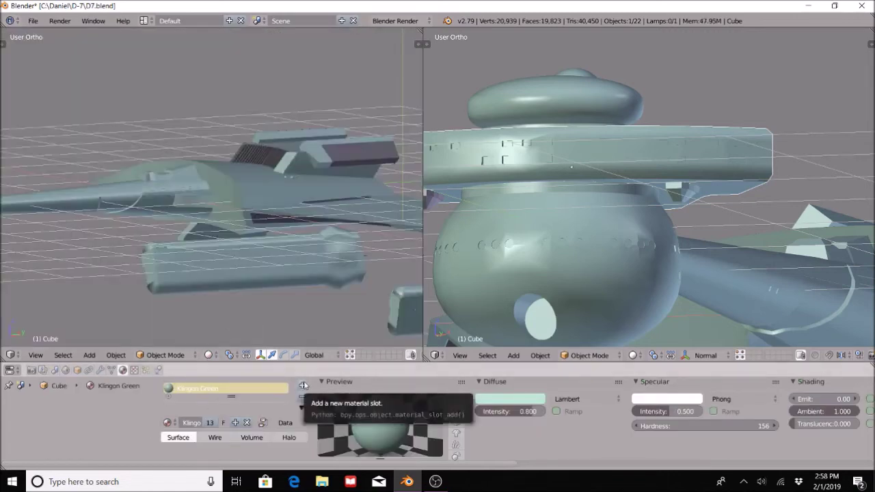
Step: Add a second material slot to the head band with a new material named Lights ON
left_click(303, 385)
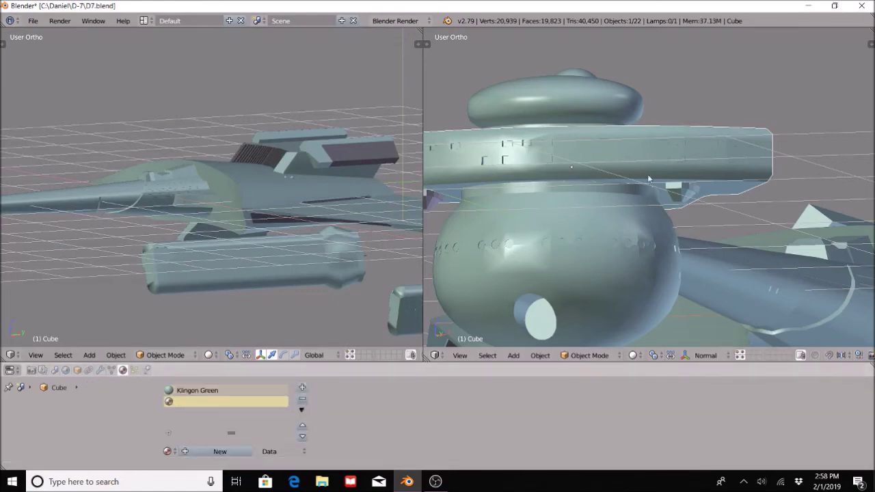
left_click(185, 452)
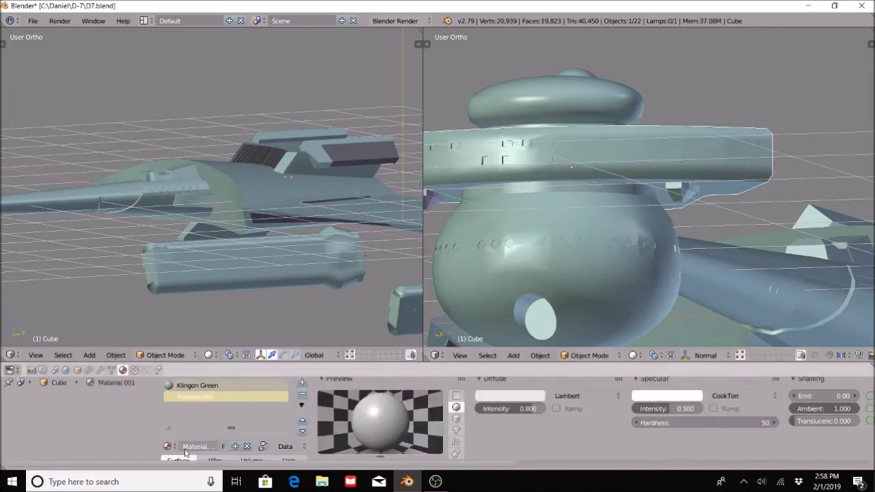
left_click(167, 446)
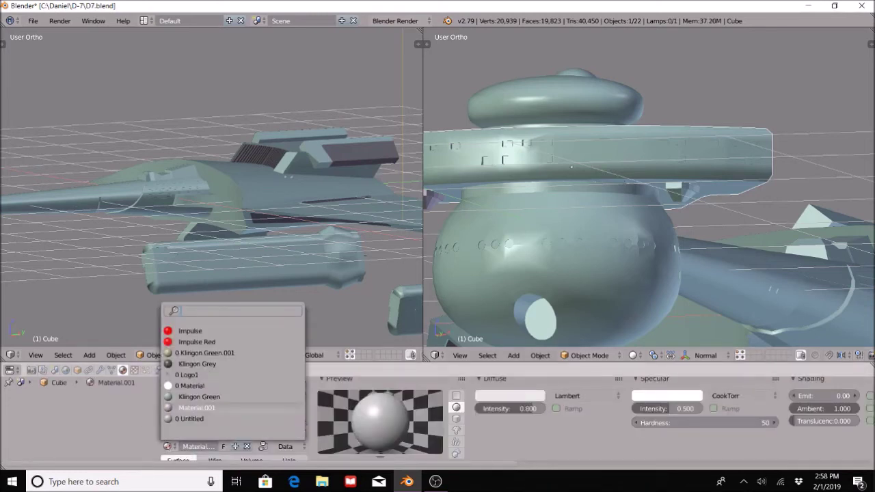
left_click(118, 427)
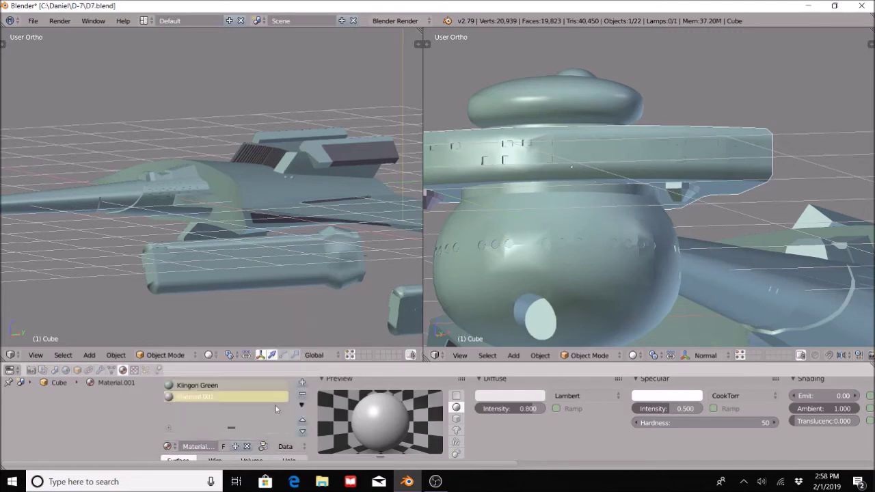
double_click(208, 397)
key("ctrl+a")
key("BackSpace")
type("Light")
key("Return")
Step: Add a third material slot to the head band with a new material named Lights Off
left_click(302, 385)
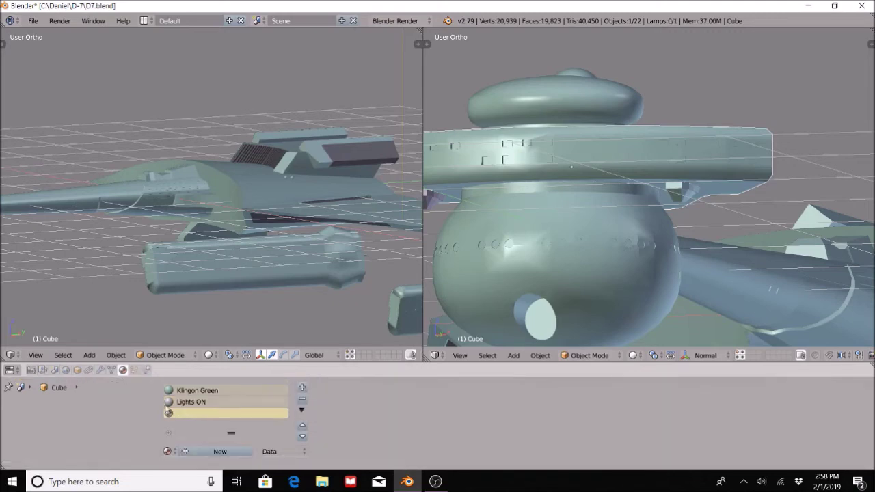
left_click(203, 450)
double_click(199, 408)
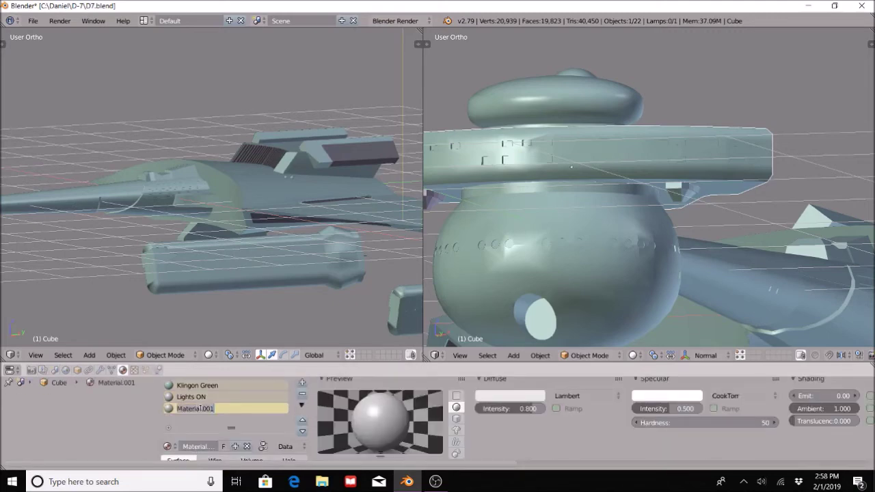
type("Lights Off")
key("Return")
Step: Set the Emit value of the Lights ON material to 0.50, keeping its diffuse color white
left_click(213, 399)
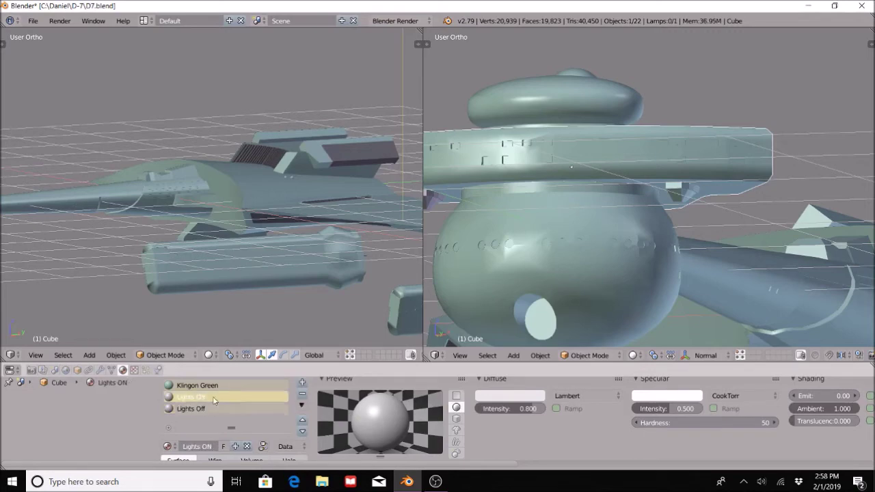
left_click(538, 396)
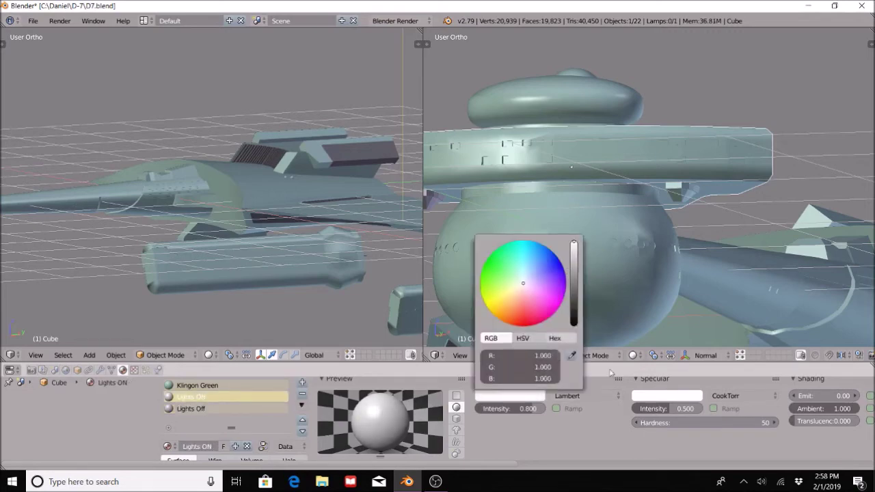
scroll(727, 408, "right", 3)
left_click(724, 404)
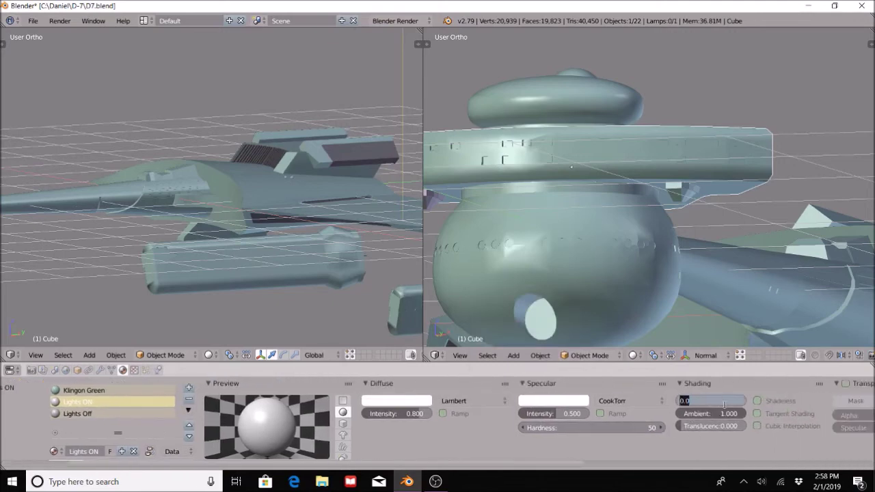
type("0.5")
key("Return")
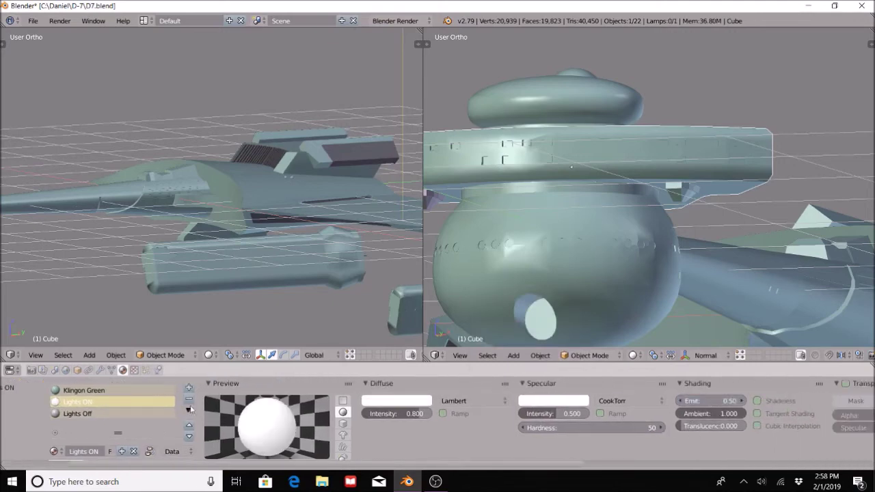
Step: Set the diffuse color of the Lights Off material to a very dark grey
left_click(77, 414)
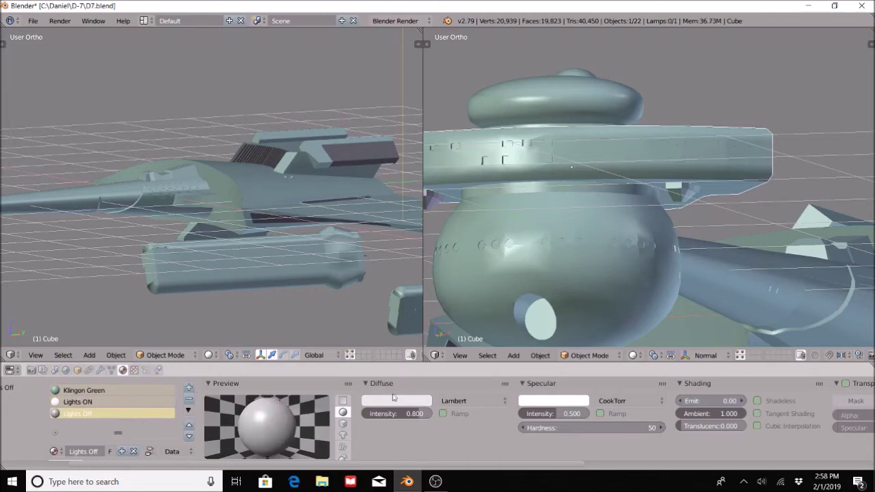
left_click(400, 401)
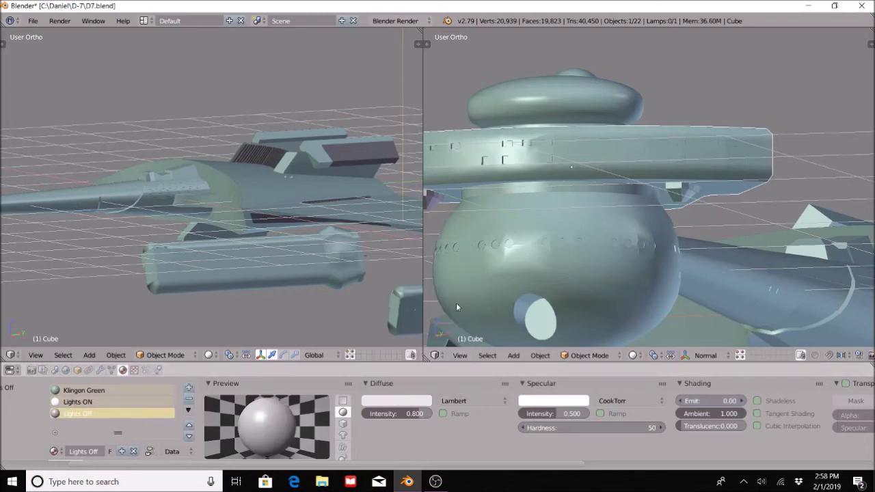
left_click(409, 404)
left_click_drag(460, 261, 460, 322)
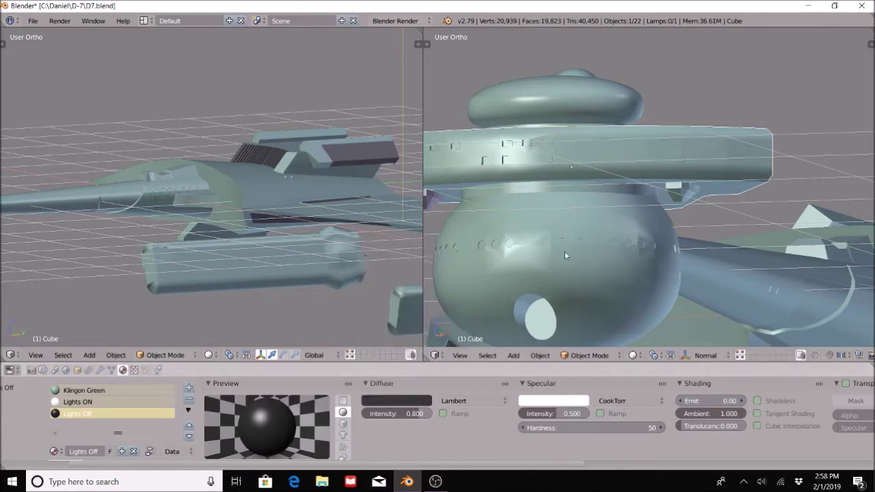
Step: Open the head band's mesh for editing, limit selection to visible geometry and enable face selection
middle_click_drag(646, 242, 637, 260)
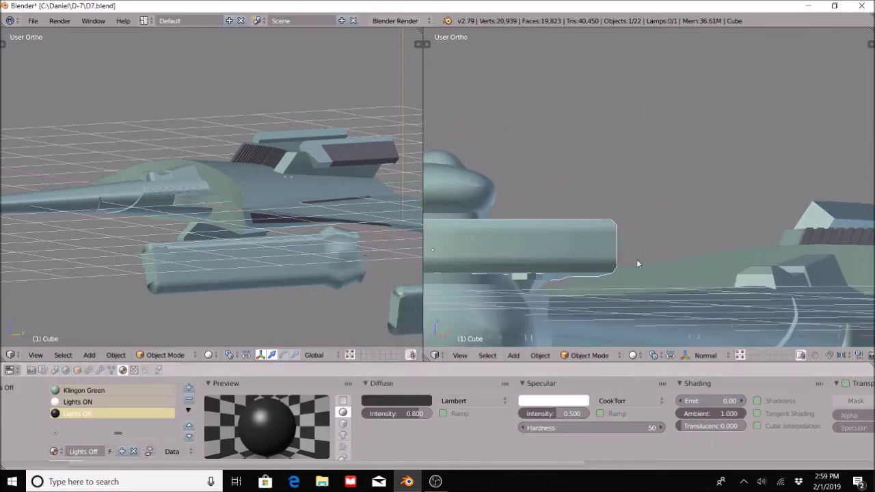
middle_click_drag(552, 229, 589, 340)
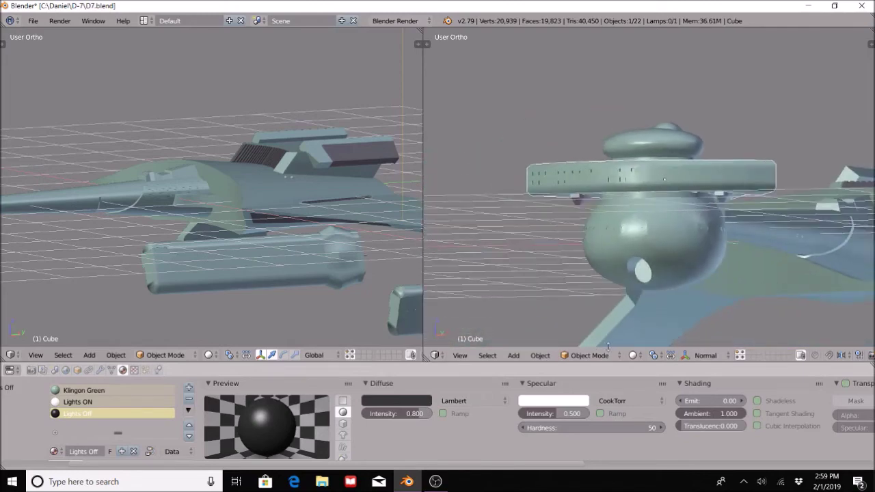
key("Tab")
scroll(714, 179, "up", 4)
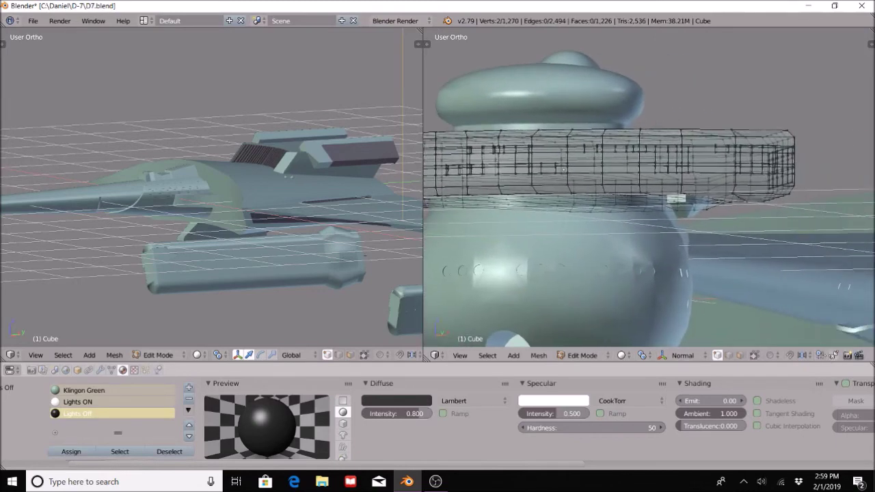
scroll(823, 358, "down", 2)
left_click(718, 357)
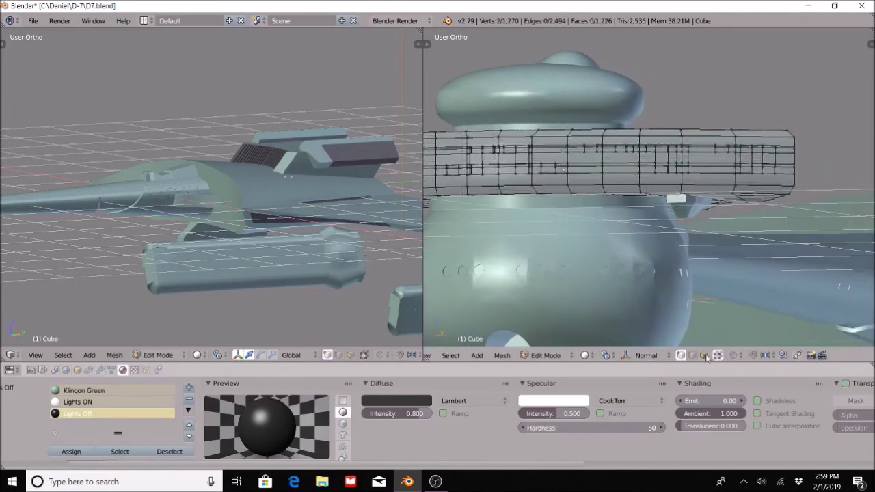
left_click(705, 355)
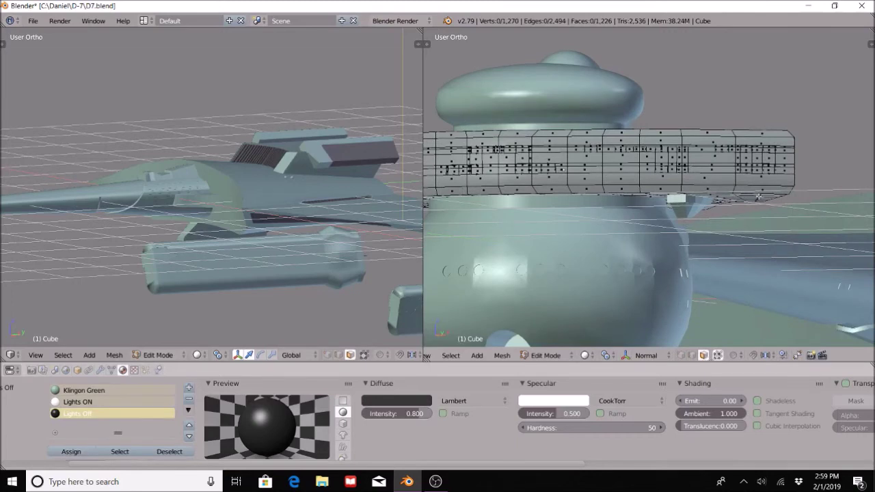
Step: Select the four faces that form two lower-row windows near one end of the head band
scroll(759, 197, "up", 6)
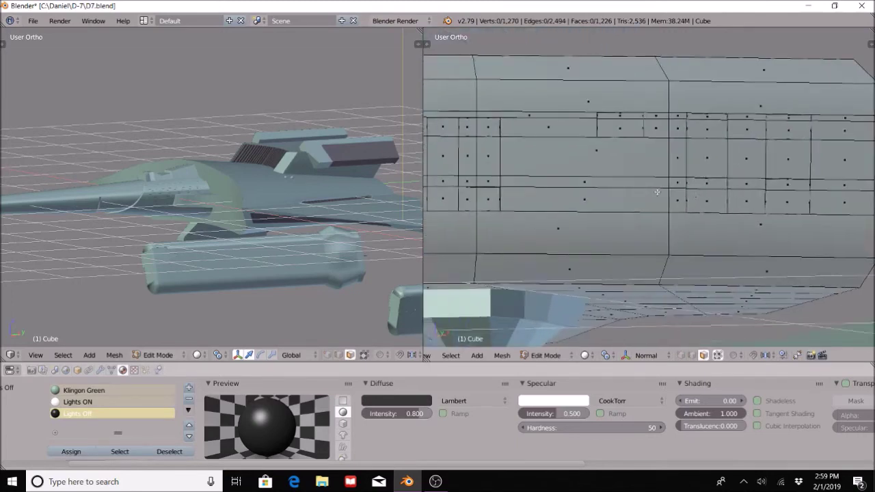
middle_click_drag(657, 193, 767, 277)
scroll(665, 126, "up", 2)
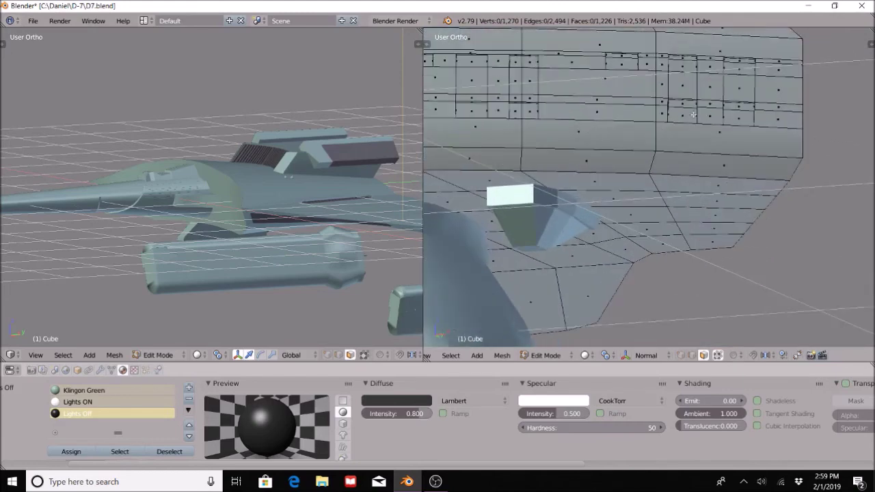
right_click(693, 115)
right_click(690, 105, "shift")
right_click(742, 119, "shift")
right_click(740, 106, "shift")
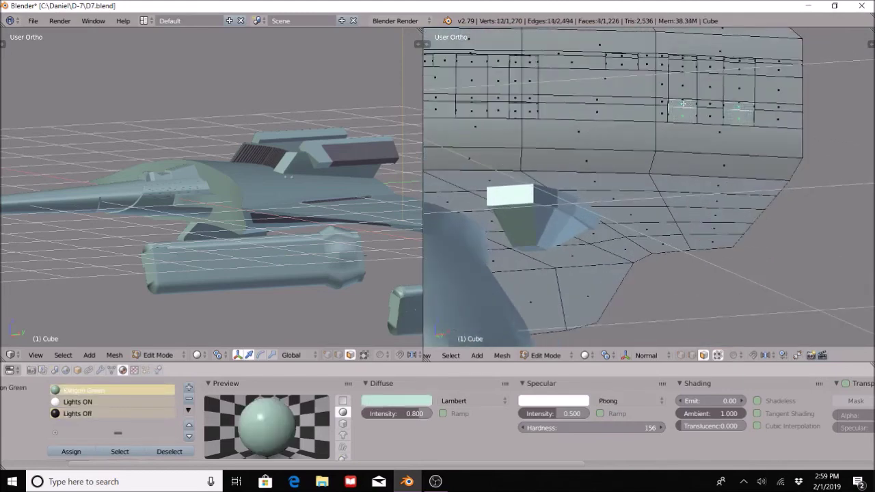
Step: Add several upper-row window faces farther along the same side of the head band to the selection
left_click(627, 61, "shift")
left_click(624, 57, "shift")
middle_click_drag(623, 58, 559, 143)
left_click(557, 138, "shift")
left_click(593, 136, "shift")
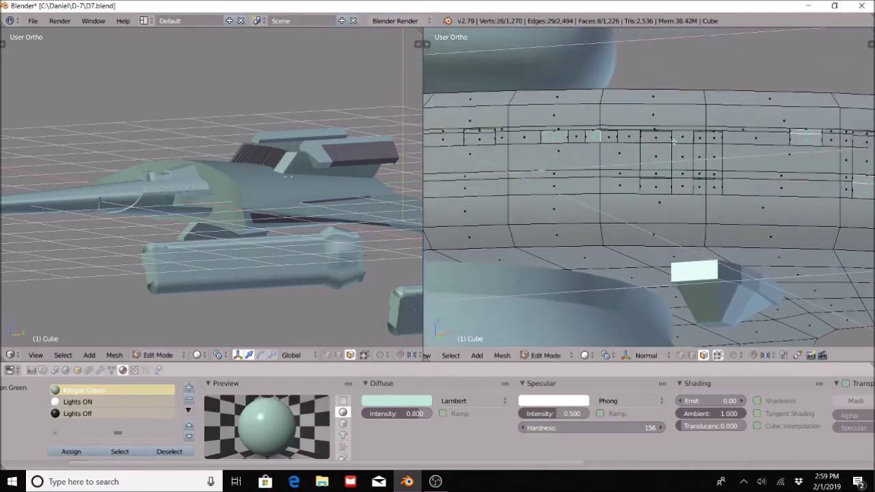
Step: Add two lower-row windows beside them to the selection, leaving out the wide plain panel face
left_click(657, 186, "shift")
left_click(703, 190, "shift")
left_click(722, 189, "shift")
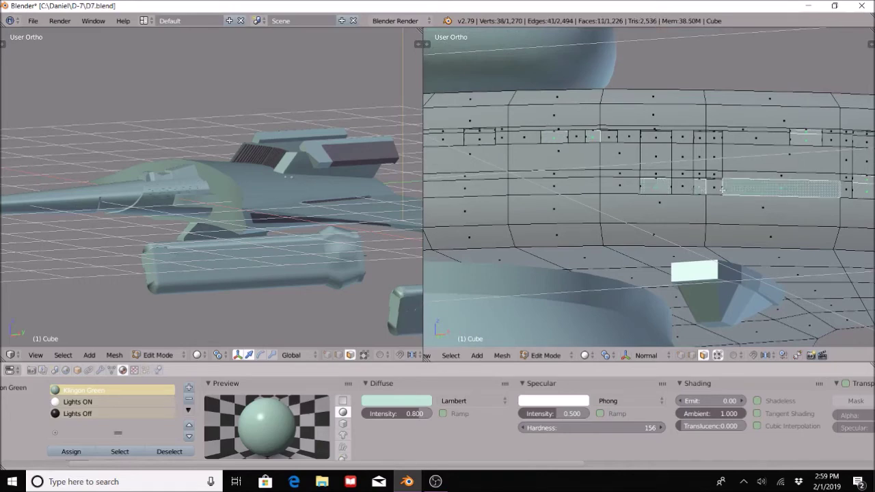
left_click(734, 187, "shift")
left_click(713, 186, "shift")
Step: Add the wide upper-row window and the four-face small window at the front of the head band to the selection
middle_click_drag(544, 186, 621, 212)
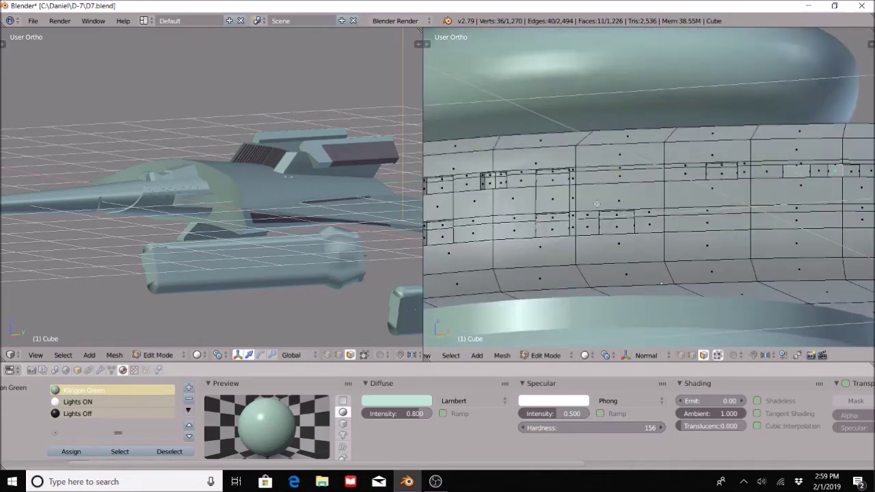
left_click(560, 180, "shift")
left_click(506, 180, "shift")
left_click(496, 181, "shift")
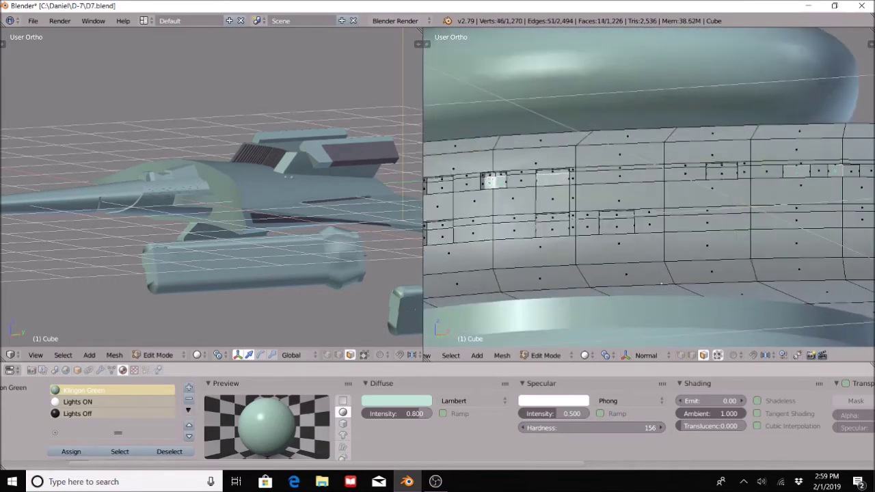
left_click(490, 176, "shift")
left_click(498, 175, "shift")
Step: Add two lower-row windows at the opposite end of the head band to the selection
scroll(585, 222, "down", 3)
middle_click_drag(585, 222, 524, 108)
middle_click_drag(722, 239, 541, 188, "shift")
scroll(540, 188, "up", 4)
left_click(506, 185, "shift")
left_click(500, 175, "shift")
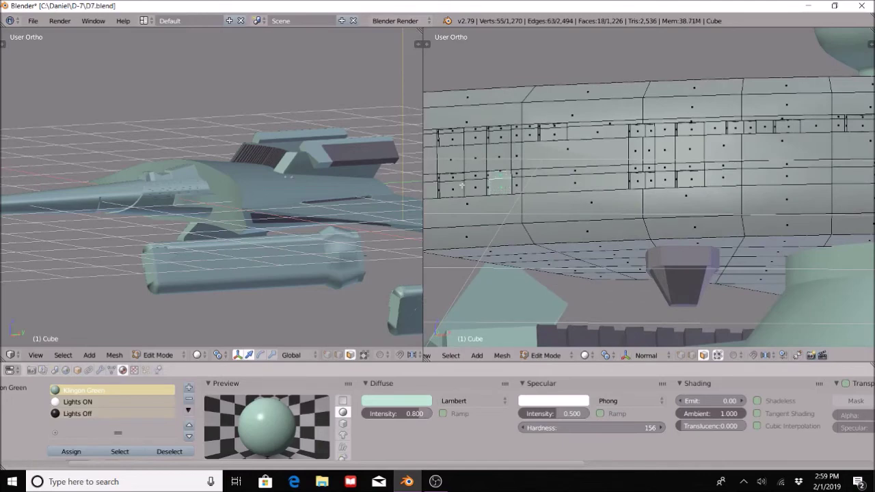
left_click(452, 188, "shift")
left_click(453, 180, "shift")
Step: Add the two upper-row windows above and beside those lower-row windows to the selection
right_click(502, 134, "shift")
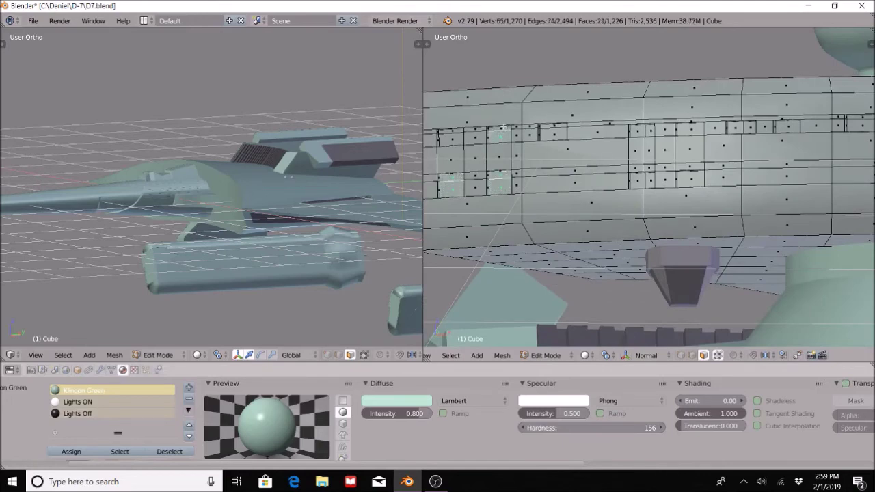
right_click(505, 128, "shift")
right_click(555, 134, "shift")
right_click(557, 127, "shift")
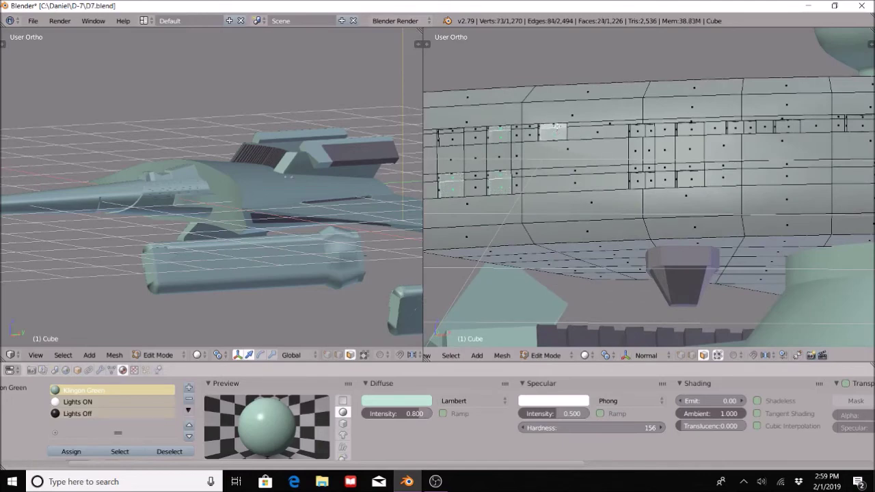
Step: Add two split upper-row windows and one lower-row window in the next cluster toward the front to the selection
left_click(650, 130, "shift")
left_click(637, 131, "shift")
left_click(692, 179, "shift")
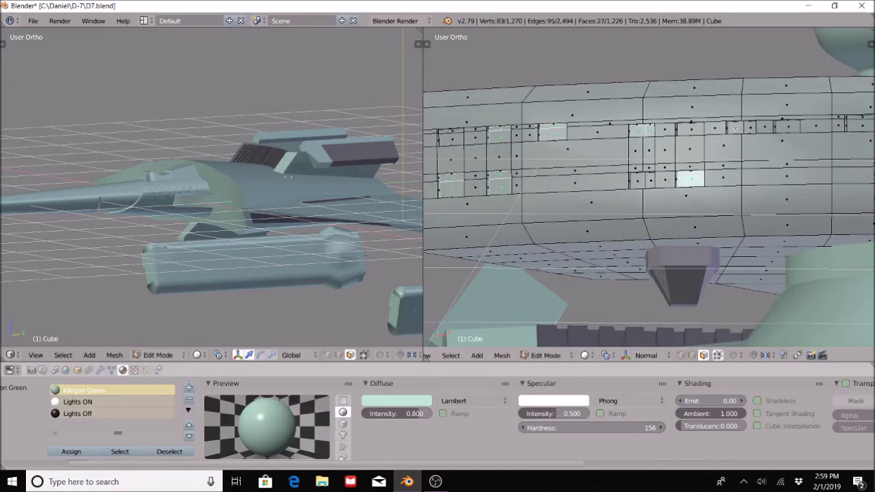
left_click(736, 127, "shift")
left_click(750, 127, "shift")
Step: Add both faces of a lower-row window at the front center of the head band to the selection
scroll(757, 186, "down", 3)
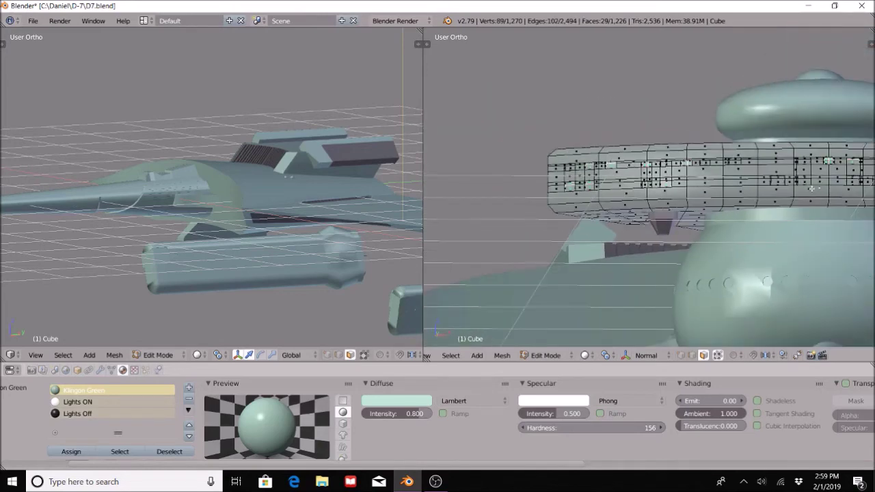
middle_click_drag(813, 188, 733, 190)
middle_click_drag(596, 191, 521, 204)
scroll(630, 204, "up", 10)
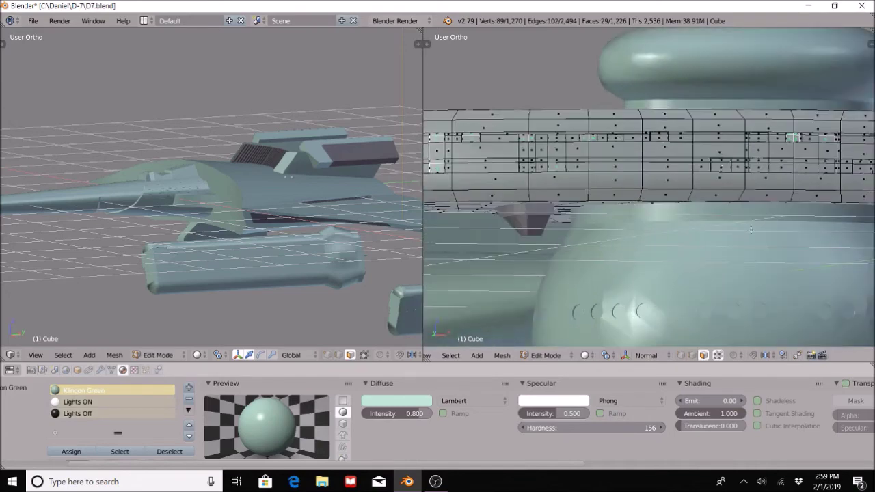
right_click(605, 175, "shift")
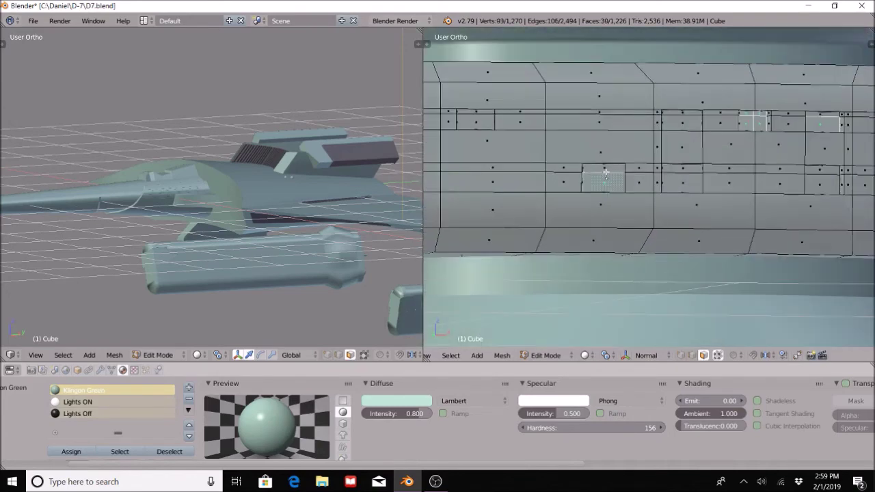
scroll(614, 239, "down", 10)
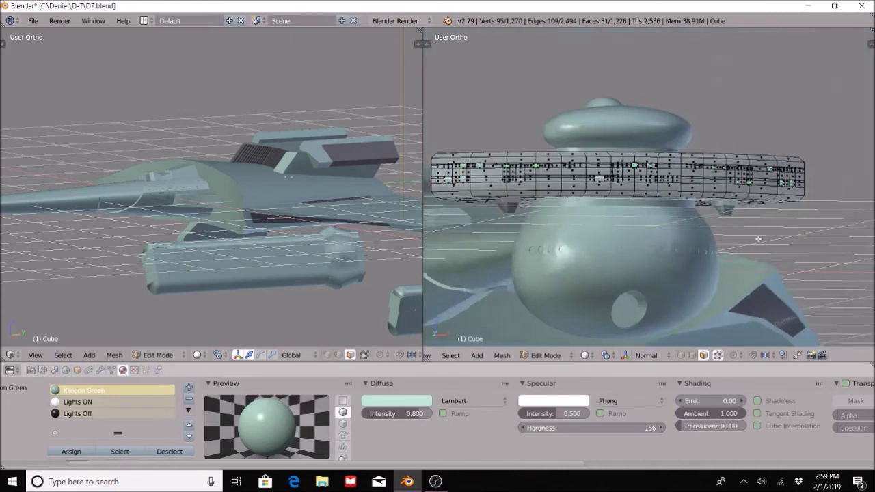
Step: Add the missing upper-row window faces on the first side of the head band to the selection
scroll(582, 184, "up", 4)
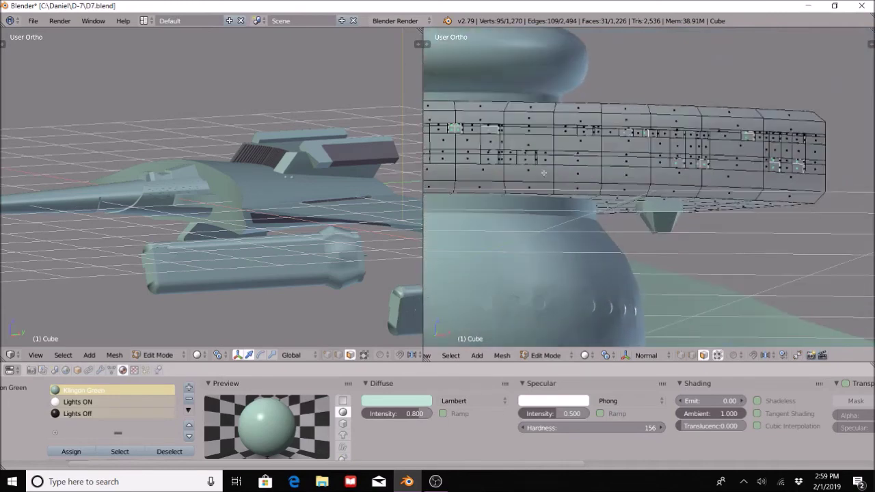
scroll(651, 159, "up", 3)
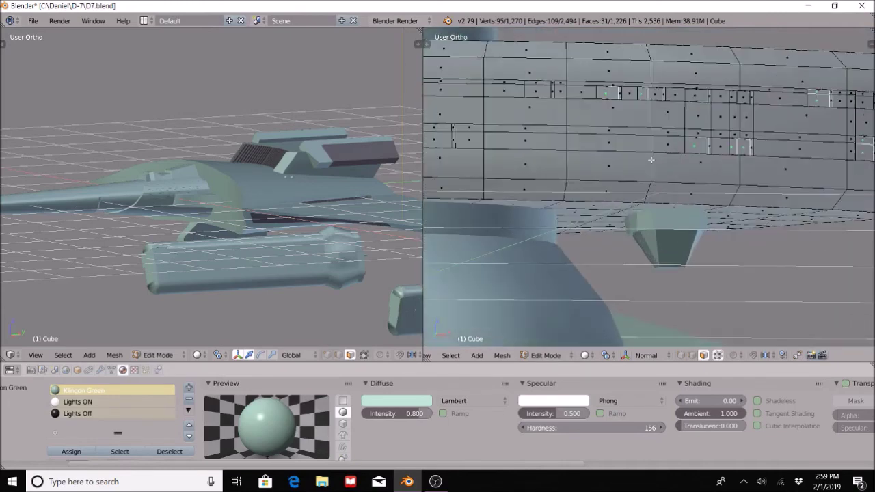
right_click(656, 94, "shift")
right_click(744, 98, "shift")
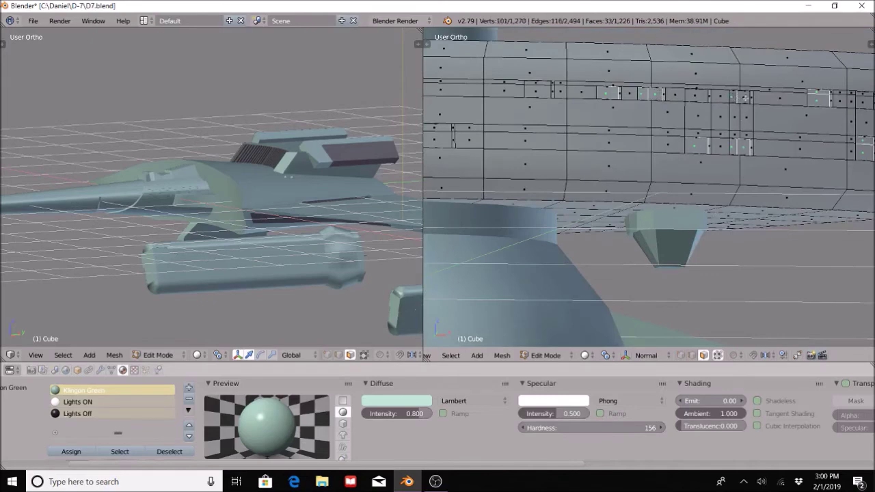
right_click(746, 98, "shift")
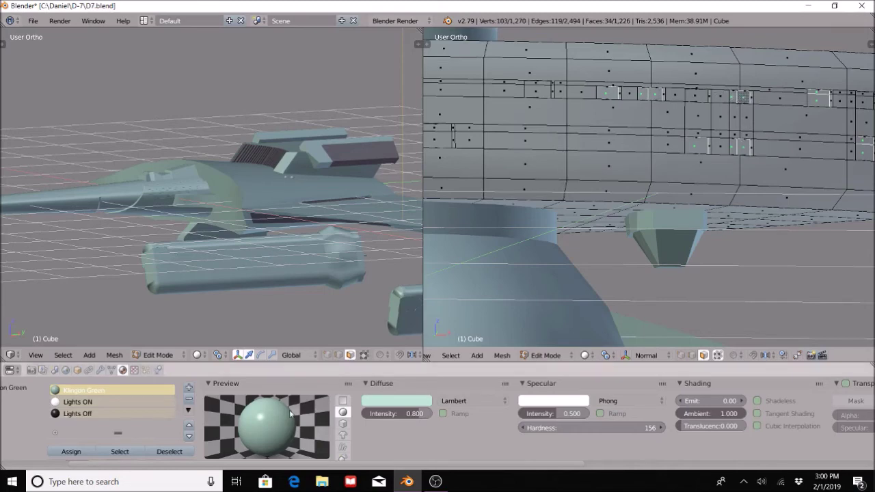
Step: Assign the Lights ON material to the selected window faces of the head band
left_click(73, 403)
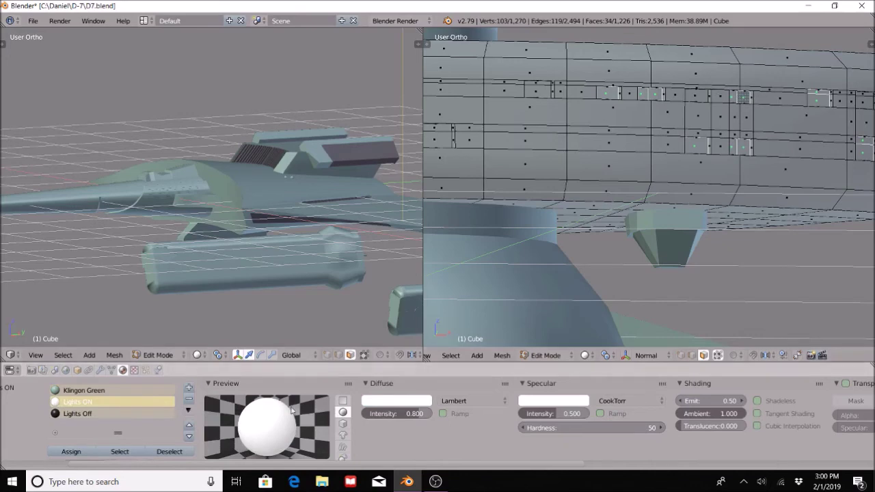
left_click(89, 455)
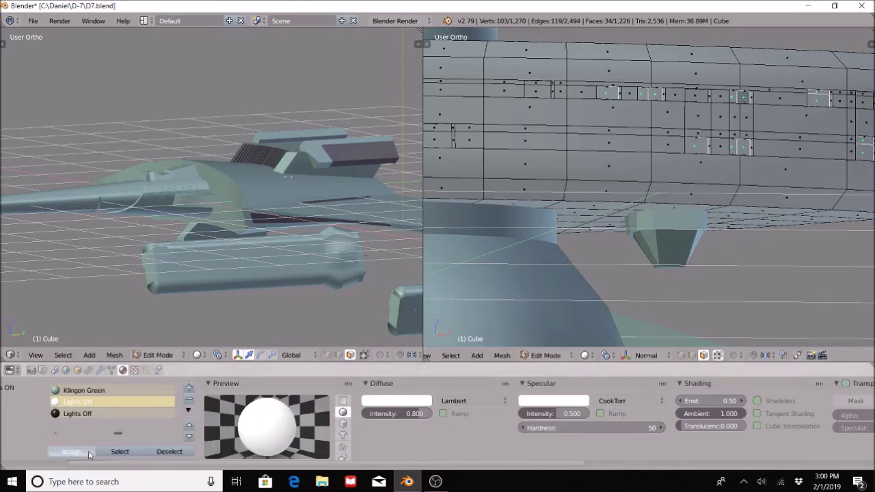
scroll(742, 240, "down", 4)
middle_click_drag(742, 240, 761, 236)
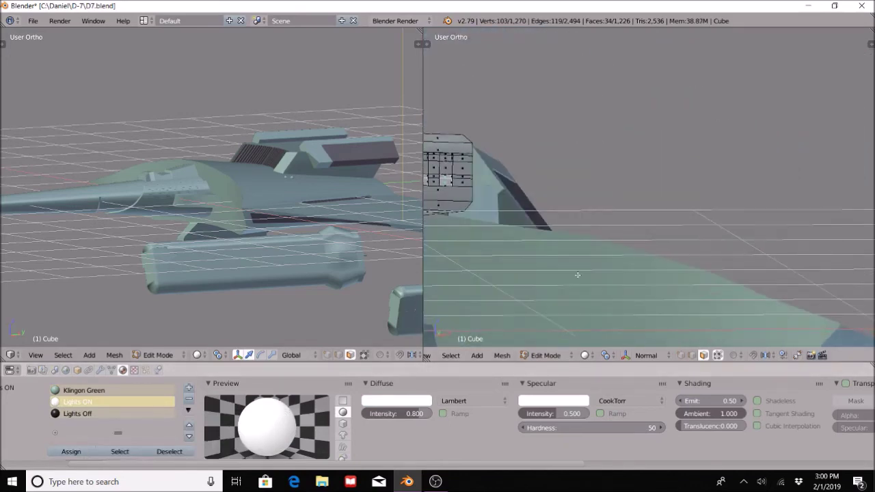
middle_click_drag(578, 275, 859, 233)
middle_click_drag(594, 210, 613, 264, "shift")
scroll(574, 247, "up", 4)
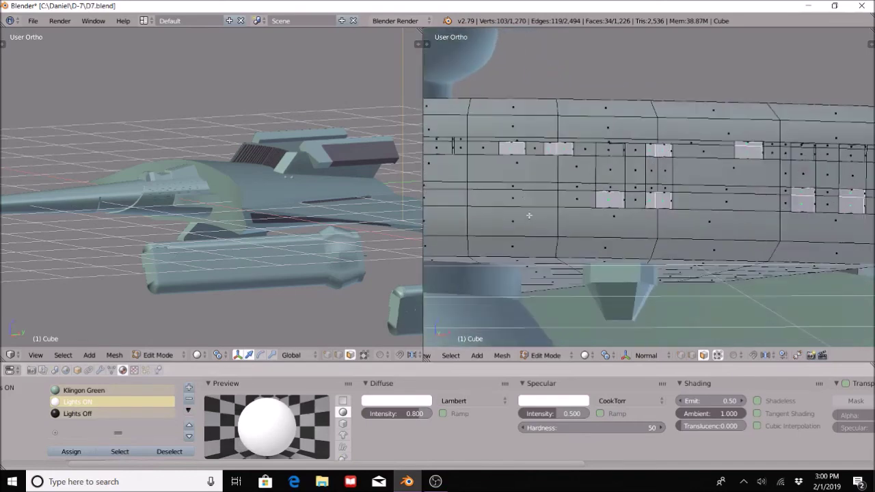
Step: Return the head band to Object Mode and inspect its lit windows up close and from a distance
scroll(153, 219, "down", 4)
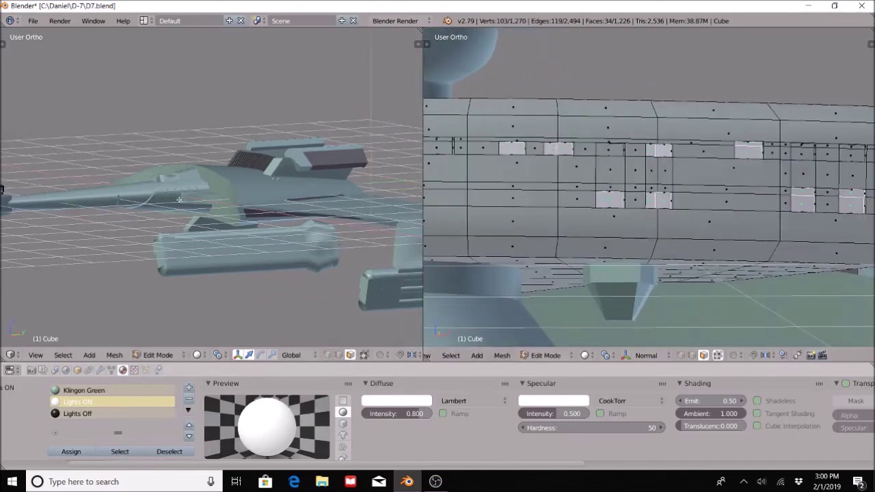
middle_click_drag(153, 219, 208, 333)
scroll(184, 223, "up", 5)
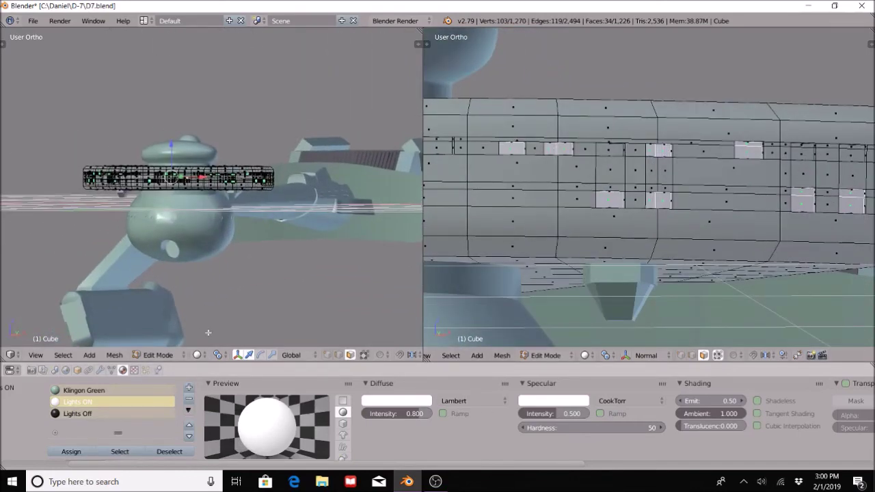
key("Tab")
scroll(193, 241, "up", 6)
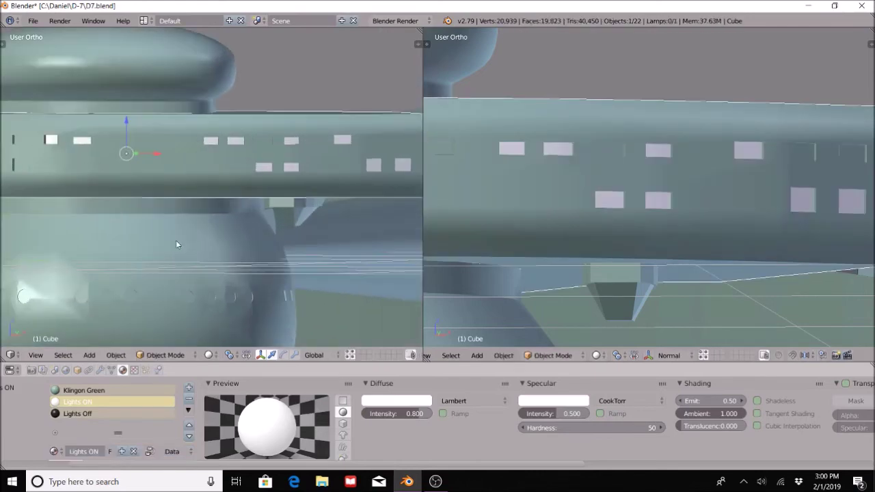
scroll(316, 229, "down", 8)
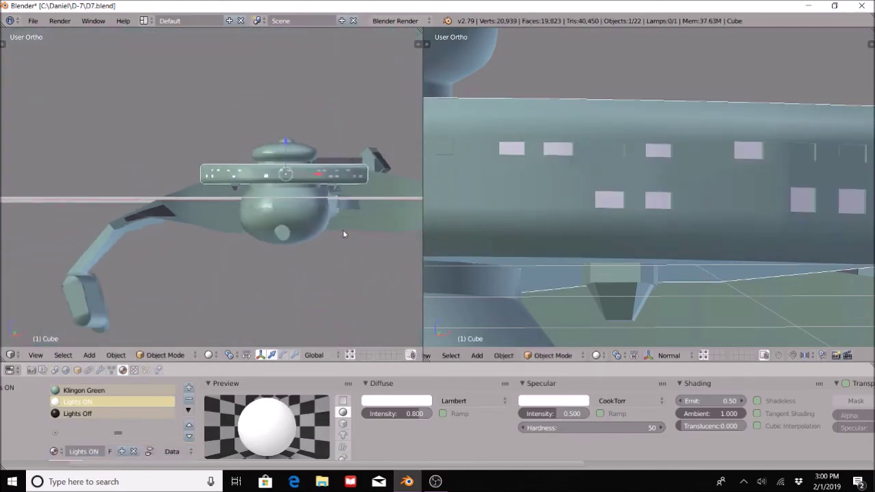
Step: Put the head band in Edit Mode and select three unlit upper-row window faces on its first side
middle_click_drag(344, 231, 303, 229)
scroll(303, 232, "down", 2)
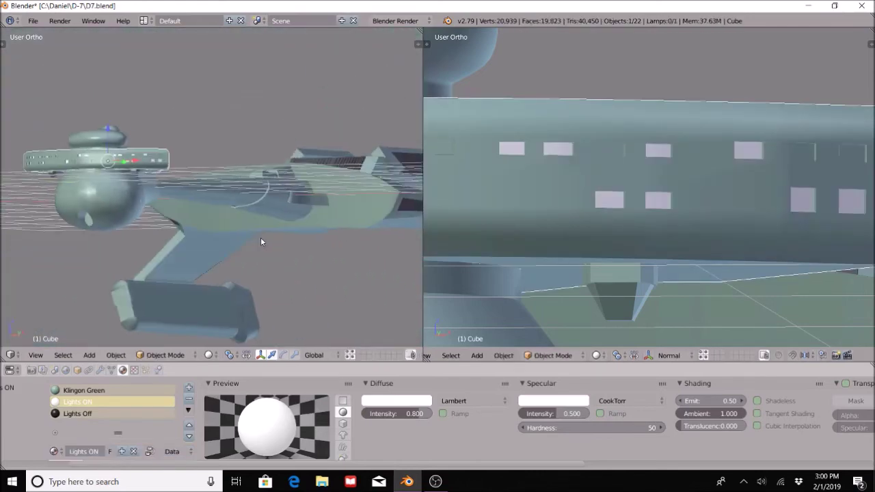
left_click(570, 354)
left_click(562, 331)
right_click(617, 148)
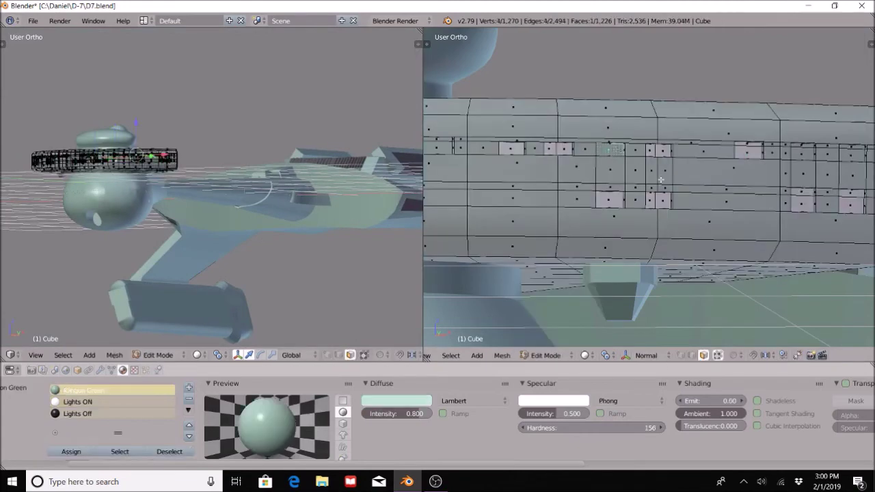
middle_click_drag(720, 191, 575, 200, "shift")
right_click(662, 166, "shift")
right_click(712, 165, "shift")
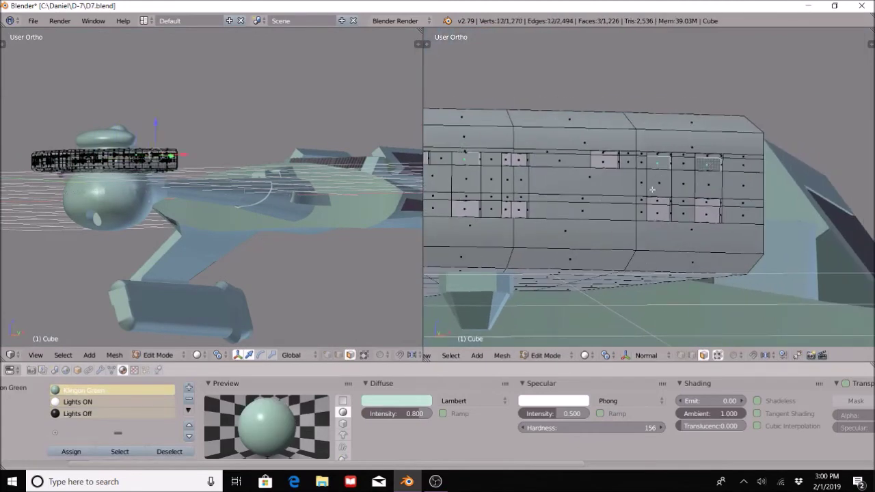
Step: Add both faces of the next unlit upper-row window and of two unlit lower-row windows toward the band's front to the selection
middle_click_drag(541, 233, 722, 234, "shift")
right_click(473, 156, "shift")
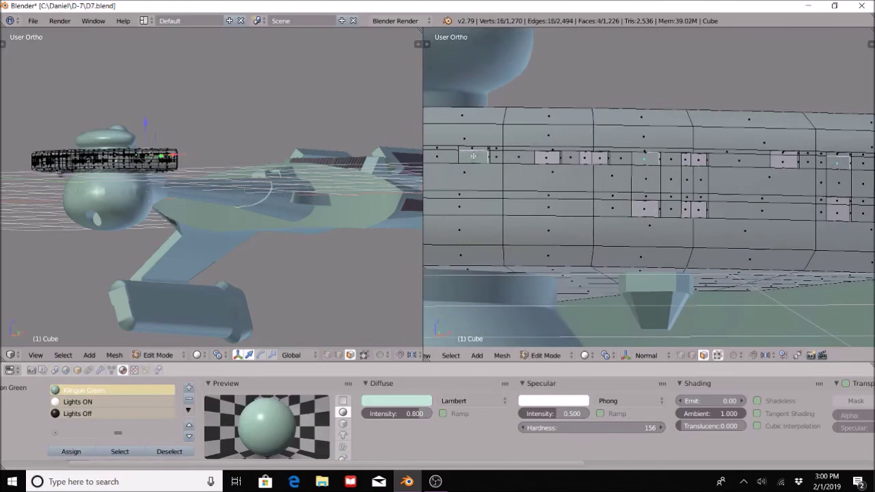
right_click(475, 148, "shift")
middle_click_drag(455, 213, 673, 217, "shift")
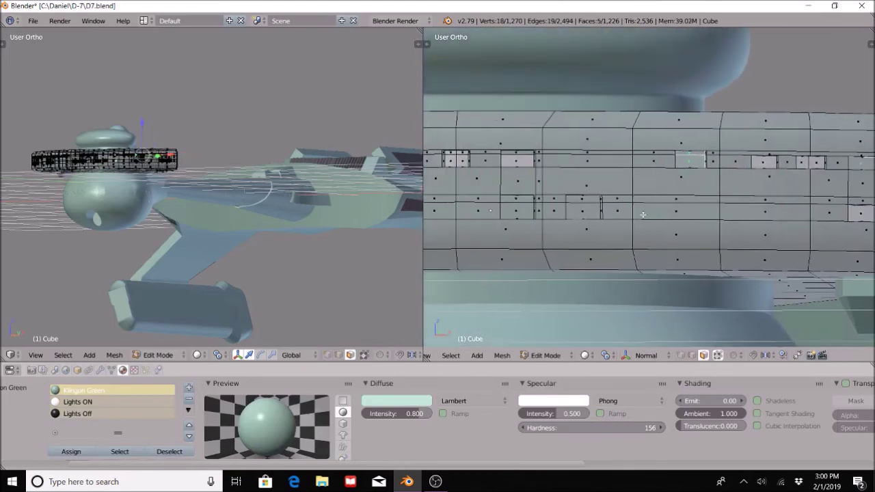
right_click(594, 211, "shift")
right_click(589, 200, "shift")
right_click(523, 210, "shift")
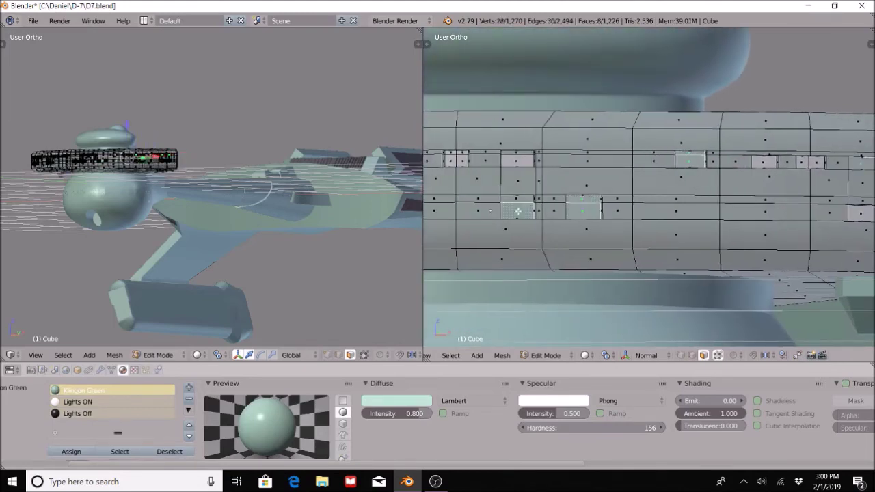
right_click(517, 198, "shift")
Step: Add both faces of the stacked unlit upper and lower windows at the front of the head band to the selection
middle_click_drag(499, 203, 660, 213, "shift")
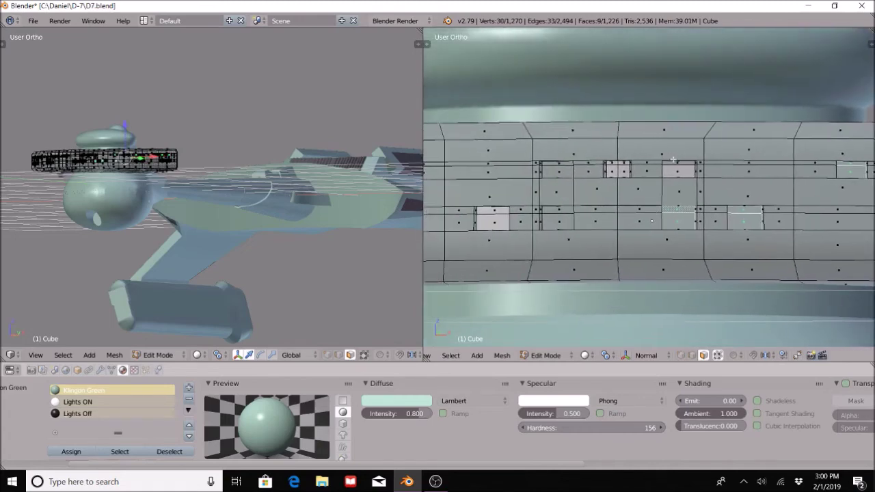
right_click(557, 173, "shift")
right_click(560, 164, "shift")
right_click(558, 218, "shift")
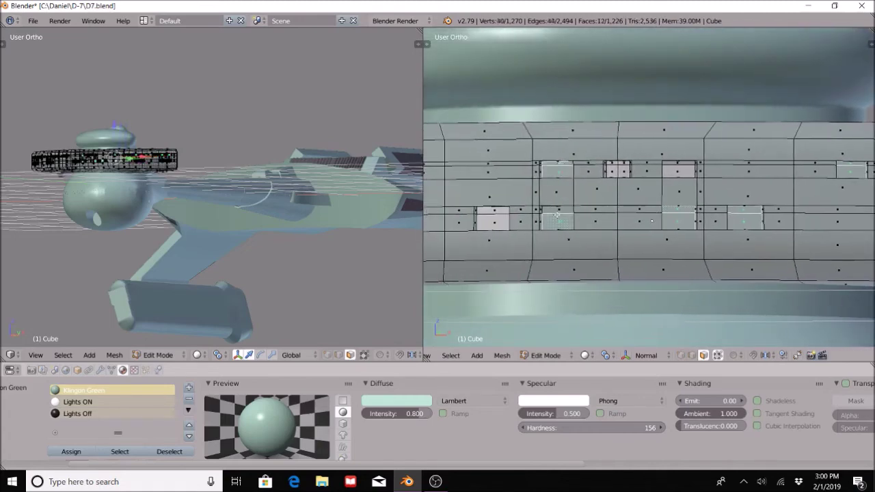
right_click(557, 209, "shift")
Step: Add the unlit upper-row windows and the split lower-row window on the second side of the head band to the selection
middle_click_drag(557, 210, 602, 210)
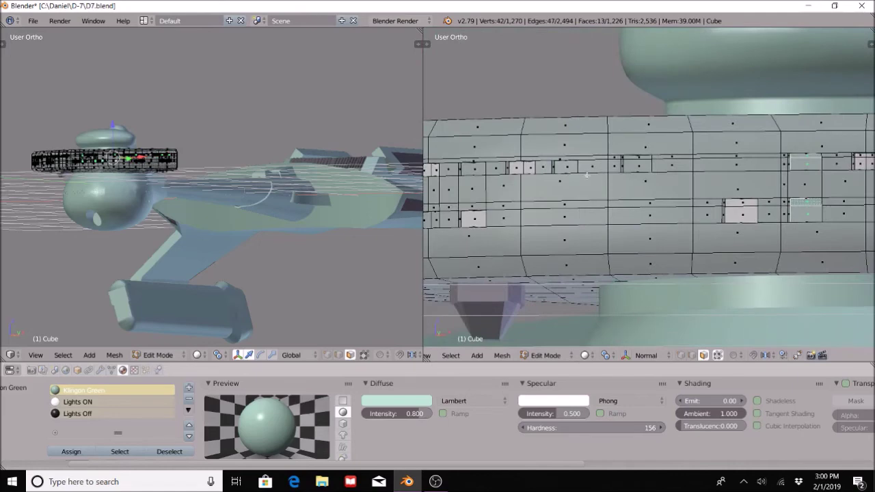
right_click(566, 166, "shift")
right_click(638, 164, "shift")
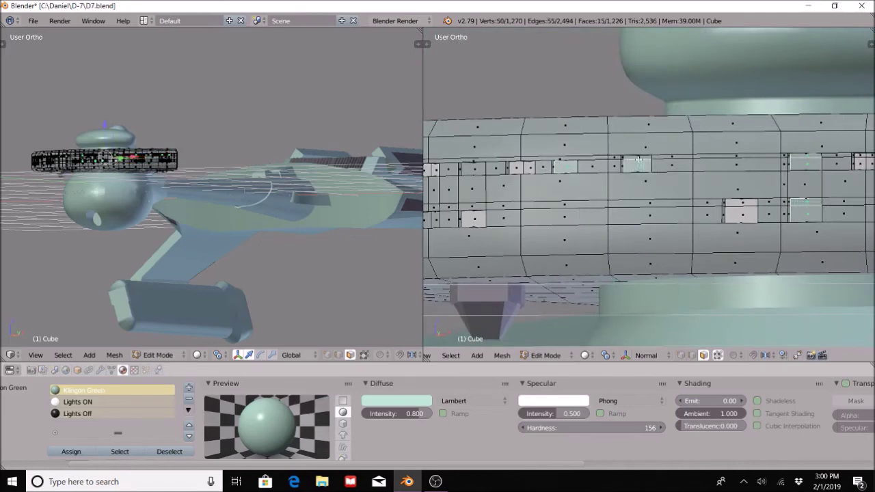
right_click(472, 209, "shift")
right_click(472, 168, "shift")
middle_click_drag(473, 171, 621, 184, "shift")
right_click(583, 233, "shift")
right_click(572, 233, "shift")
Step: Add both faces of the last unlit upper-row window near the band's far end and assign Lights Off to the selection
middle_click_drag(556, 260, 534, 198, "shift")
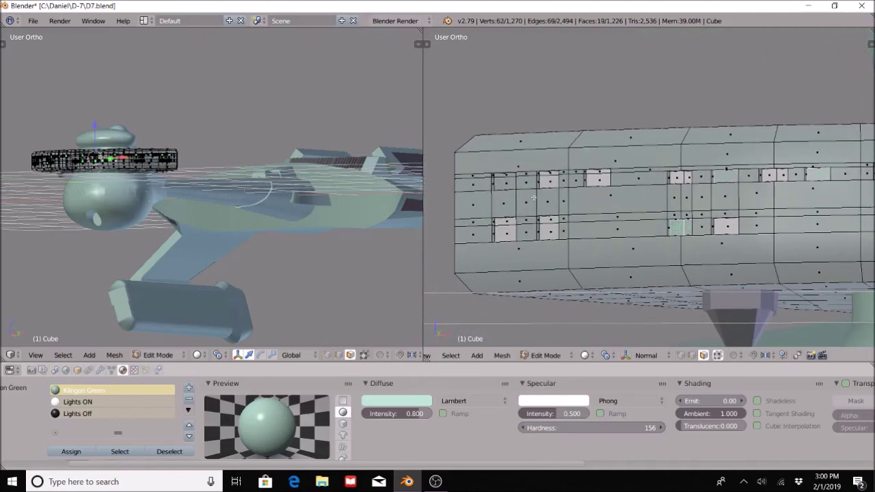
right_click(506, 181, "shift")
right_click(506, 178, "shift")
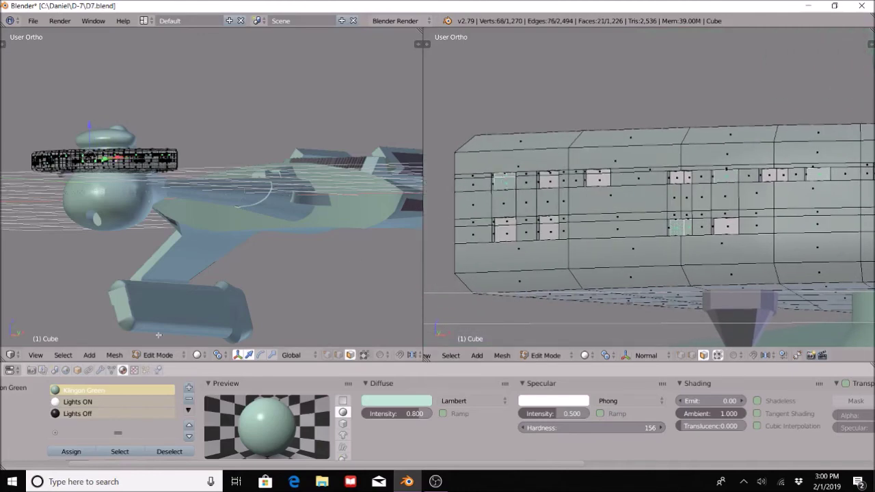
left_click(77, 414)
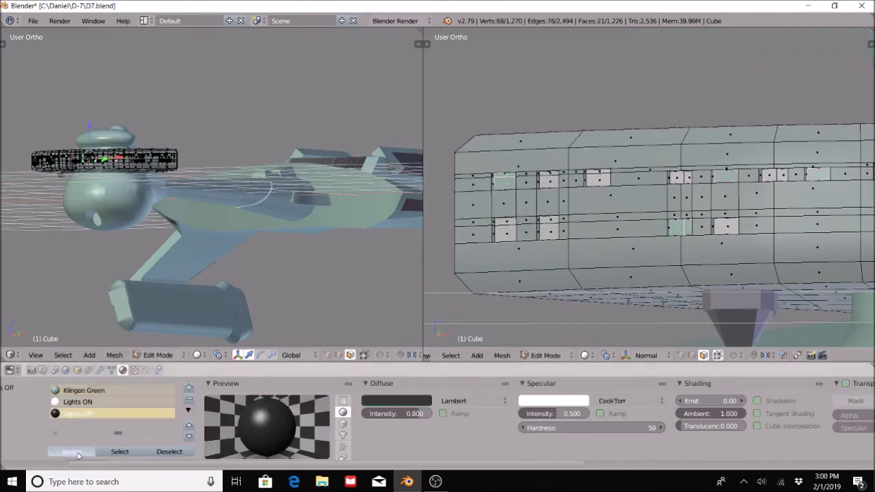
left_click(72, 452)
Step: Return the head band to Object Mode and set the overview viewport to Rendered shading
left_click(561, 357)
left_click(553, 341)
middle_click_drag(553, 342, 770, 254)
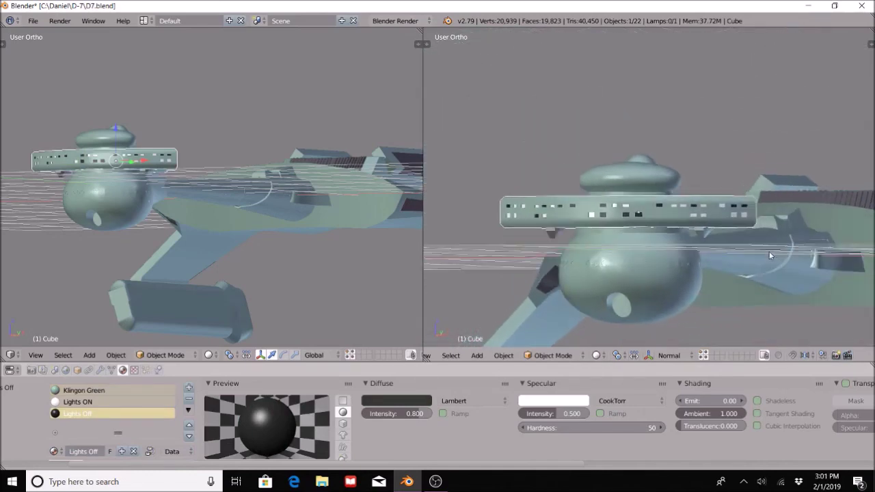
left_click(194, 356)
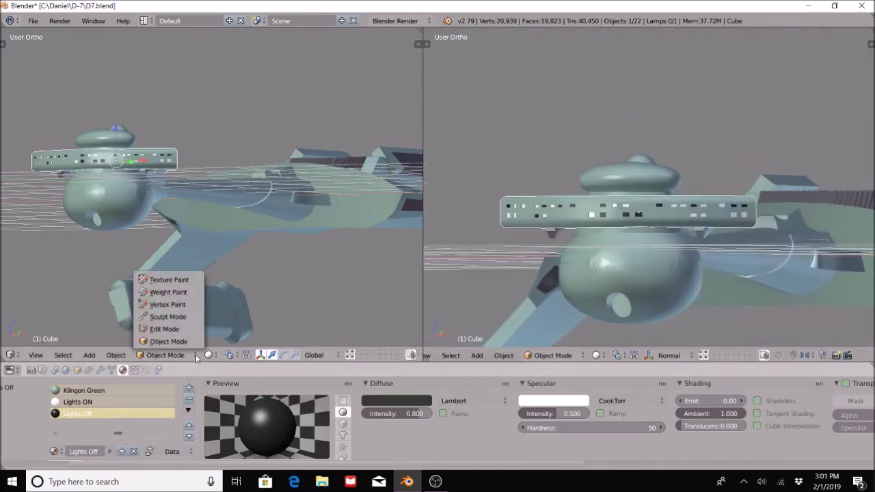
left_click(208, 355)
left_click(209, 355)
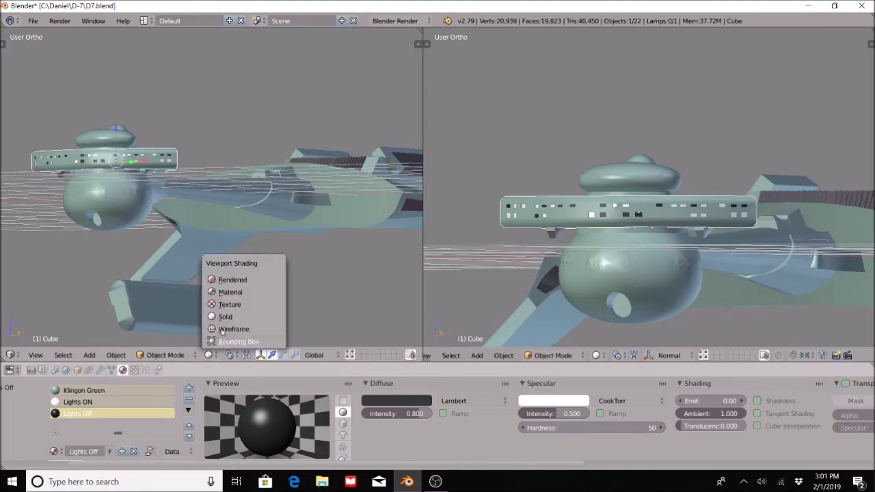
left_click(231, 280)
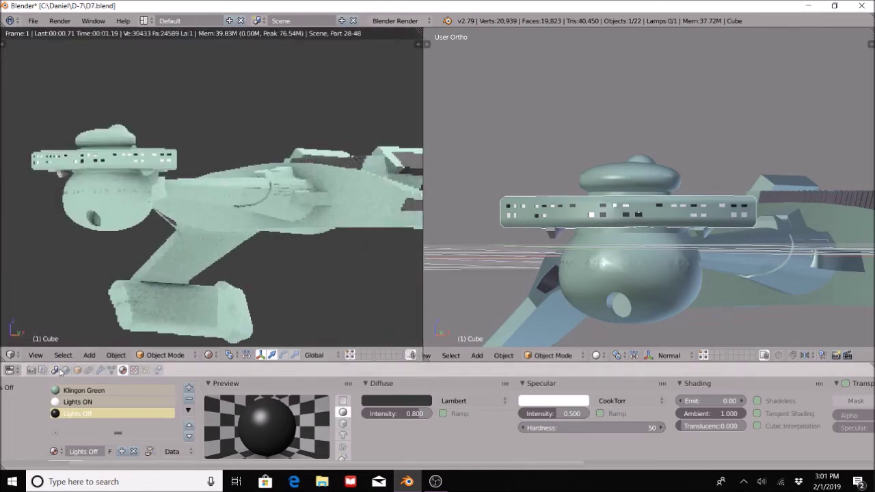
Step: Disable Ambient Occlusion in the world settings and inspect the lit windows in the rendered view
left_click(65, 370)
left_click(645, 385)
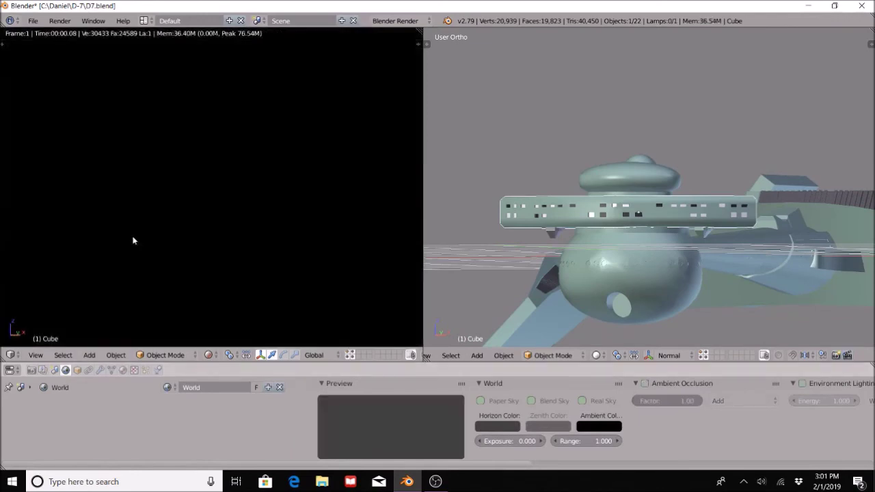
middle_click_drag(132, 239, 346, 201)
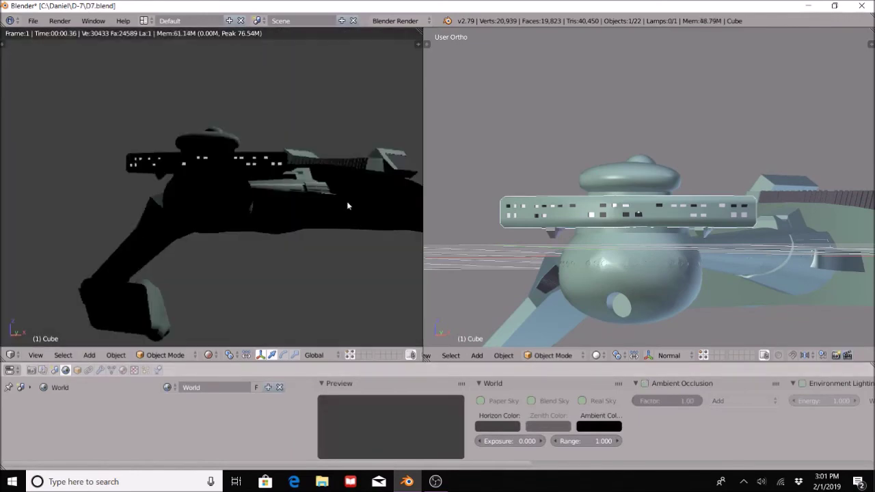
Step: Select the sphere under the head band and give it two additional material slots holding Lights Off and Lights ON
right_click(641, 288)
scroll(687, 312, "up", 4)
middle_click_drag(689, 315, 658, 205, "shift")
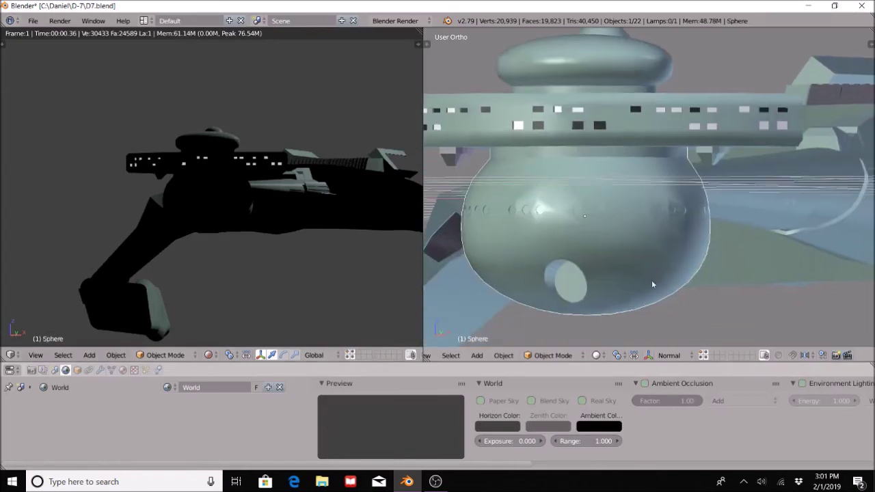
left_click(123, 370)
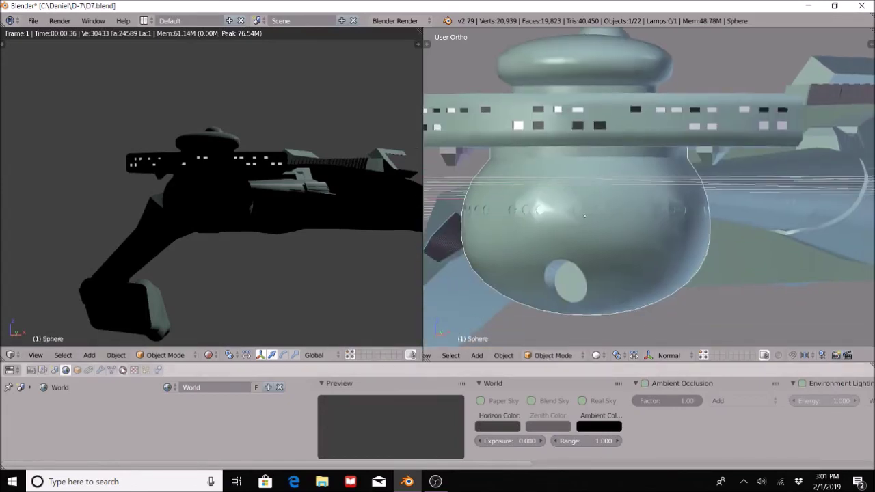
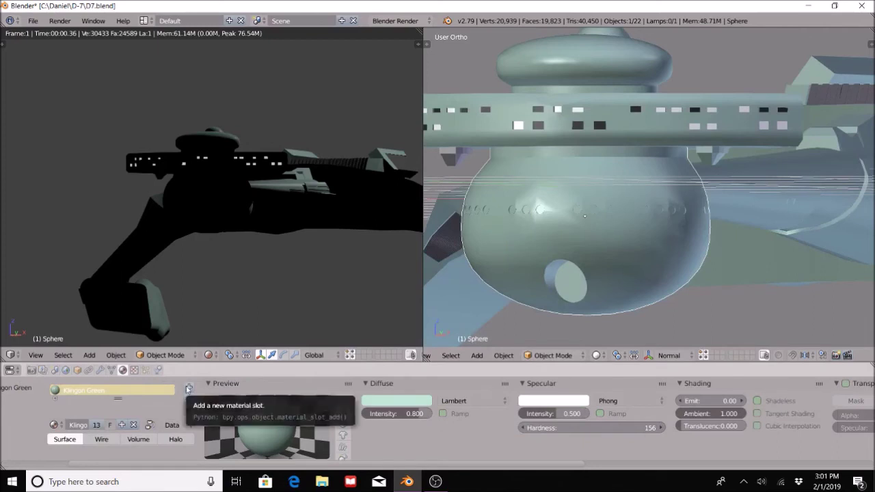
left_click(189, 388)
left_click(188, 388)
left_click(59, 451)
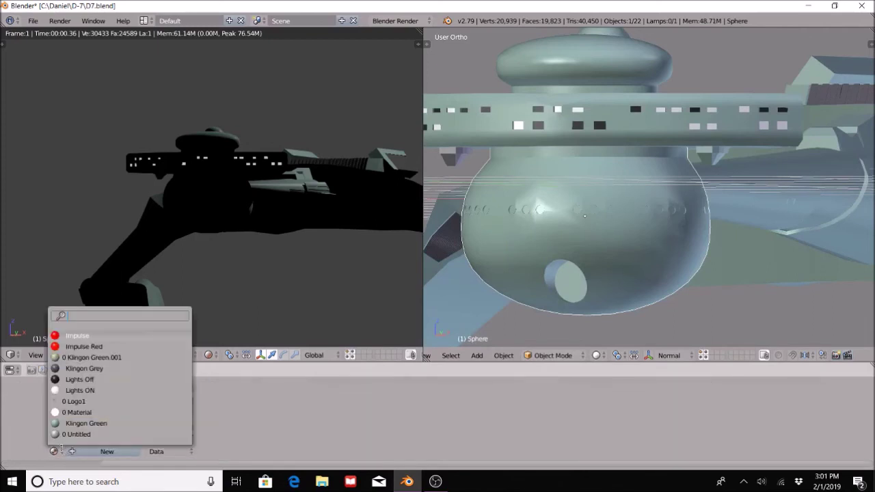
left_click(85, 379)
left_click(56, 451)
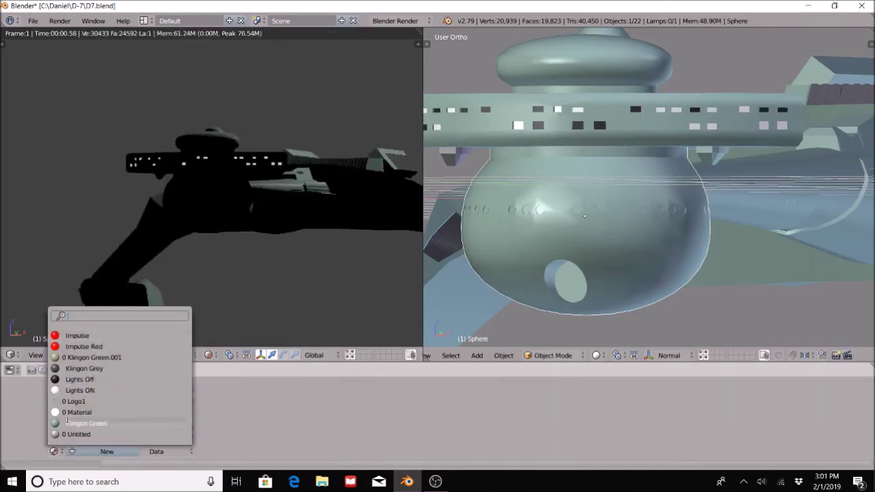
left_click(79, 391)
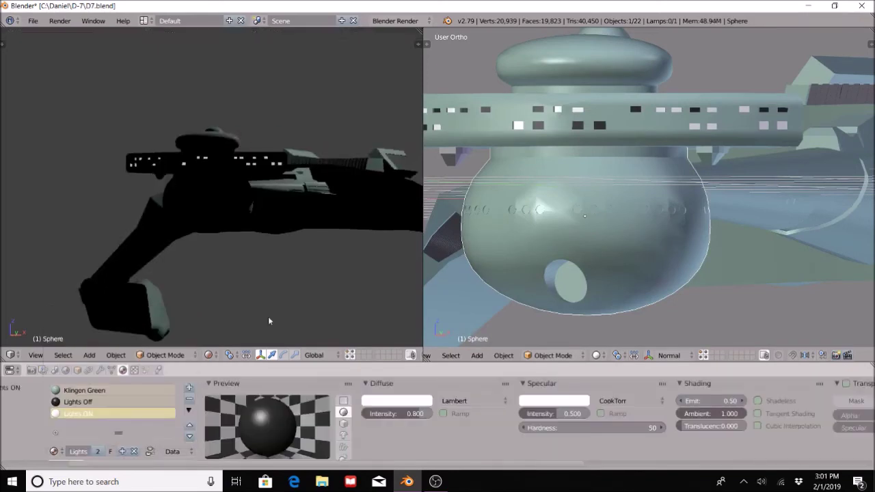
Step: Put the sphere in Edit Mode and select three adjacent round front windows plus the three outermost ones of the neighboring group
left_click(568, 356)
left_click(568, 333)
scroll(636, 268, "up", 3)
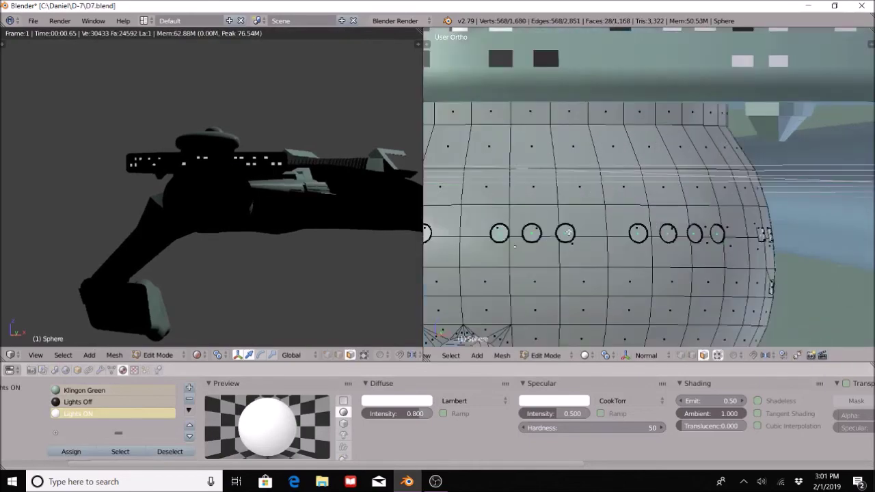
right_click(566, 233)
right_click(538, 234, "shift")
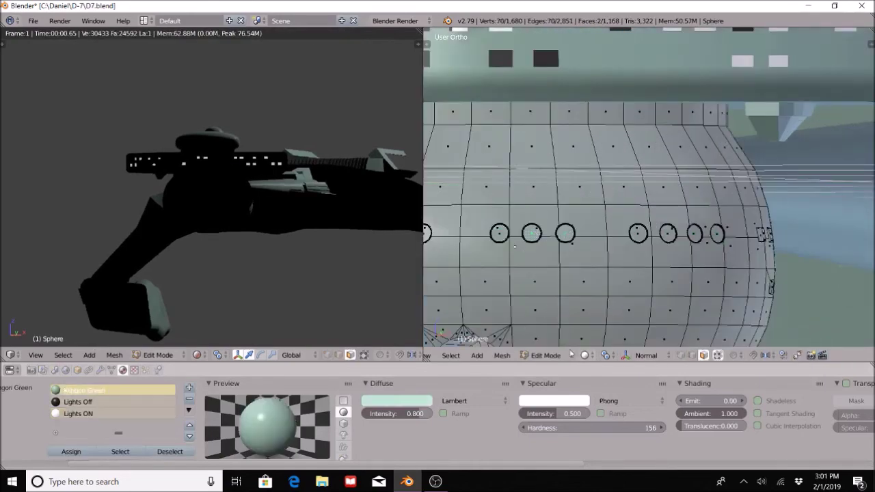
right_click(506, 233, "shift")
right_click(668, 237, "shift")
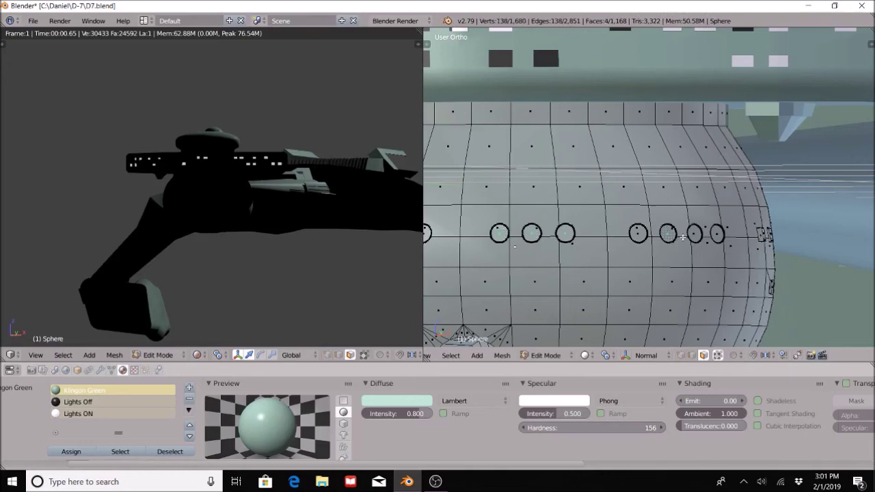
right_click(694, 234, "shift")
right_click(716, 233, "shift")
Step: Add the row of three small square windows and the two lower square windows on this side of the sphere to the selection
scroll(842, 263, "down", 6)
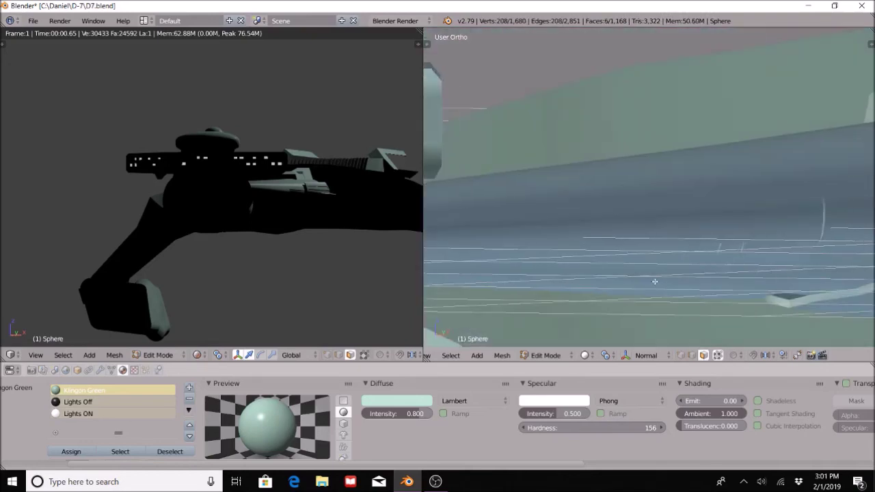
middle_click_drag(841, 263, 693, 263)
scroll(693, 263, "up", 6)
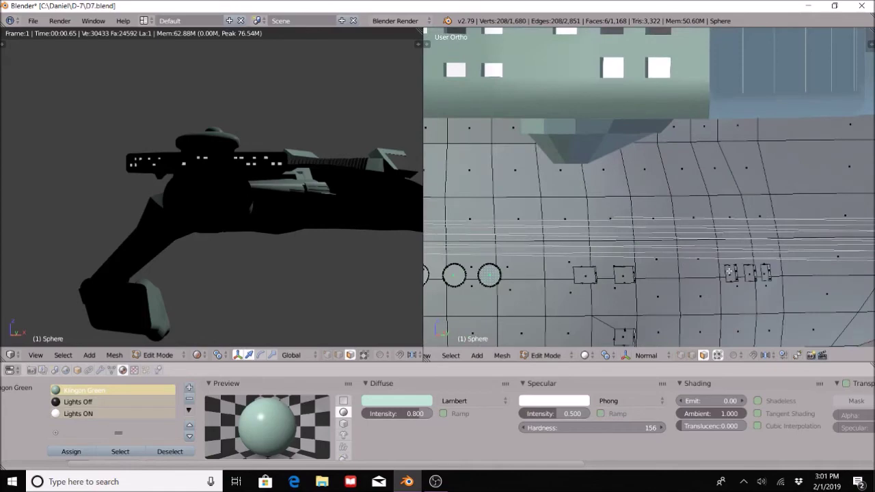
right_click(729, 273, "shift")
middle_click_drag(755, 297, 755, 199, "shift")
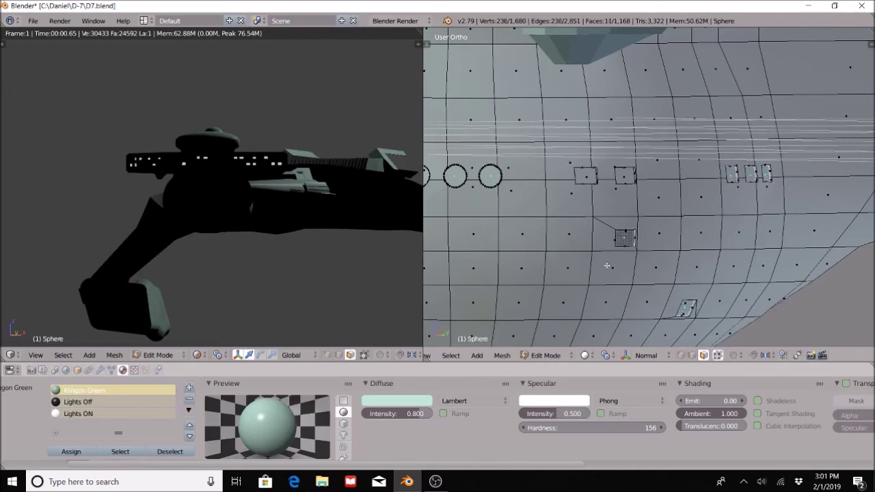
Step: Add two round windows and the chosen square windows on the sphere's opposite side, and assign Lights ON to the selection
scroll(607, 265, "down", 5)
middle_click_drag(616, 221, 571, 196)
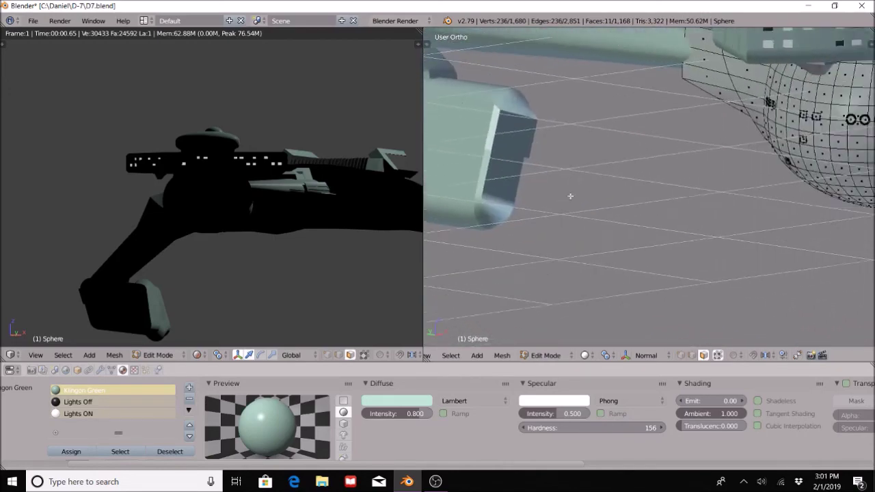
middle_click_drag(863, 218, 681, 261, "shift")
scroll(657, 192, "up", 6)
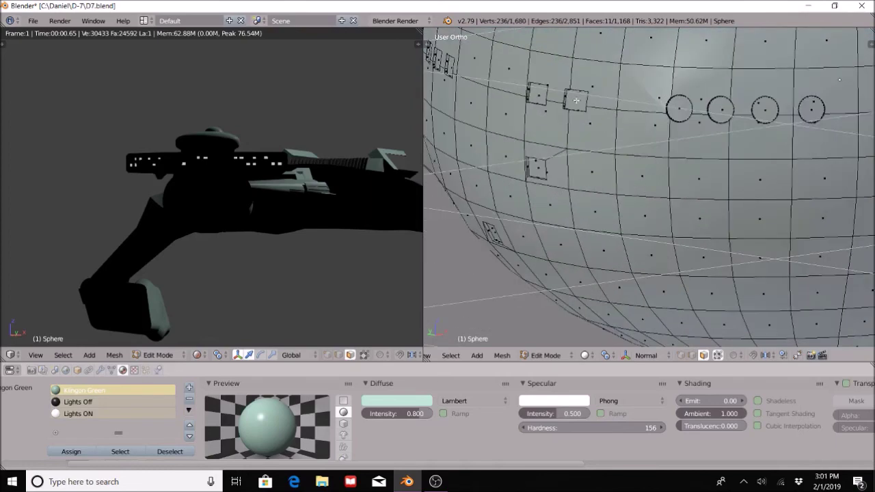
right_click(721, 109, "shift")
scroll(721, 109, "down", 4)
middle_click_drag(721, 108, 634, 167)
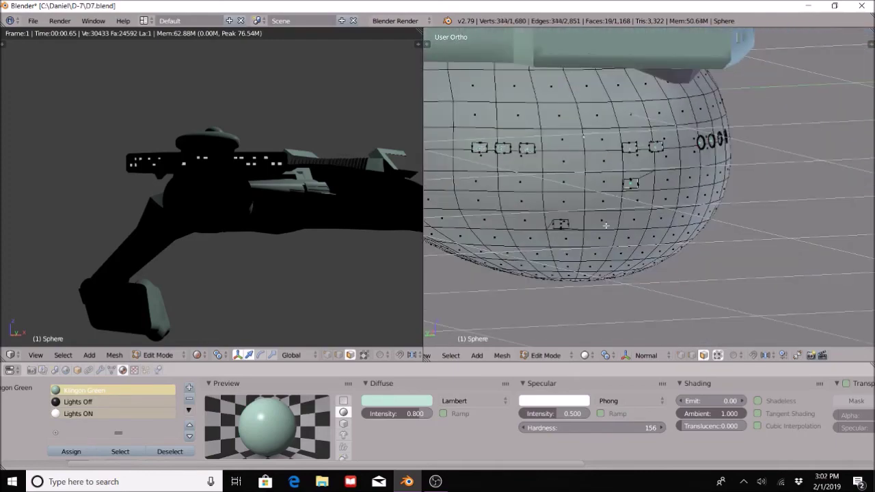
middle_click_drag(606, 226, 492, 214)
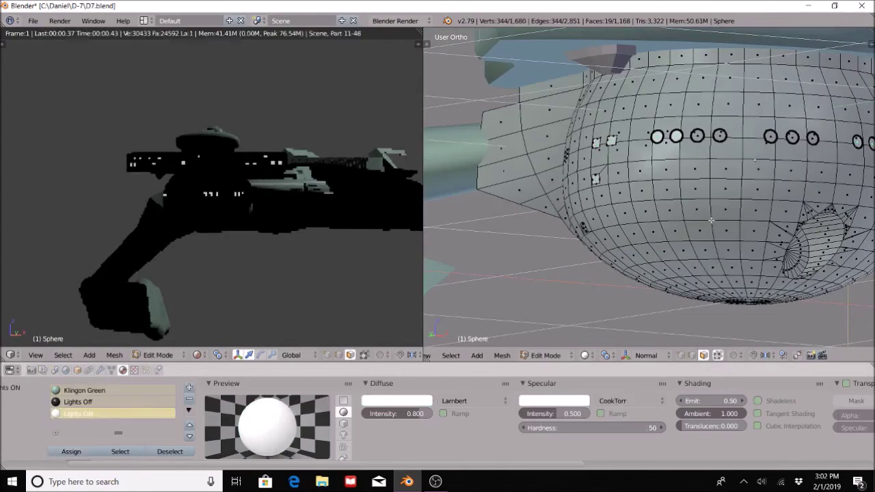
Step: Select the lower square window and the six remaining unlit round windows around the front of the sphere
scroll(711, 220, "up", 3)
middle_click_drag(711, 220, 636, 223)
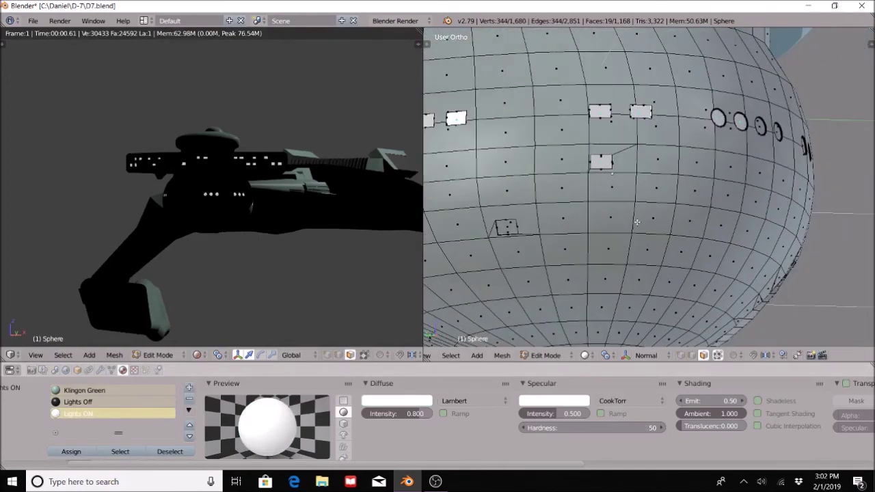
right_click(497, 227)
middle_click_drag(497, 226, 703, 154)
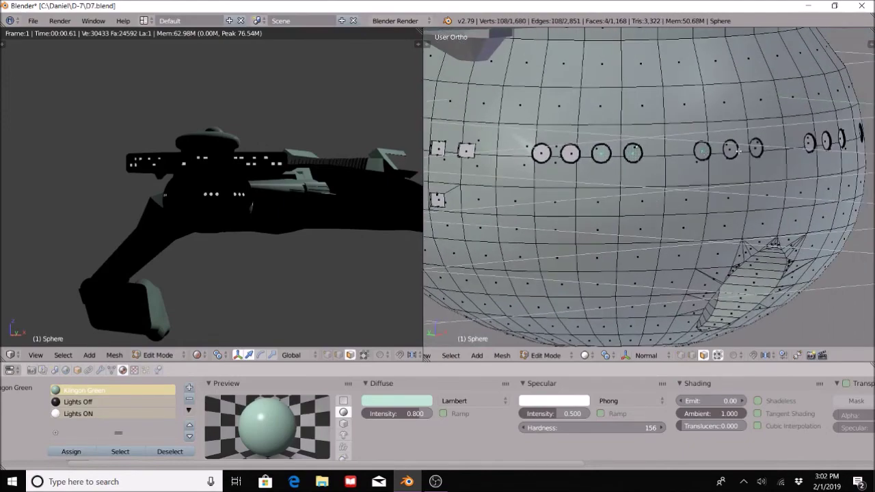
middle_click_drag(819, 206, 672, 194)
scroll(672, 194, "up", 3)
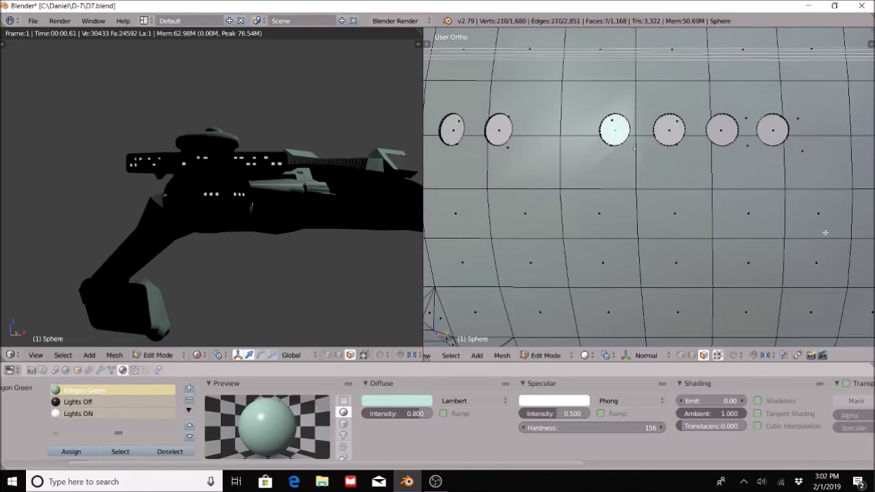
middle_click_drag(825, 232, 754, 231)
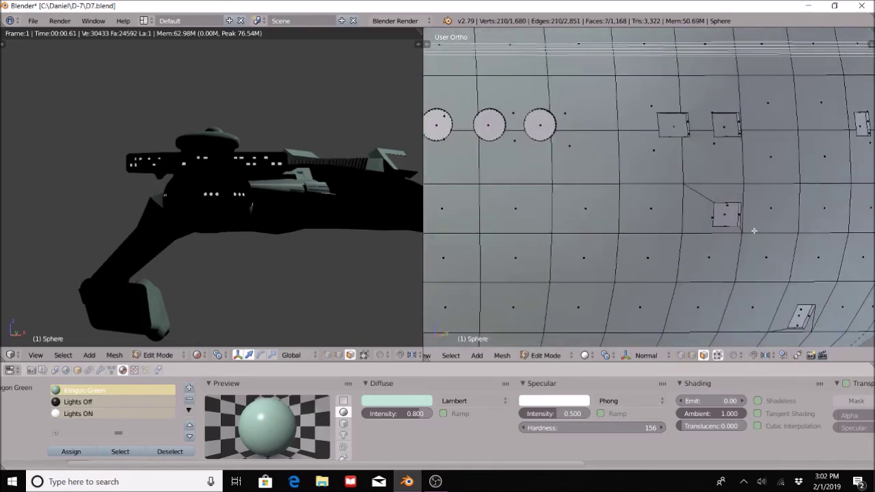
Step: Add the three remaining square windows on the sphere's side, assign Lights Off to the selection, and return to Object Mode
right_click(724, 206, "shift")
scroll(829, 276, "down", 8)
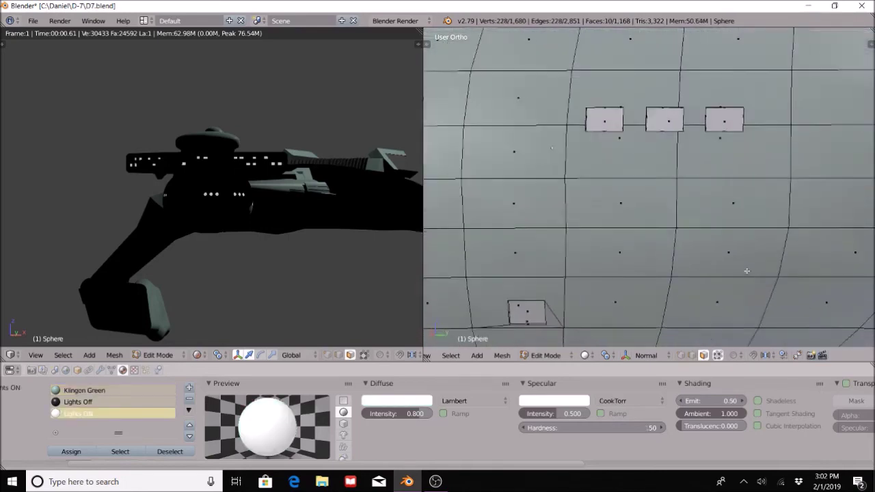
middle_click_drag(648, 278, 705, 274)
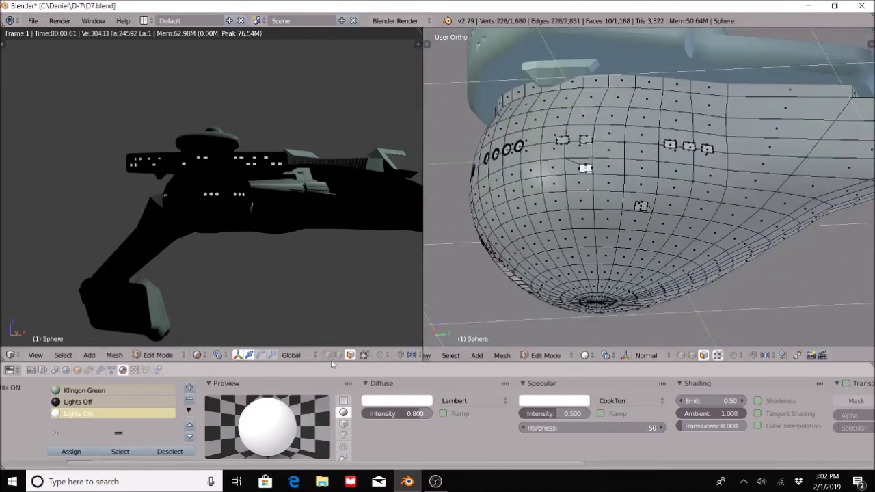
left_click(76, 402)
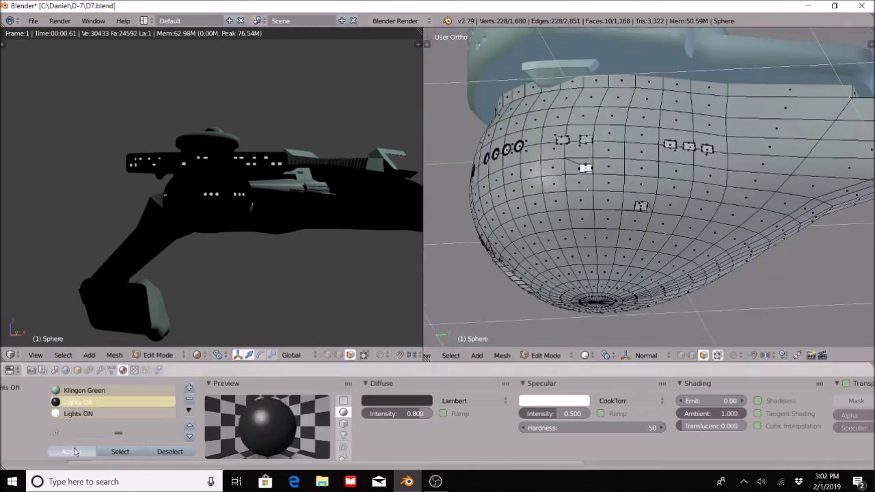
left_click(75, 452)
left_click(562, 355)
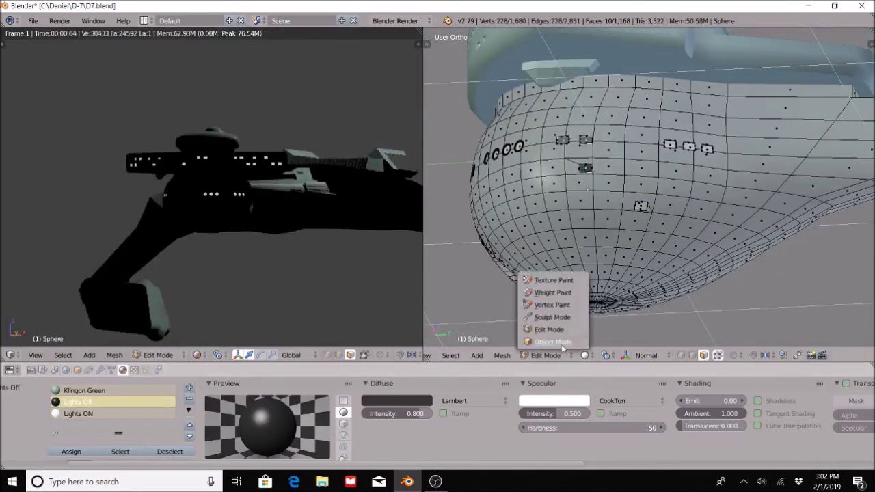
left_click(562, 346)
Step: Select the neck cylinder, give it a second material slot holding Lights ON, and put it in Edit Mode
scroll(615, 280, "down", 6)
middle_click_drag(646, 261, 661, 244)
right_click(640, 185)
scroll(648, 229, "up", 4)
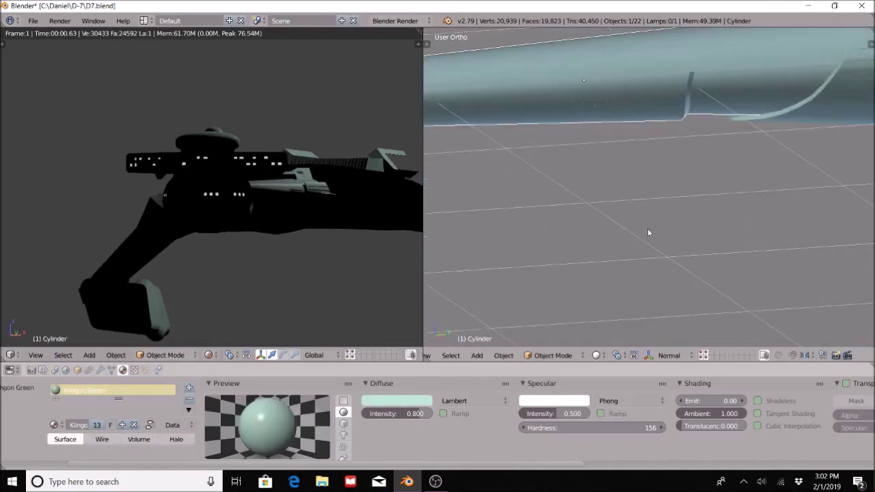
middle_click_drag(638, 180, 561, 333)
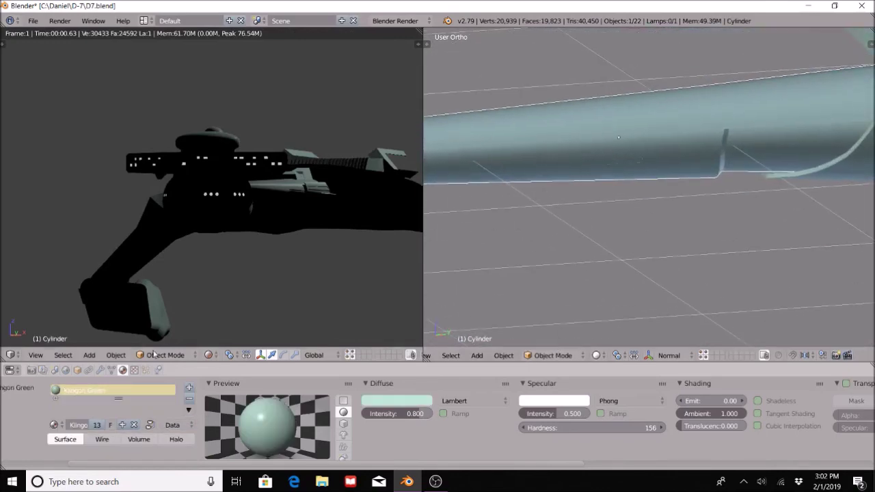
left_click(190, 388)
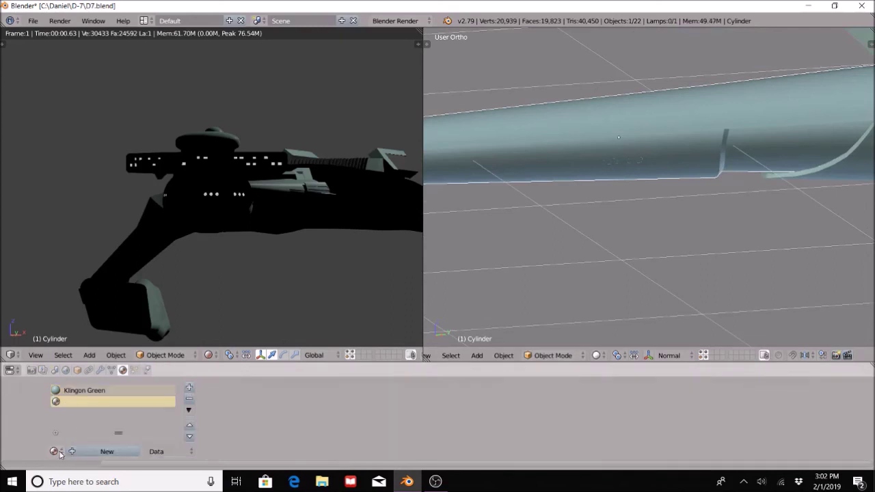
left_click(55, 451)
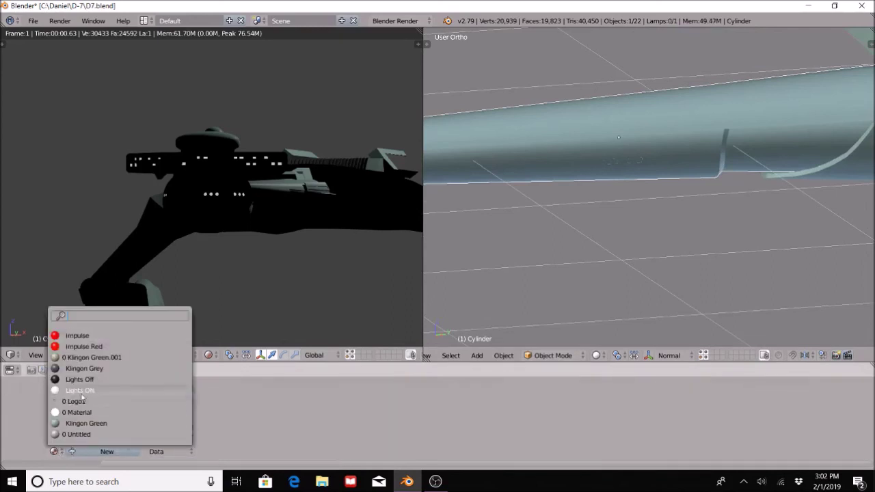
left_click(80, 391)
left_click(556, 356)
left_click(564, 335)
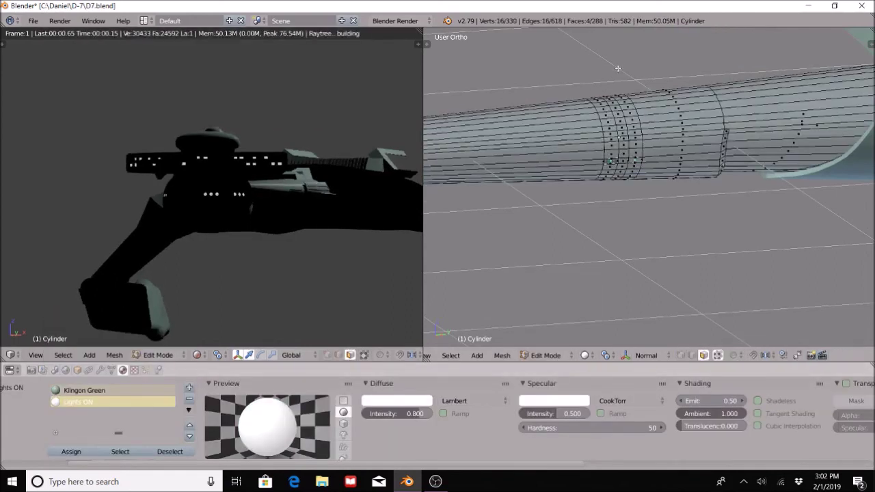
Step: Assign Lights ON to two small faces on each side of the neck's ringed section and return to Object Mode
scroll(615, 137, "up", 4)
right_click(569, 122)
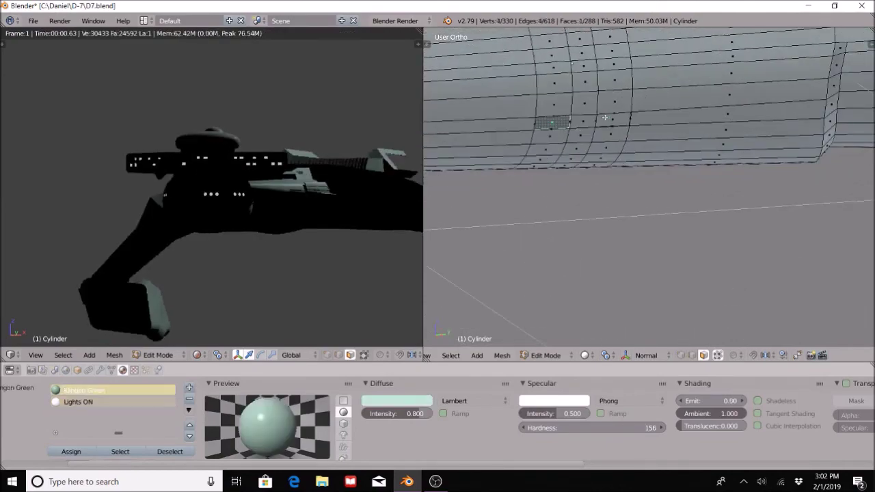
middle_click_drag(548, 142, 596, 151)
scroll(574, 151, "down", 8)
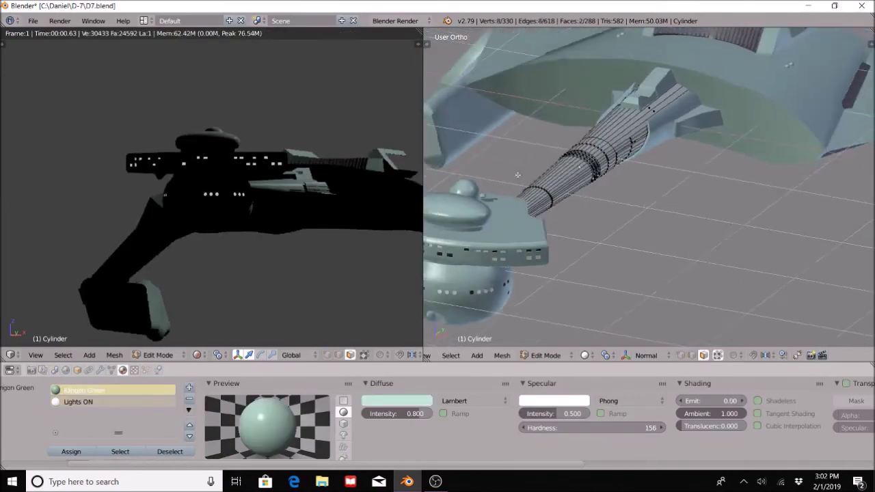
middle_click_drag(518, 176, 612, 172)
scroll(612, 172, "up", 6)
middle_click_drag(521, 244, 562, 171)
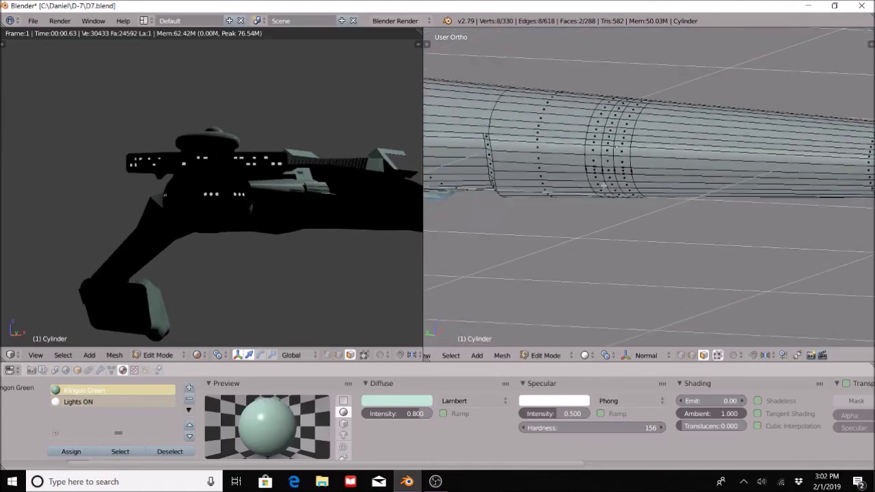
scroll(566, 162, "up", 5)
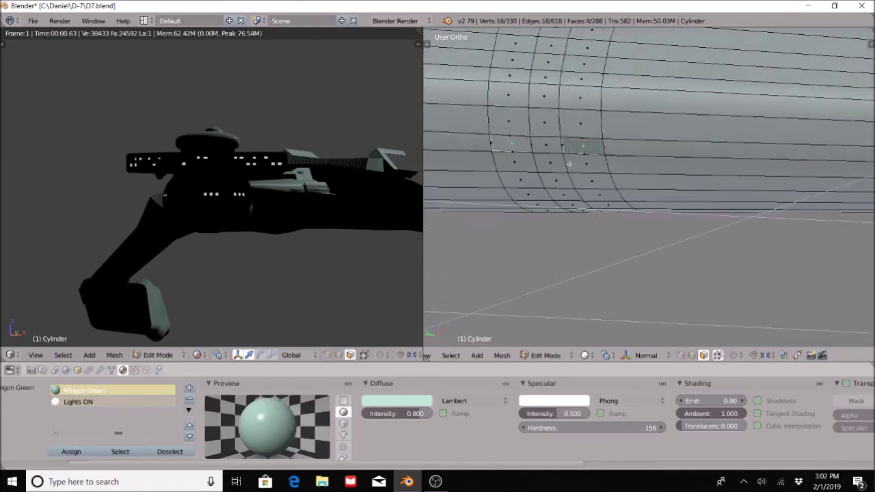
left_click(108, 403)
left_click(71, 451)
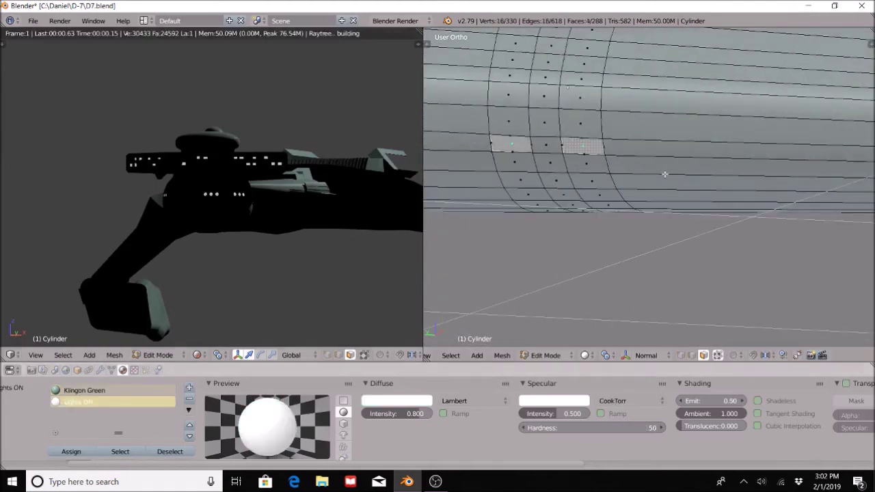
scroll(709, 185, "down", 5)
middle_click_drag(747, 179, 802, 183)
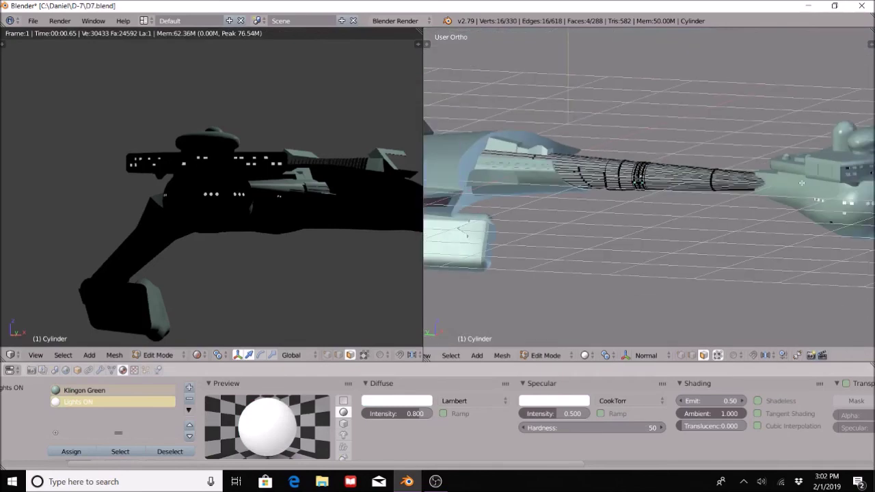
middle_click_drag(708, 218, 634, 233)
left_click(542, 358)
left_click(549, 342)
Step: Examine the lit windows on the rendered ship, the hull from several angles, and the grille panel on the wing
middle_click_drag(292, 255, 264, 235)
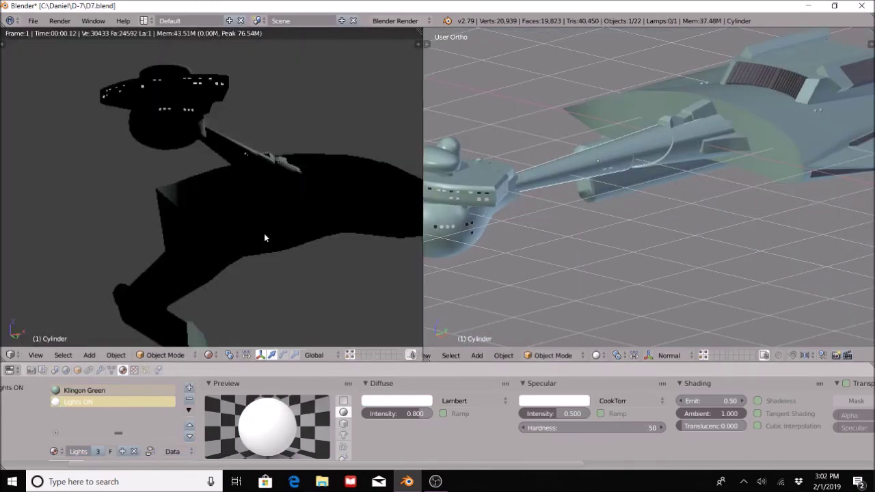
scroll(265, 240, "down", 1)
scroll(673, 163, "down", 4)
middle_click_drag(687, 180, 739, 240)
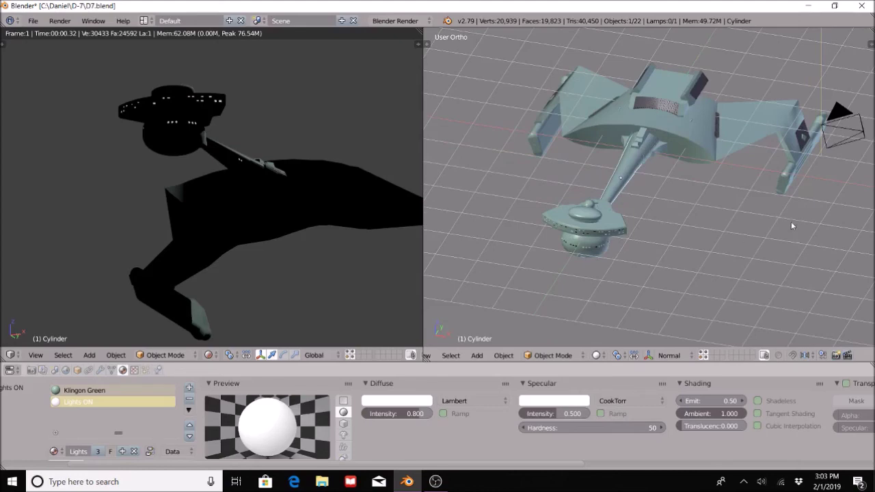
middle_click_drag(792, 225, 680, 192)
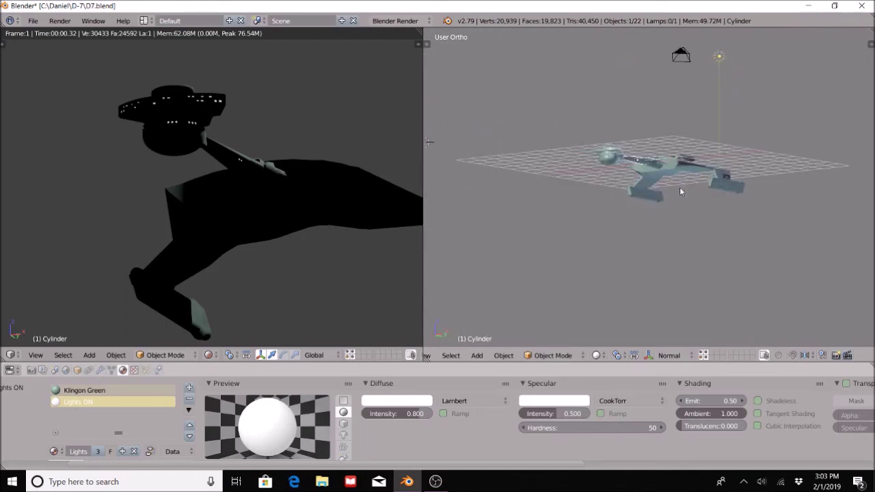
scroll(643, 171, "up", 5)
middle_click_drag(362, 186, 351, 229)
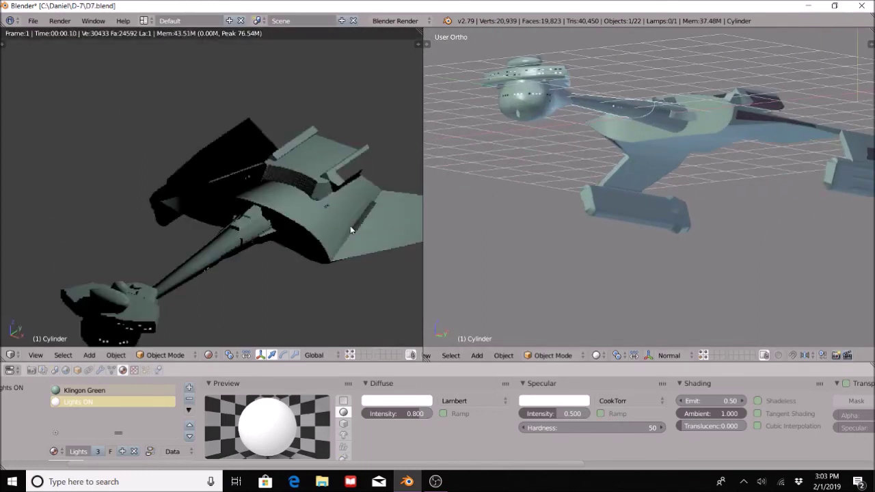
middle_click_drag(285, 257, 301, 210)
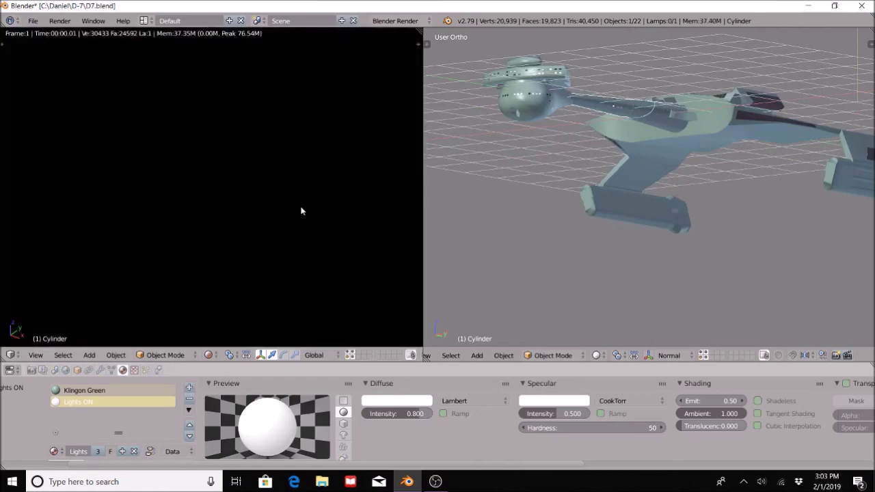
middle_click_drag(565, 125, 680, 160)
scroll(572, 106, "up", 4)
scroll(752, 166, "down", 5)
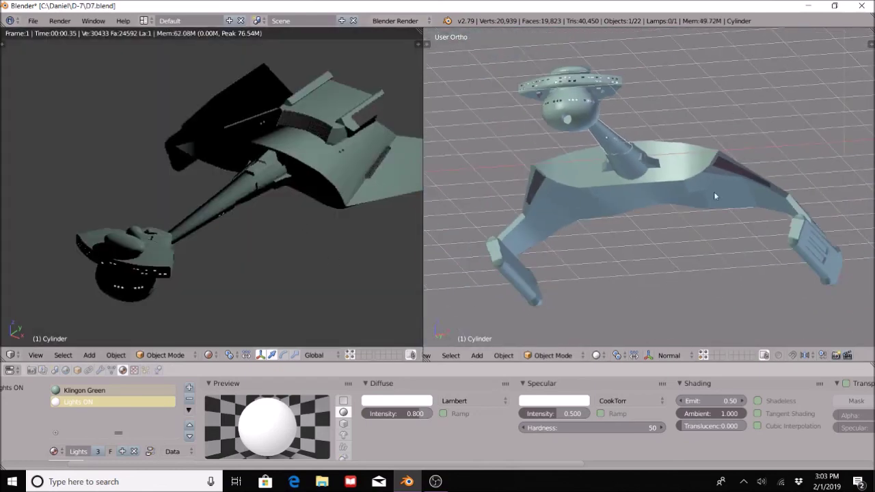
middle_click_drag(642, 183, 666, 231)
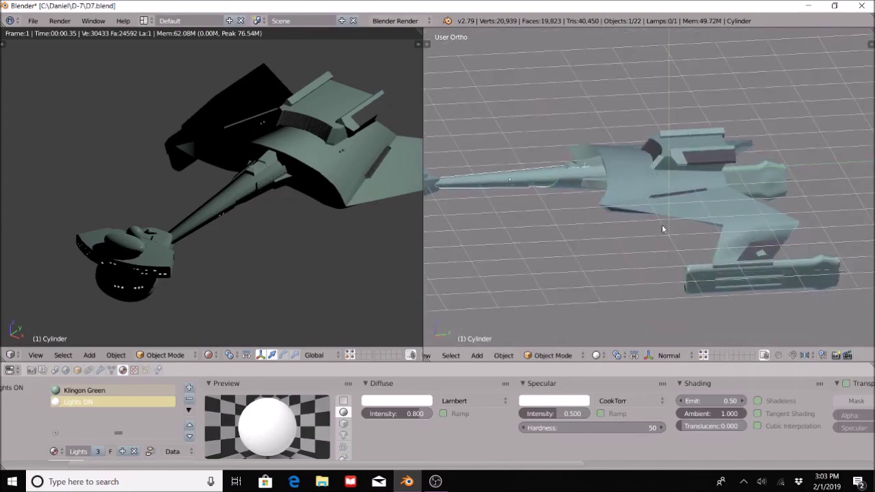
scroll(725, 244, "up", 5)
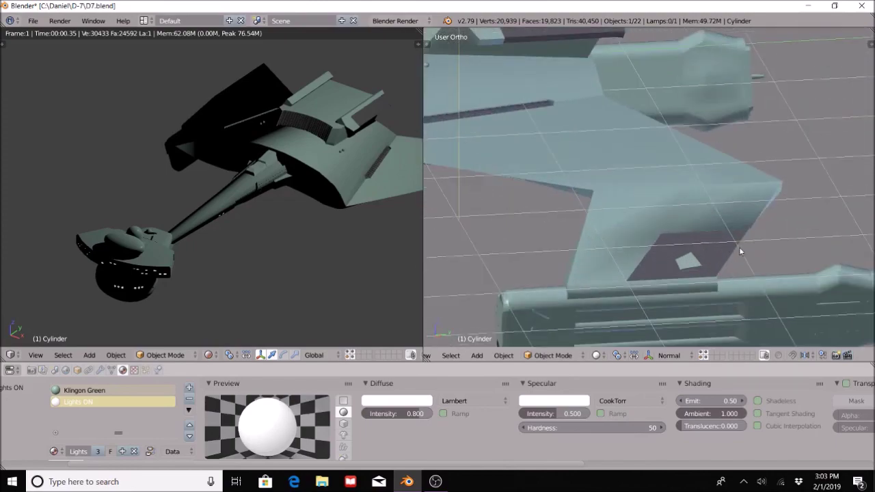
middle_click_drag(740, 251, 718, 237)
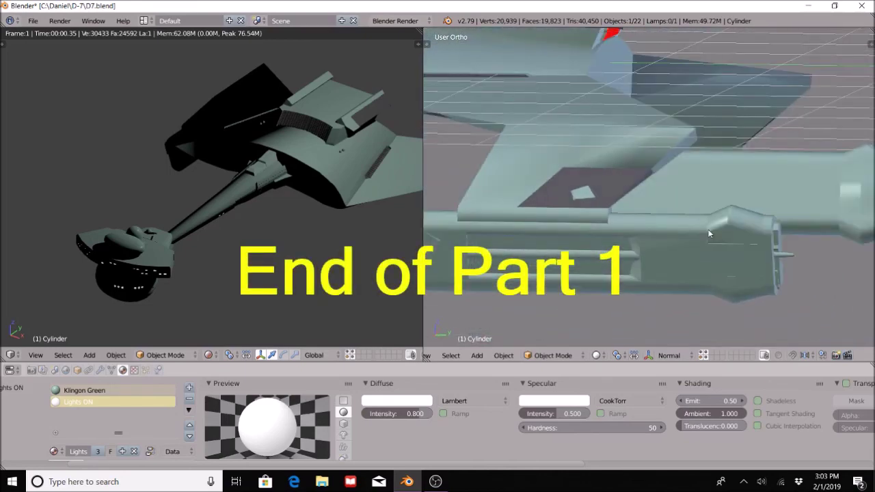
middle_click_drag(575, 209, 621, 205)
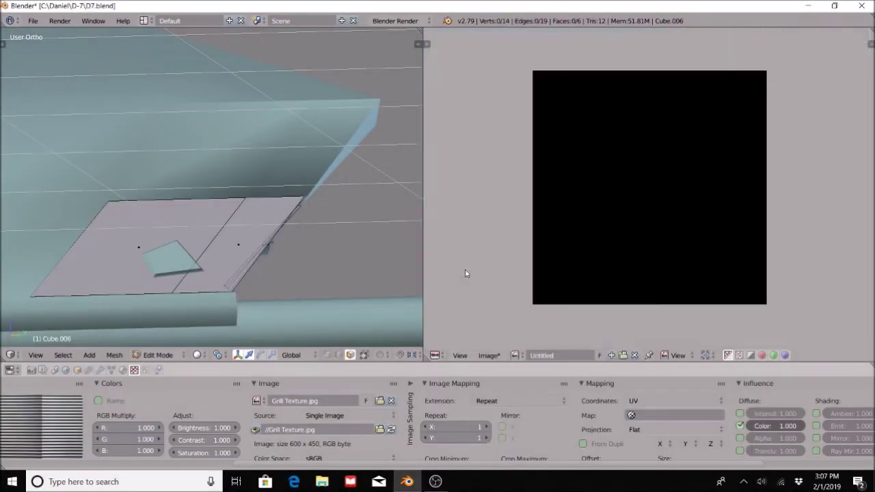
Step: Unwrap the whole wing grille panel, show the viewport with Texture shading, and apply Grill Texture.jpg to its faces
middle_click_drag(206, 205, 211, 236)
key("u")
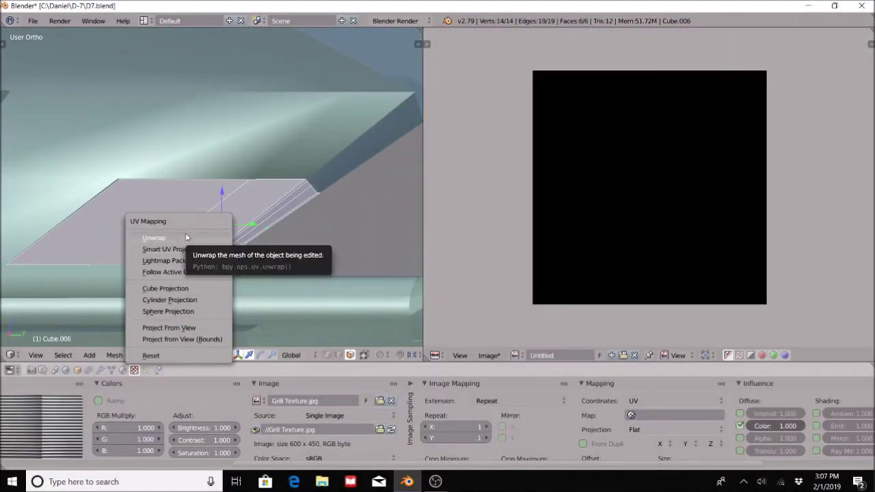
left_click(186, 237)
left_click(568, 355)
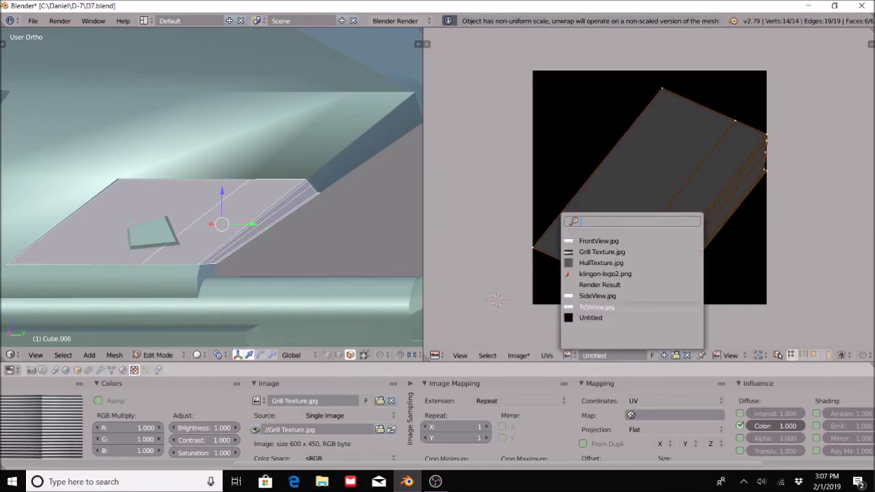
left_click(201, 356)
left_click(213, 305)
left_click(569, 356)
left_click(602, 252)
Step: Rotate the grille panel's UV island until its long edges run parallel to the texture stripes
middle_click_drag(130, 205, 55, 192)
scroll(672, 194, "up", 4)
key("r")
left_click(770, 258)
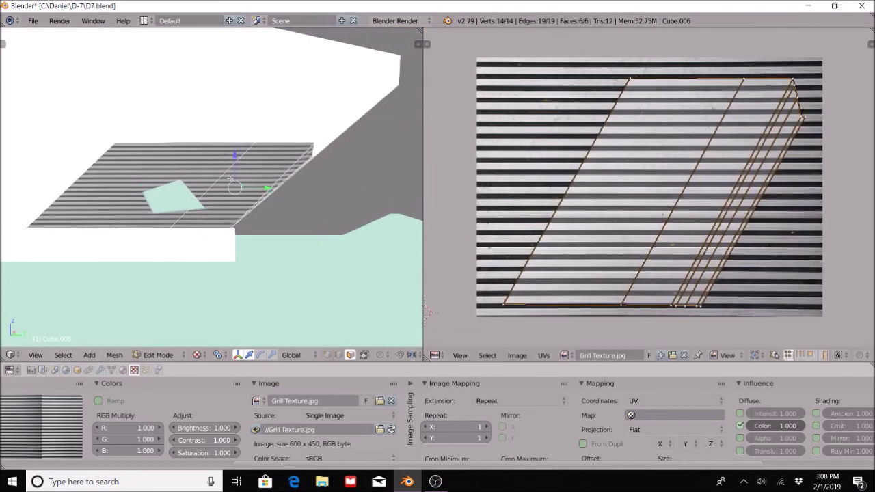
middle_click_drag(231, 179, 231, 174)
middle_click_drag(355, 201, 380, 200)
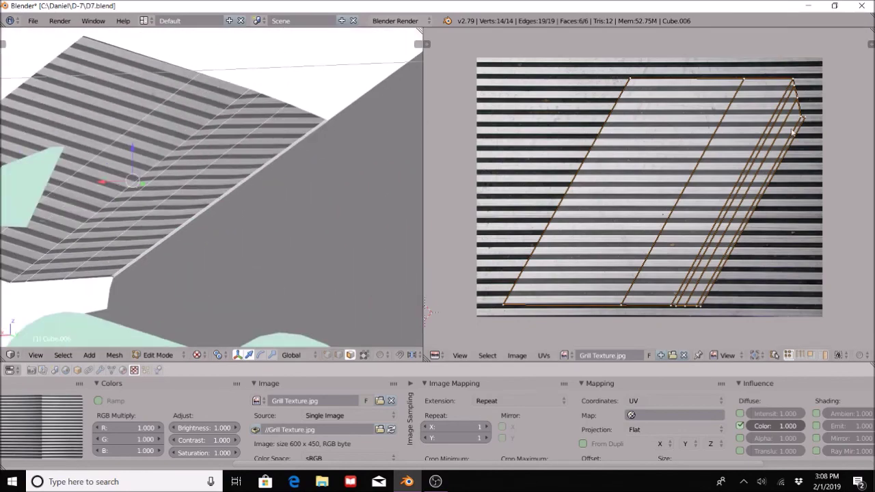
Step: Try scaling the grille panel's whole UV island along the Y axis, then undo the scaling
scroll(479, 205, "down", 1)
key("a")
scroll(188, 193, "down", 3)
middle_click_drag(223, 135, 224, 194)
scroll(225, 193, "down", 4)
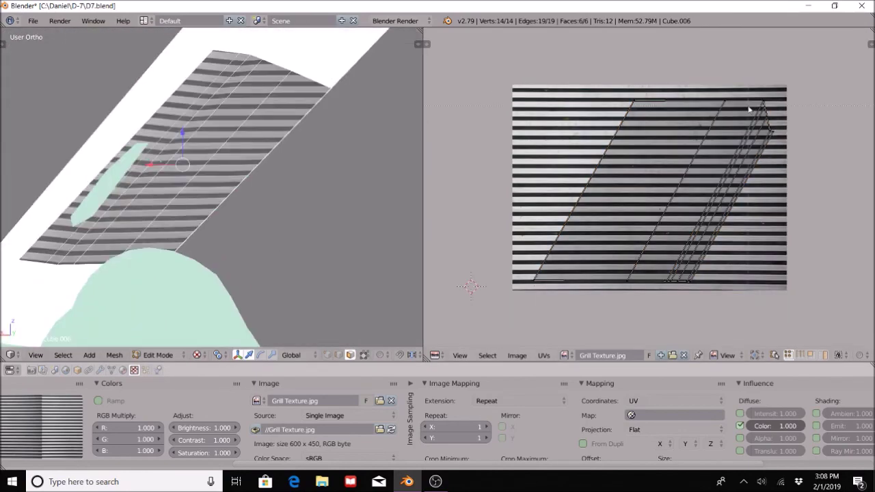
key("a")
key("s")
key("y")
left_click(770, 146)
middle_click_drag(287, 178, 226, 205)
key("ctrl+z")
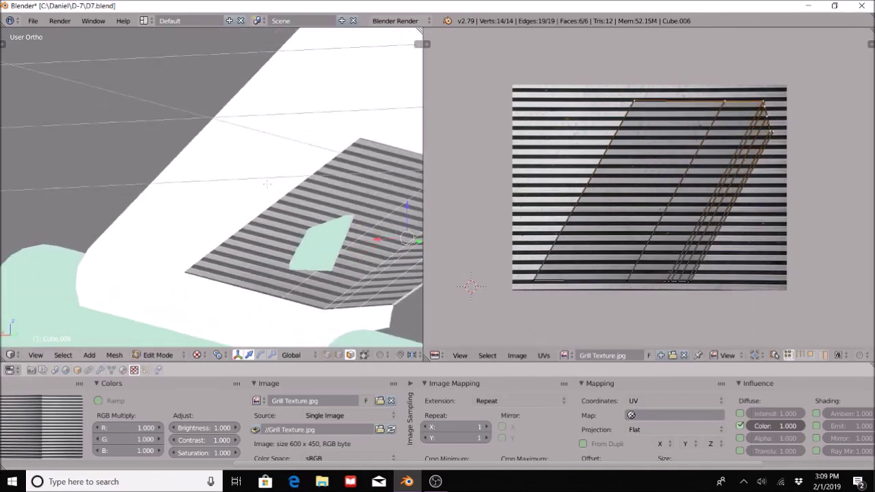
Step: Try resizing the grille panel's UV island uniformly, then undo the change
scroll(273, 199, "down", 3)
scroll(760, 130, "up", 2)
middle_click_drag(848, 111, 723, 117)
key("s")
left_click(748, 94)
middle_click_drag(226, 212, 155, 195)
key("ctrl+z")
Step: Return the grille panel to Object Mode and apply its existing modifier
scroll(362, 191, "down", 6)
key("Tab")
left_click(101, 370)
left_click(198, 422)
Step: Set the viewport shading to Rendered and inspect the striped grille panel on the wing up close
left_click(209, 355)
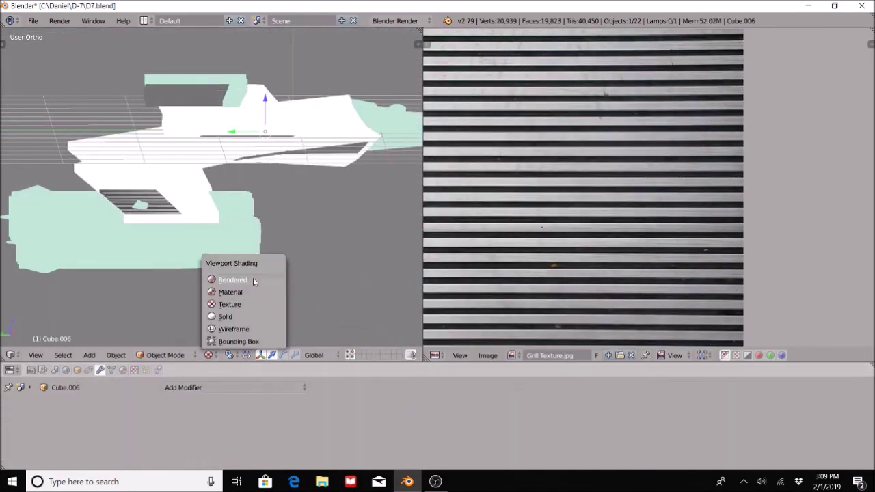
left_click(253, 281)
middle_click_drag(130, 233, 261, 229)
scroll(286, 233, "up", 7)
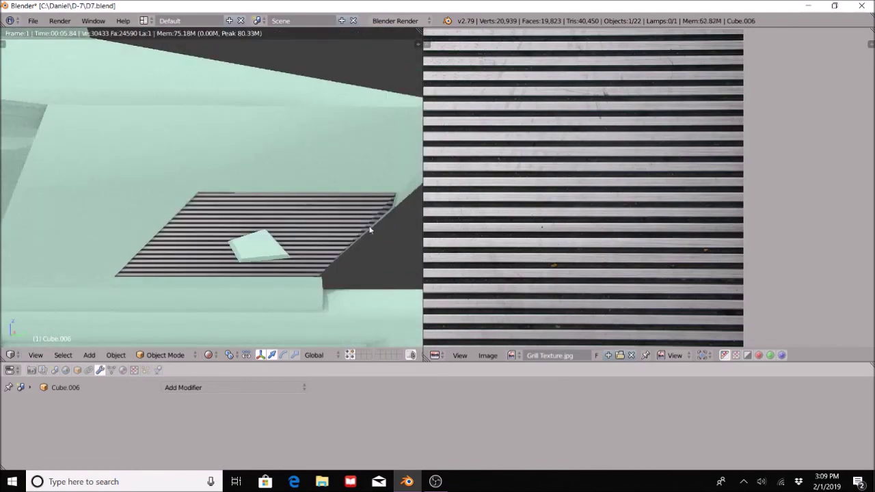
Step: Show the image and mapping settings of the grille panel's Grills texture
left_click(123, 370)
left_click(134, 370)
middle_click_drag(130, 412, 566, 376)
middle_click_drag(164, 398, 585, 419)
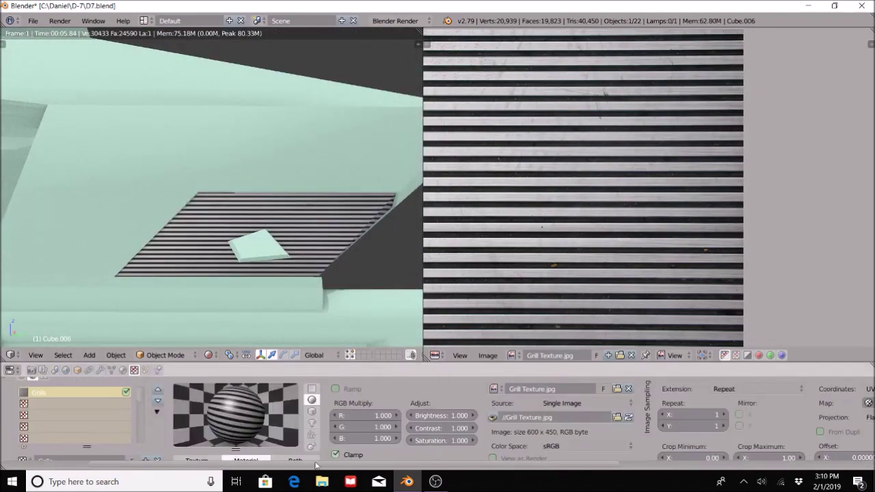